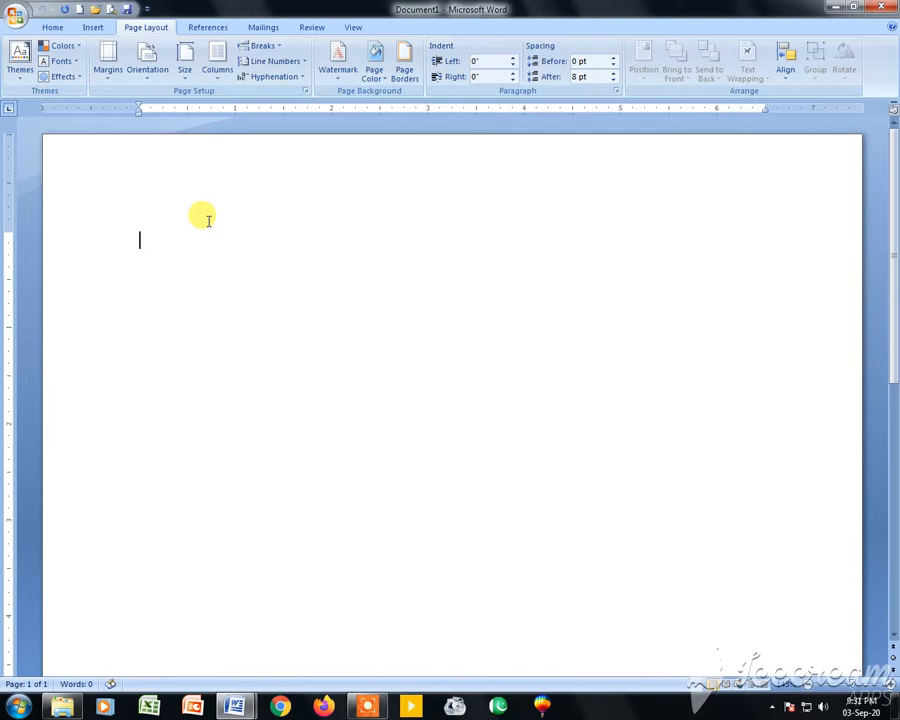
# - Draw a rectangle about 11.03" high and 0.36" wide along the page's left edge, and place a copy about 0.43" wide along the right edge
pyautogui.keyDown('ctrl'); pyautogui.scroll(-5, 214, 228); pyautogui.keyUp('ctrl')
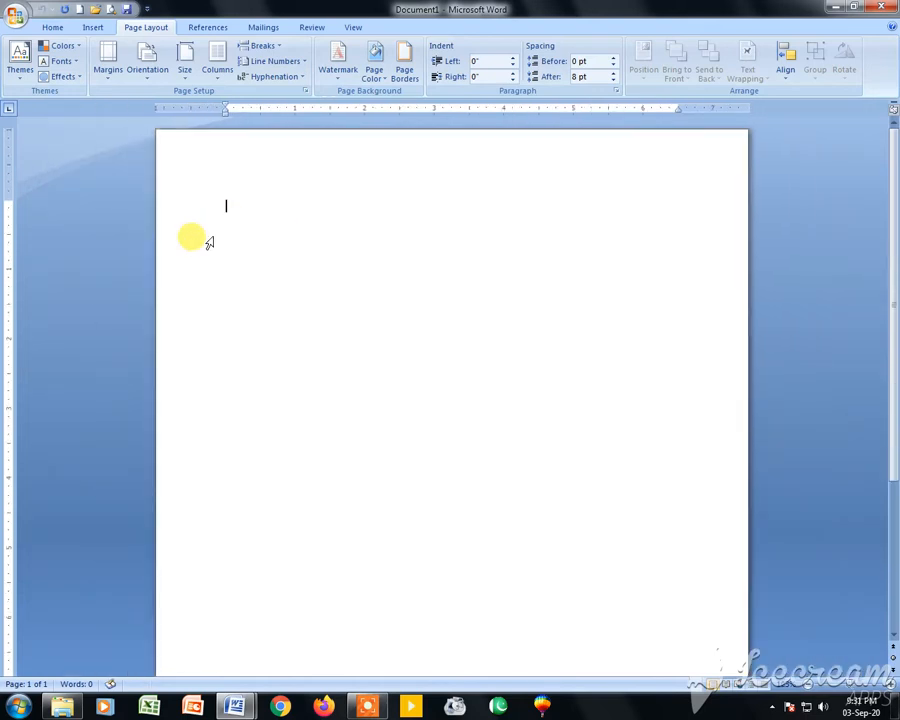
pyautogui.keyDown('ctrl'); pyautogui.scroll(-2, 209, 242); pyautogui.keyUp('ctrl')
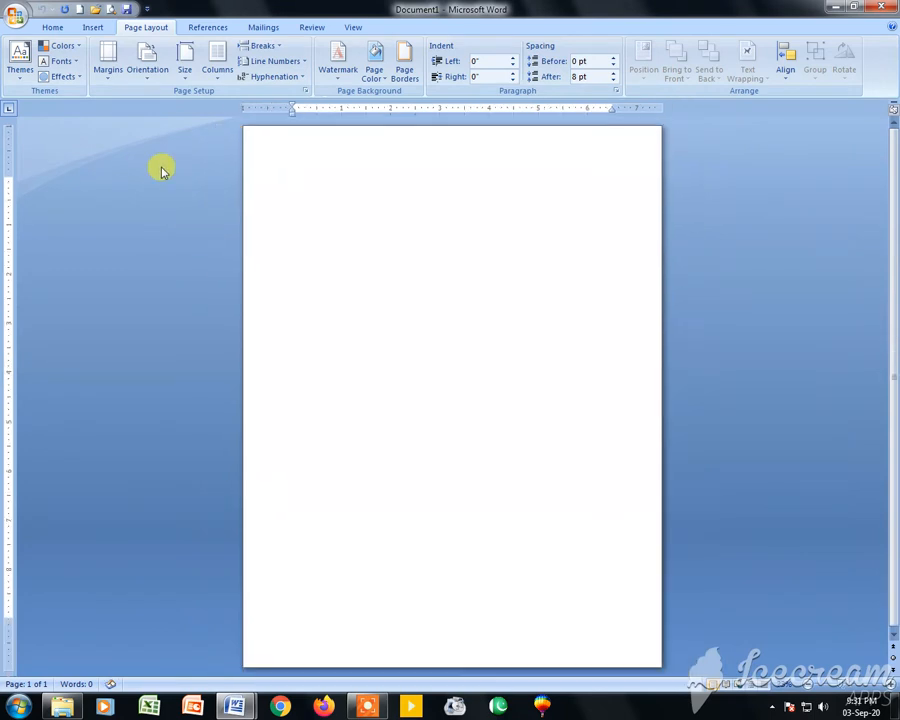
pyautogui.click(93, 28)
pyautogui.click(211, 66)
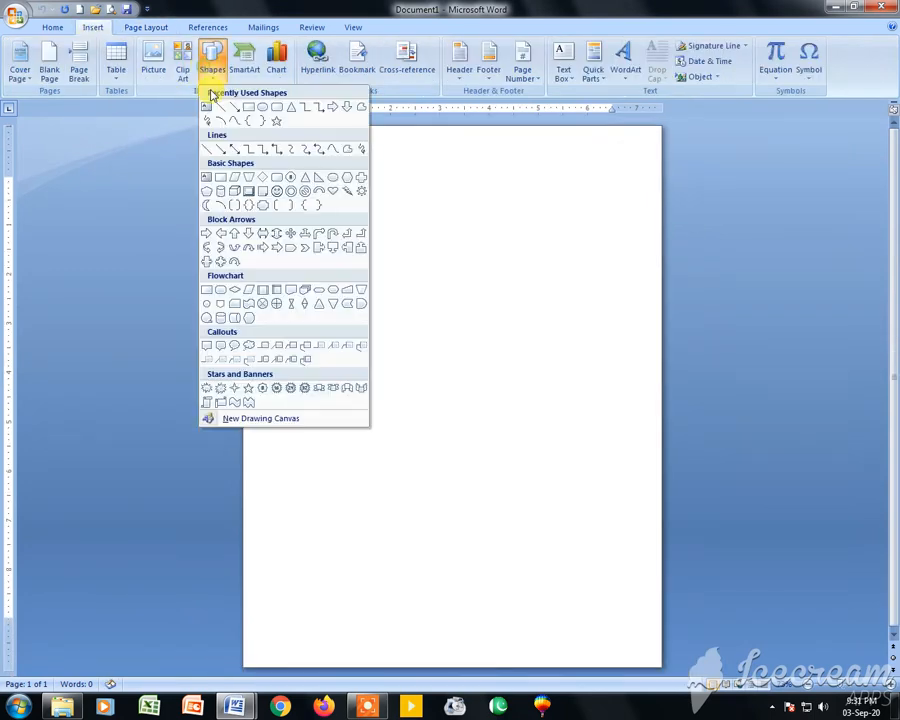
pyautogui.click(263, 110)
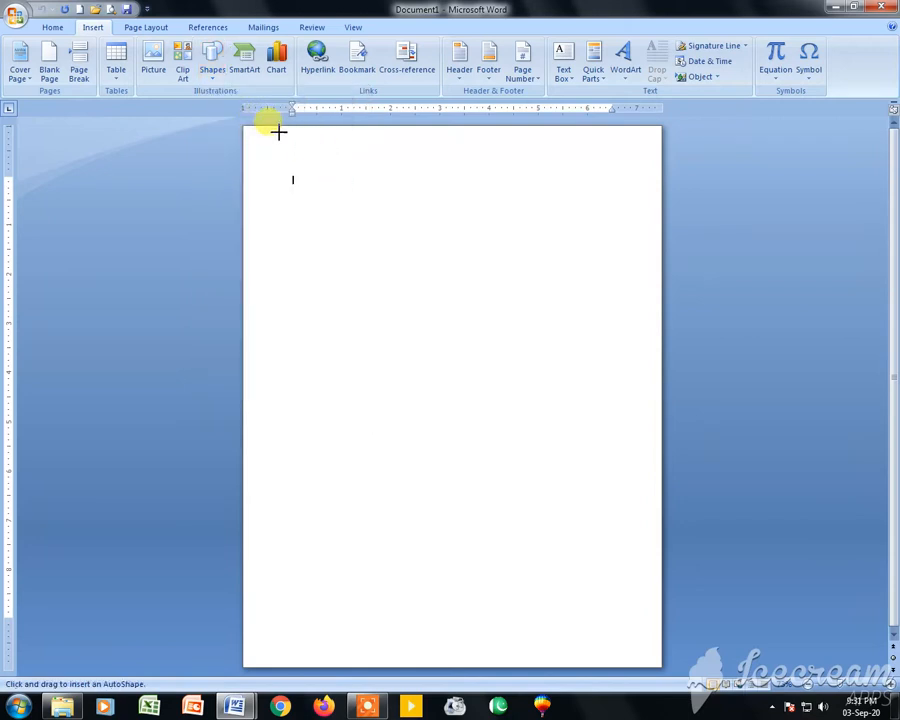
pyautogui.moveTo(281, 406); pyautogui.dragTo(264, 671)
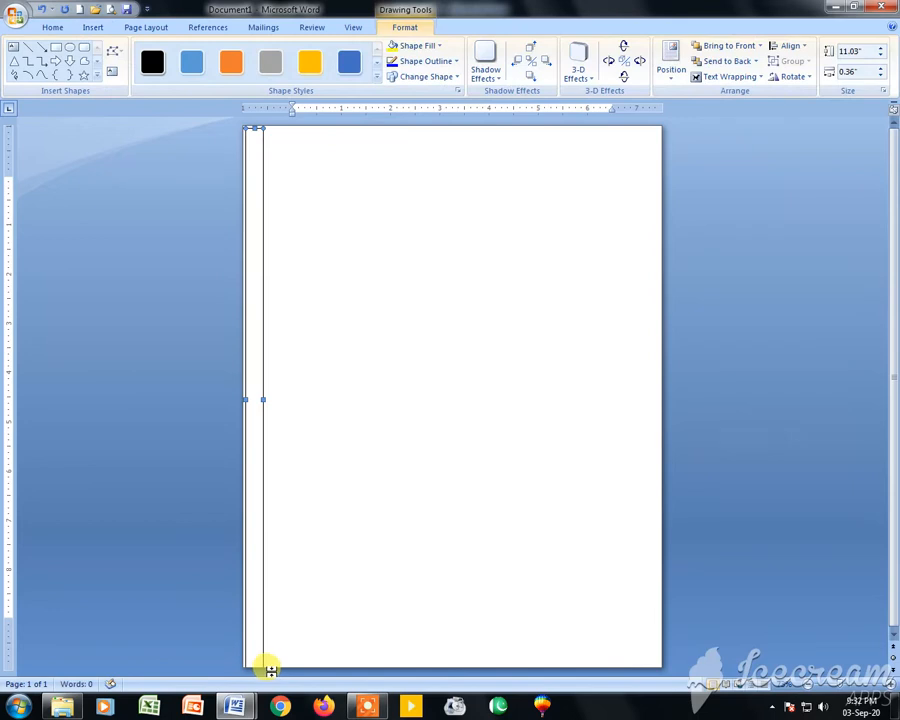
pyautogui.press('Left')
pyautogui.press('Up')
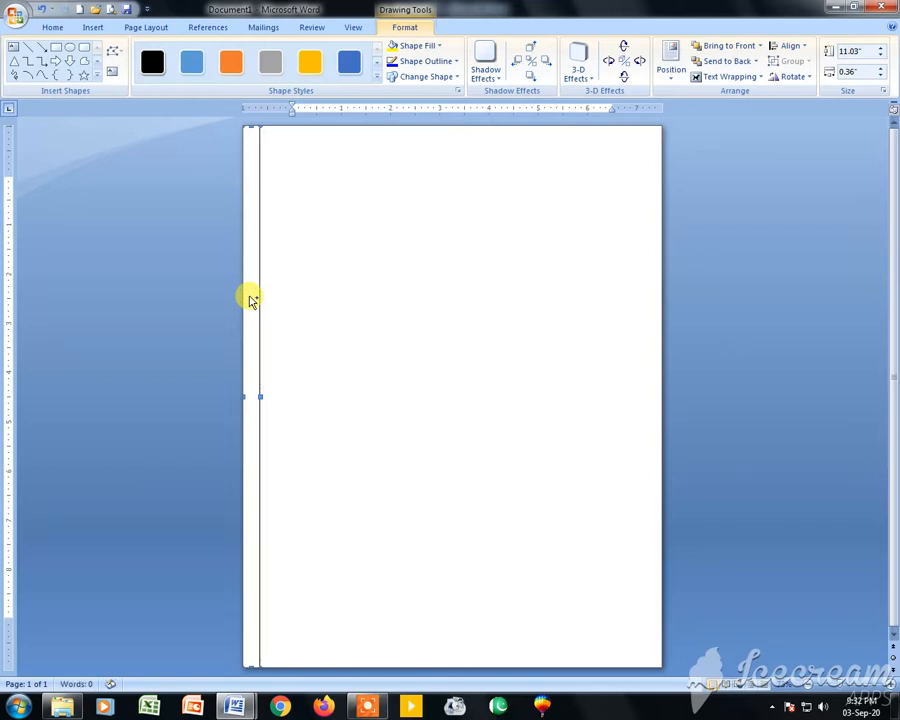
pyautogui.moveTo(252, 300); pyautogui.dragTo(656, 297)
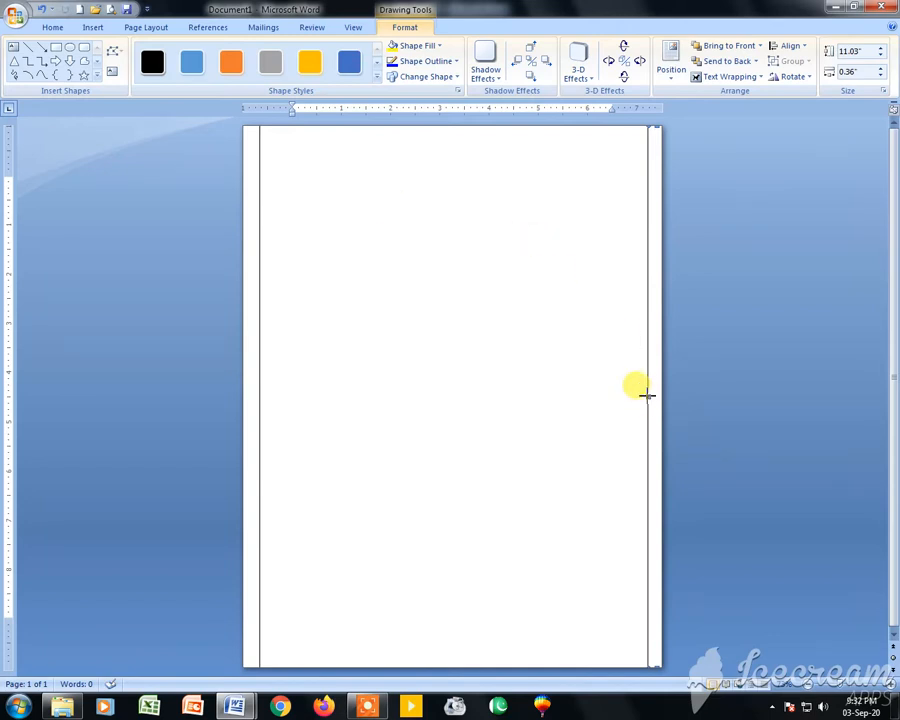
pyautogui.moveTo(643, 394); pyautogui.dragTo(644, 395)
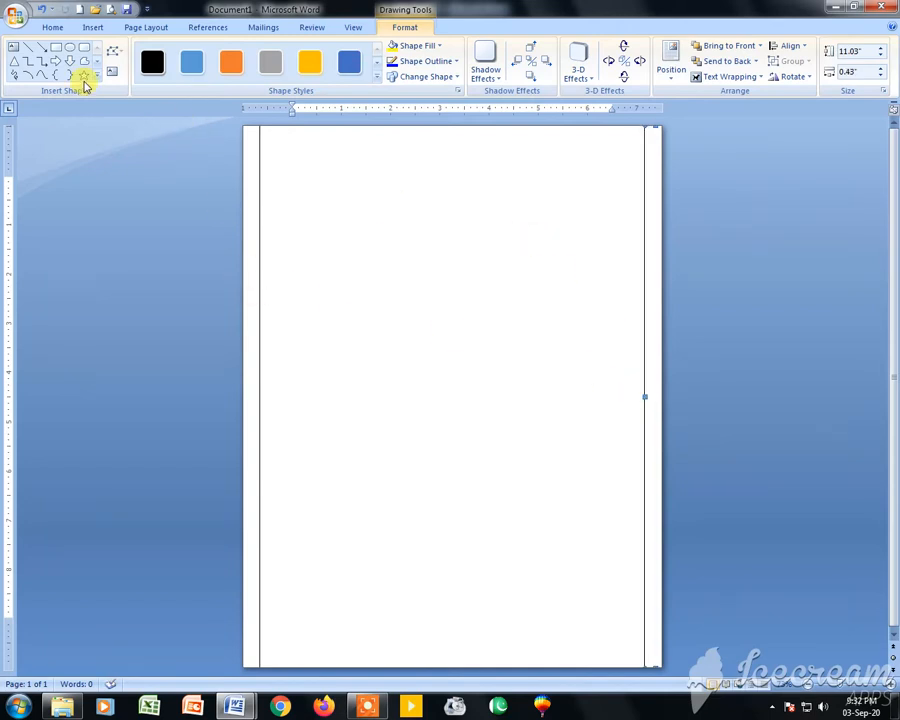
# - Draw a horizontal rectangle about 0.6" high and 8.67" wide across the page's top edge and nudge it flush with the page corner
pyautogui.click(57, 48)
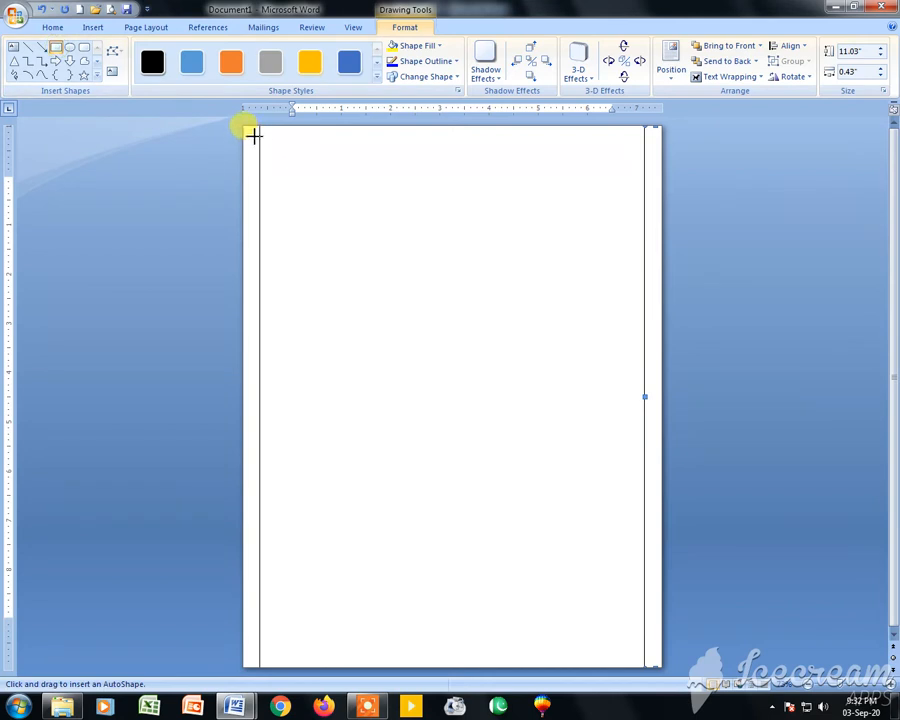
pyautogui.moveTo(242, 127); pyautogui.dragTo(662, 161)
pyautogui.press('Up')
pyautogui.press('Up')
pyautogui.press('Up')
pyautogui.press('Up')
pyautogui.press('Up')
pyautogui.press('Up')
pyautogui.press('Left')
pyautogui.press('Left')
pyautogui.press('Left')
pyautogui.press('Left')
pyautogui.press('Left')
pyautogui.press('Left')
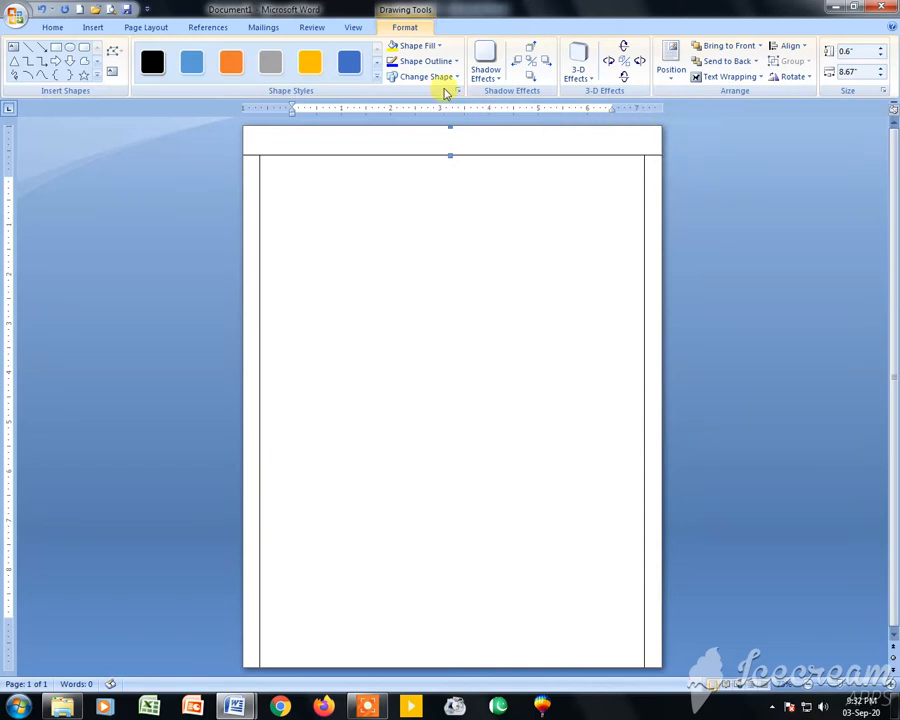
# - Draw a five-point star about 0.9" by 0.76" at the page's upper-left corner and place a copy at the upper-right corner
pyautogui.click(84, 77)
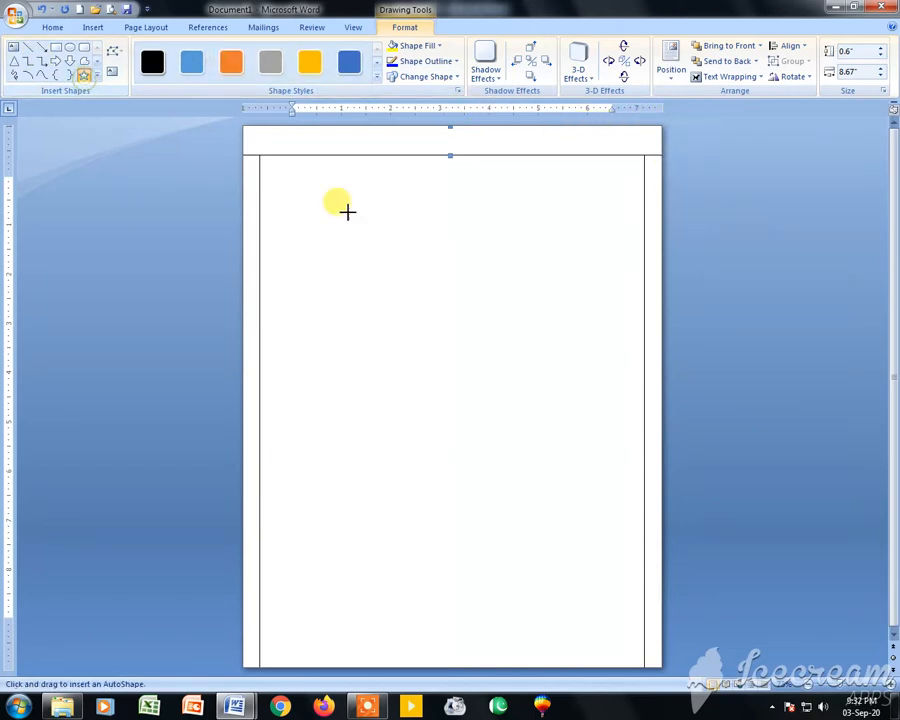
pyautogui.moveTo(250, 144); pyautogui.dragTo(638, 170)
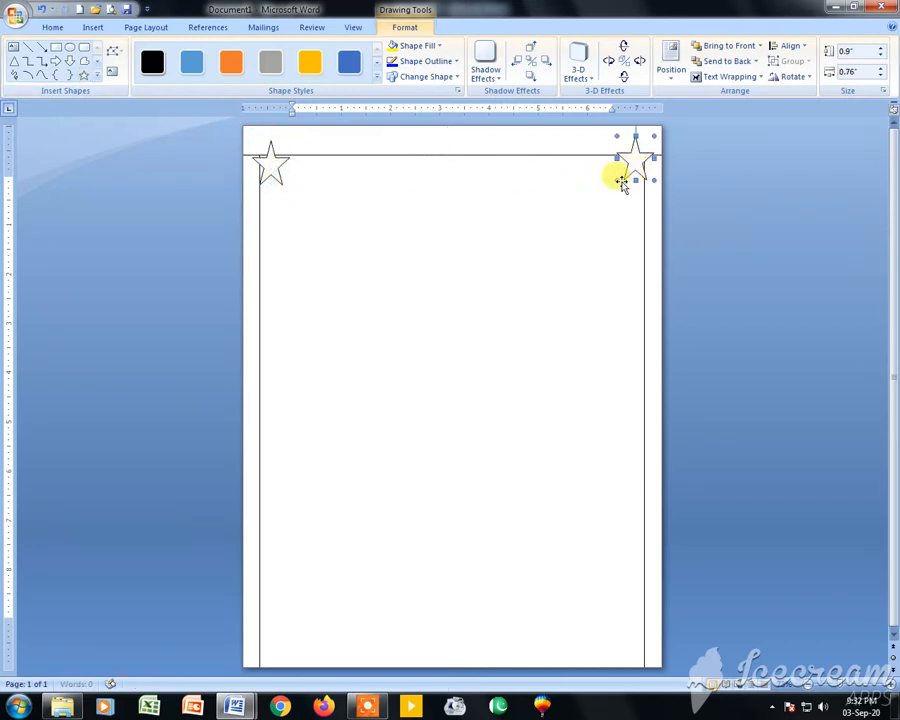
# - Apply the orange shape style to the top bar, light blue to the left bar and gold to the right bar
pyautogui.click(422, 132)
pyautogui.click(230, 60)
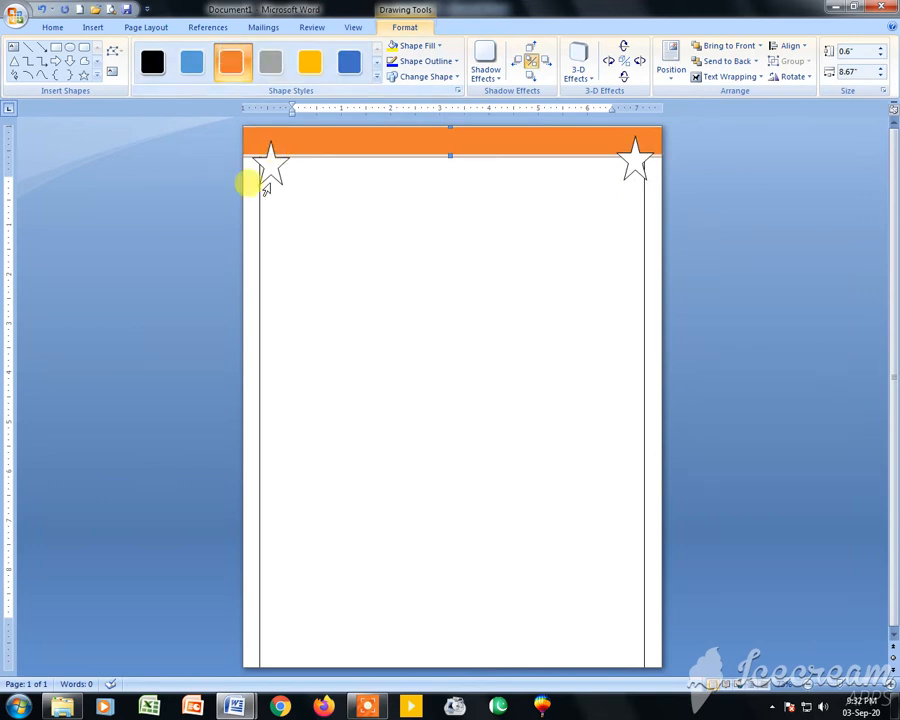
pyautogui.click(264, 166)
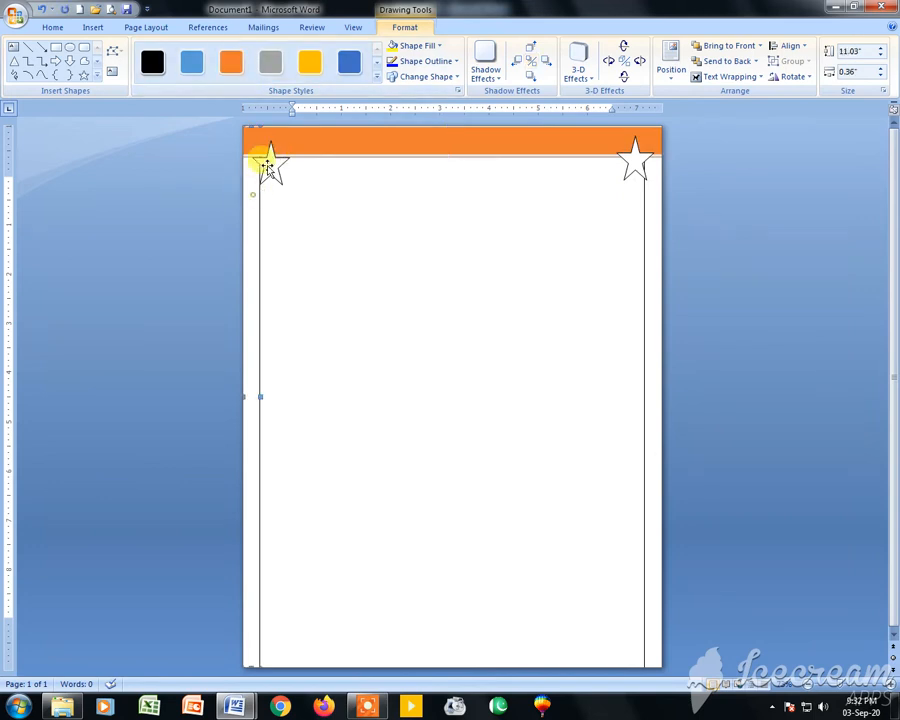
pyautogui.click(191, 62)
pyautogui.click(648, 231)
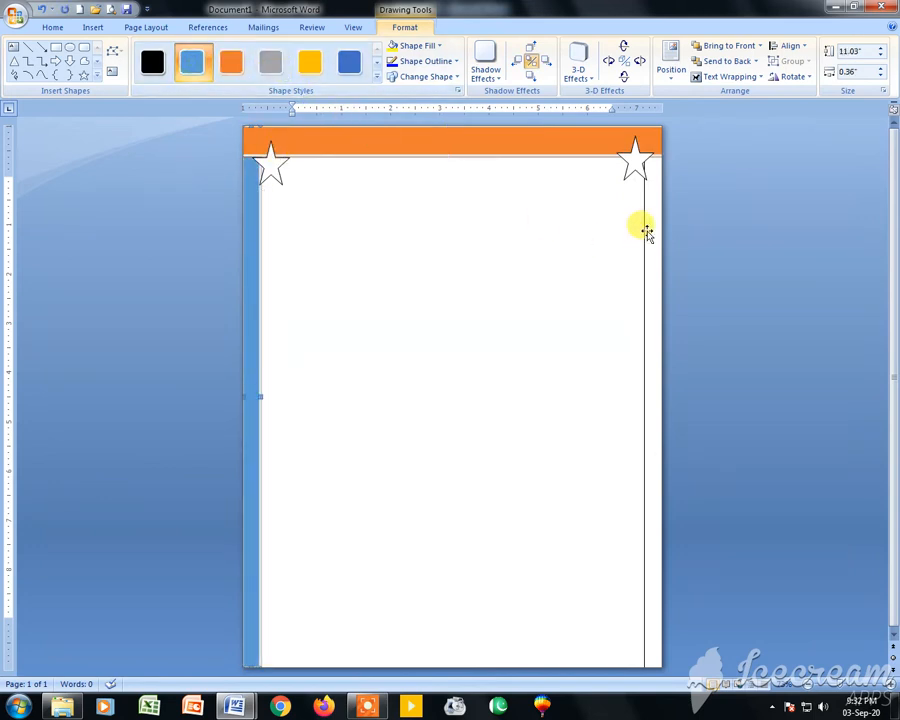
pyautogui.click(349, 62)
pyautogui.click(310, 62)
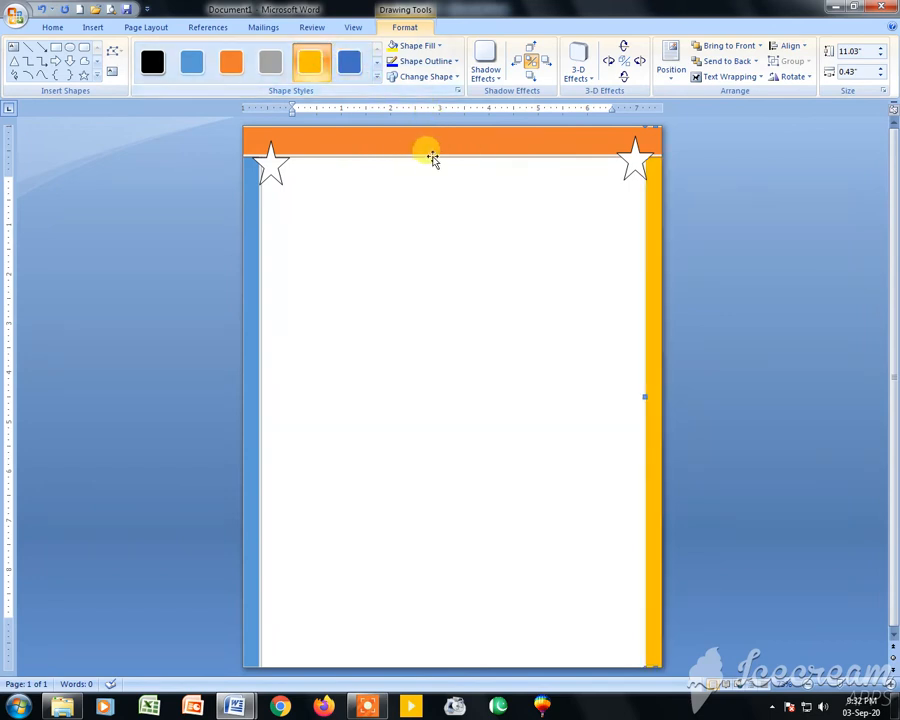
# - Apply the green shape style to the left star and the gray shape style to the right star
pyautogui.click(275, 157)
pyautogui.click(377, 62)
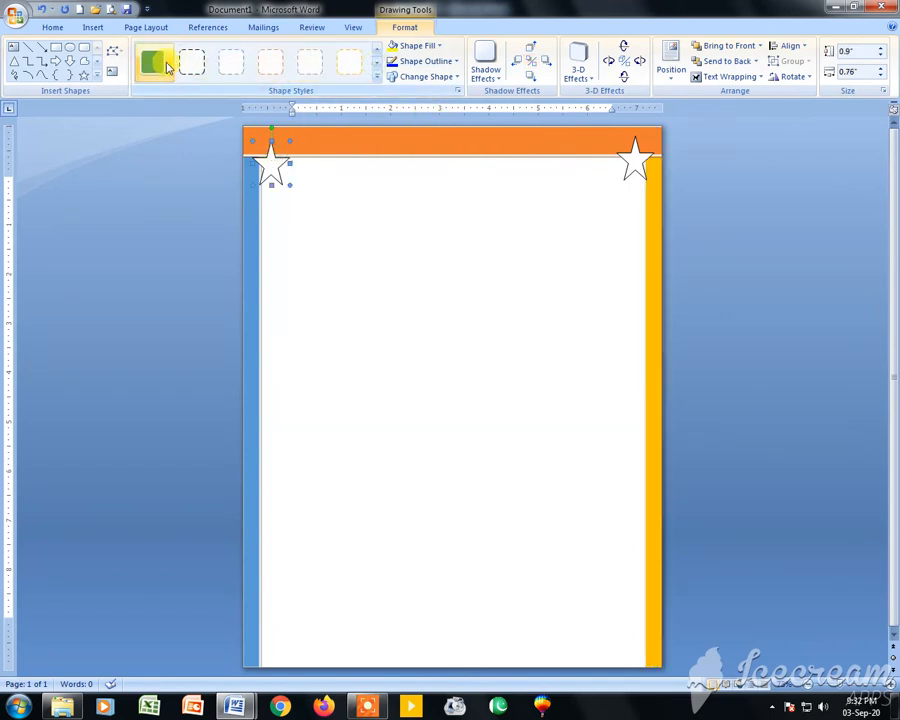
pyautogui.click(152, 62)
pyautogui.click(635, 160)
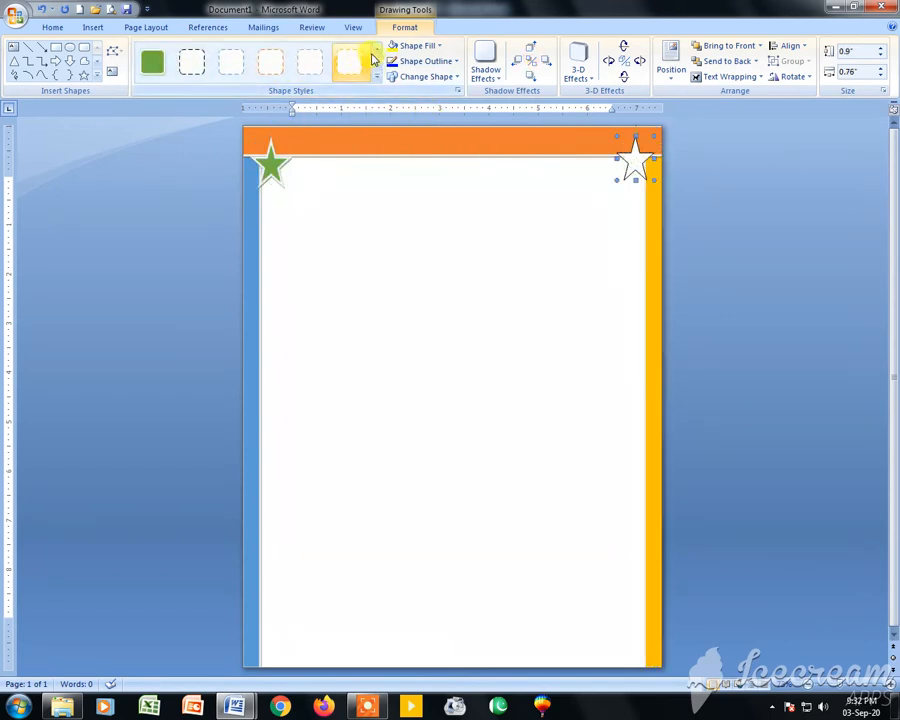
pyautogui.scroll(1, 345, 62)
pyautogui.click(270, 62)
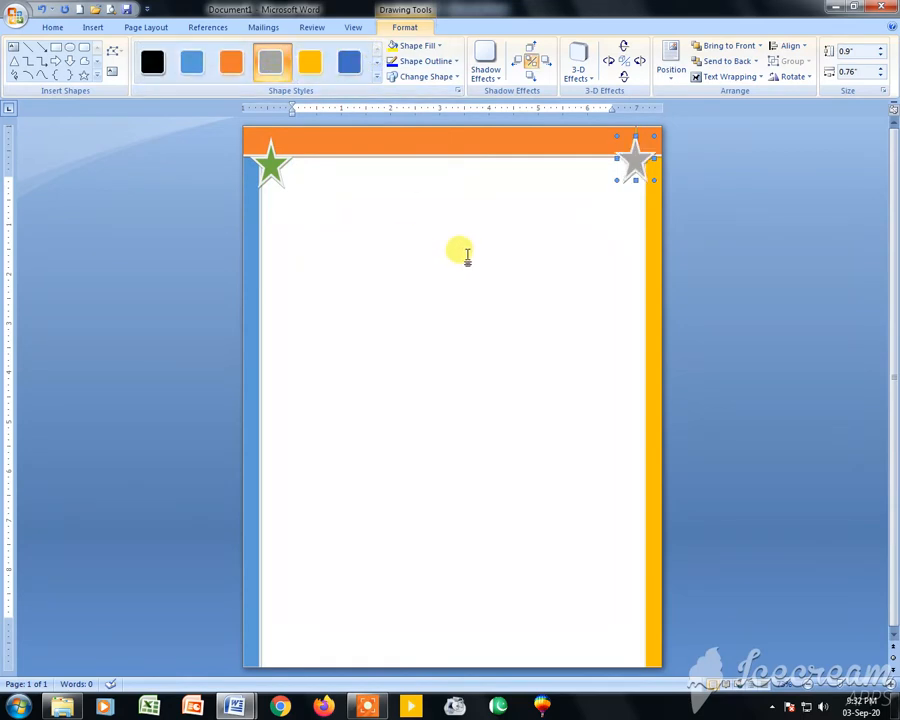
# - Widen the blue left bar and the gold right bar inward to about 0.59" each
pyautogui.click(256, 245)
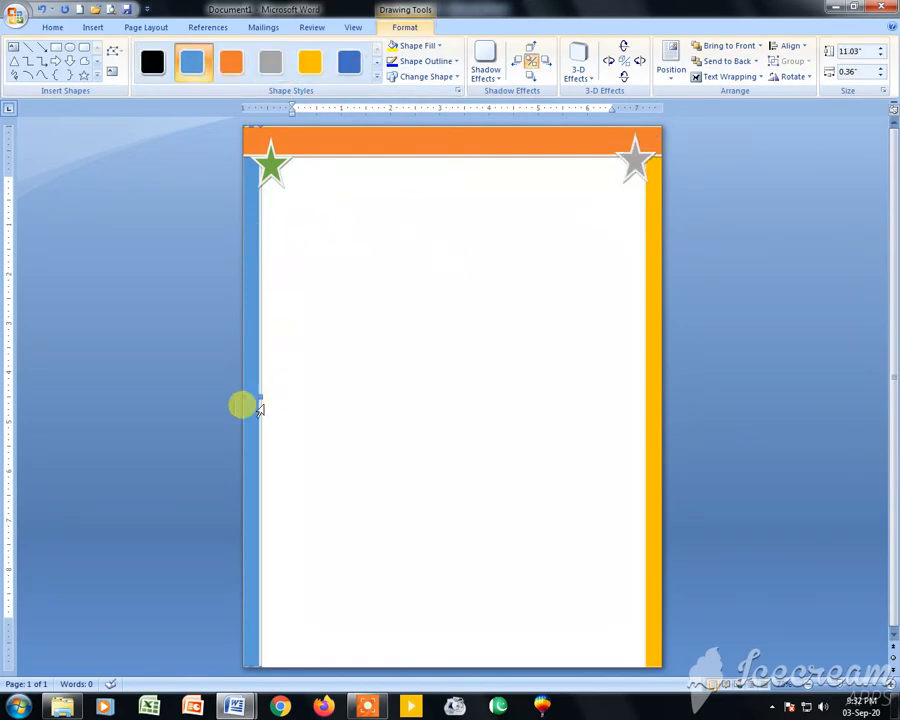
pyautogui.moveTo(270, 397); pyautogui.dragTo(272, 397)
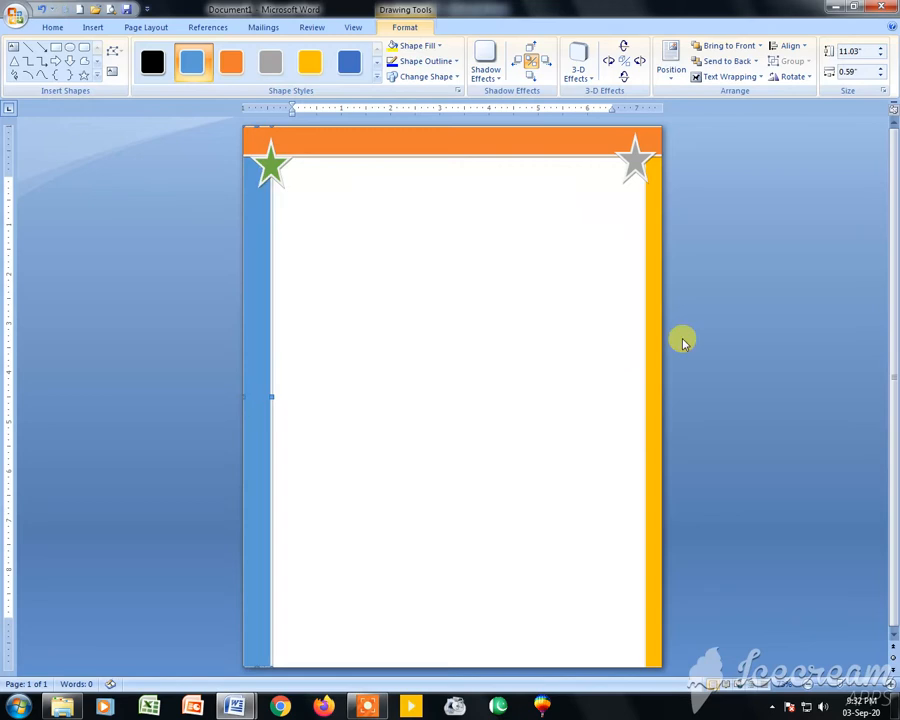
pyautogui.click(653, 333)
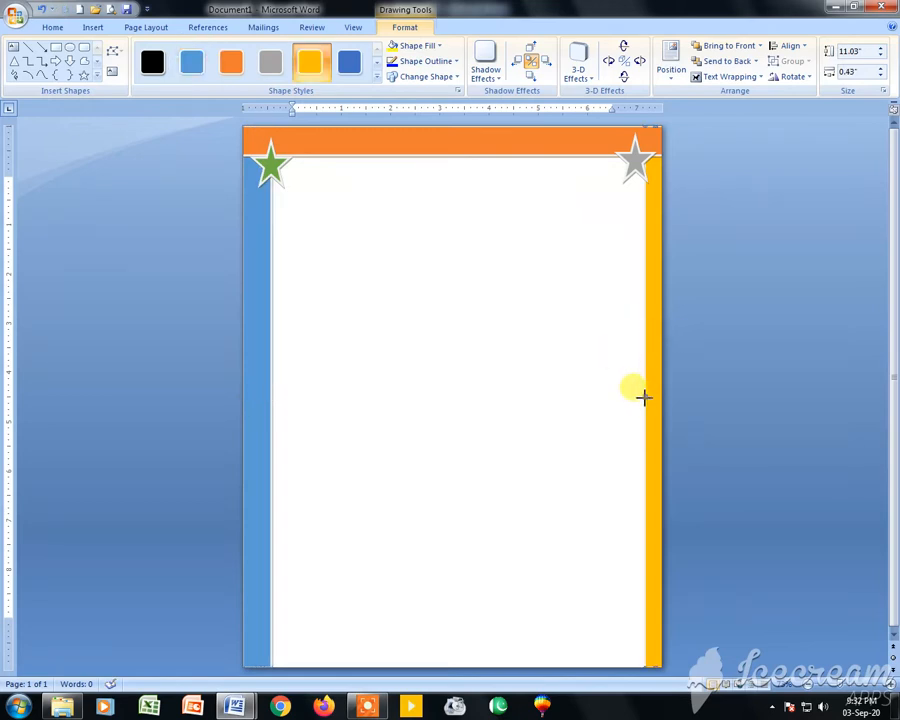
pyautogui.moveTo(643, 397); pyautogui.dragTo(635, 394)
# - Generate sample body text with =rand(2,5) inside the page frame
pyautogui.scroll(2, 474, 394)
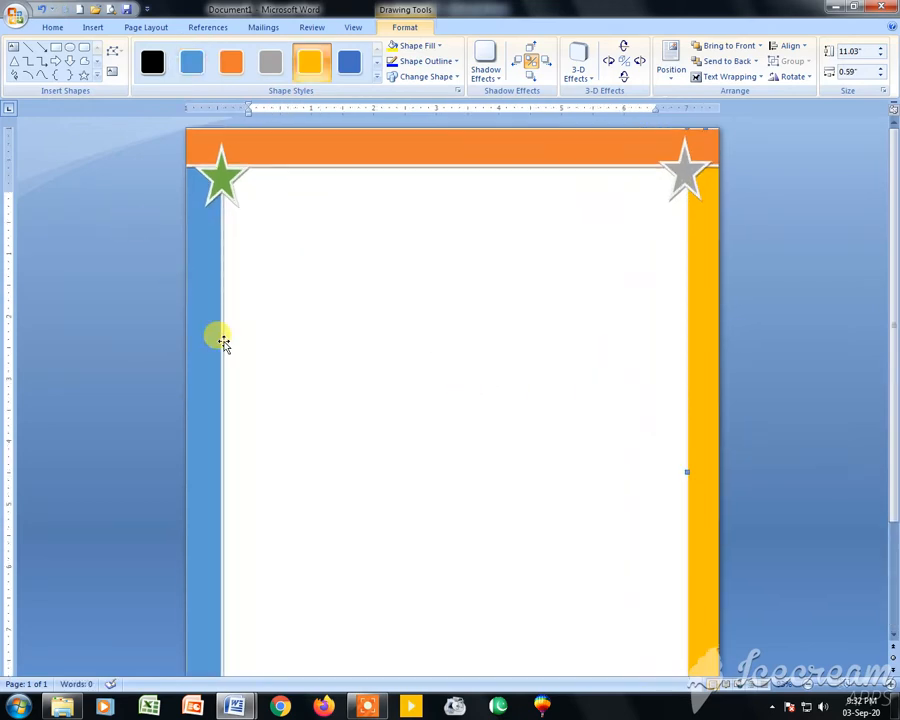
pyautogui.scroll(2, 248, 346)
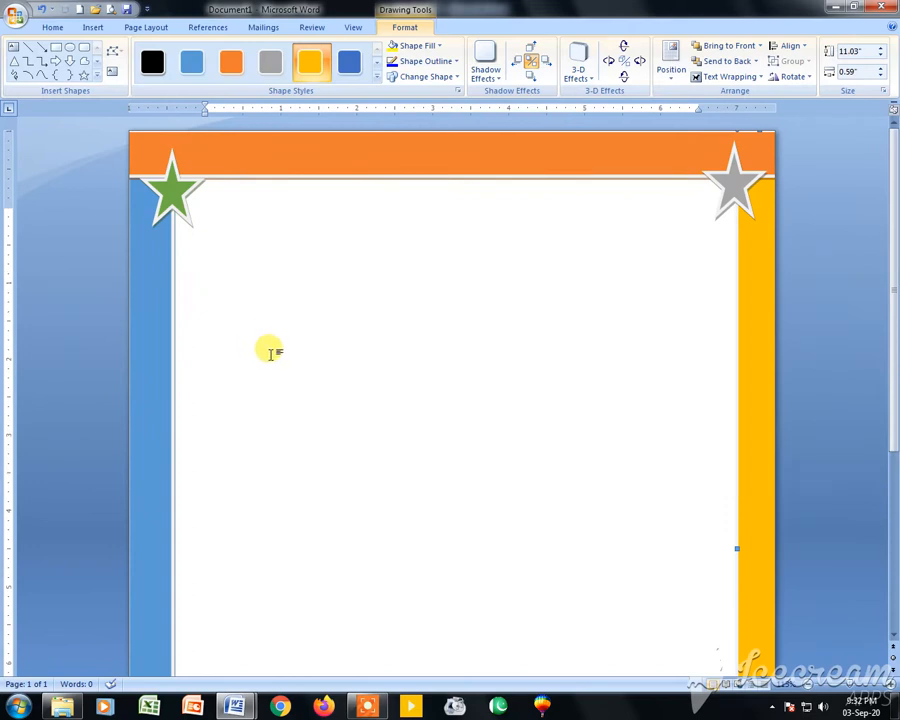
pyautogui.click(270, 352)
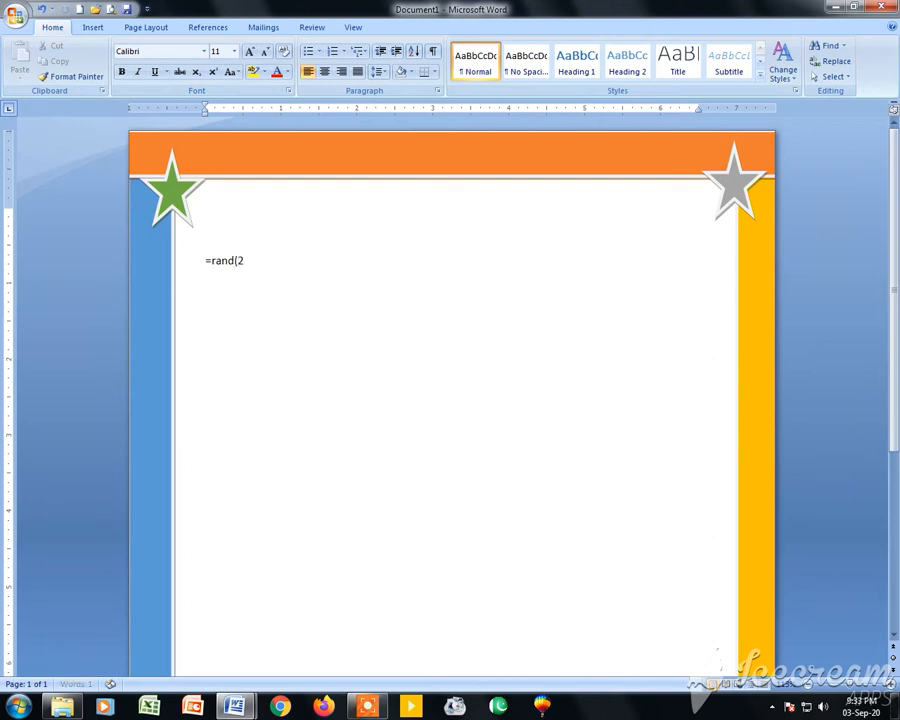
pyautogui.write('=rand(2,5)')
pyautogui.press('Return')
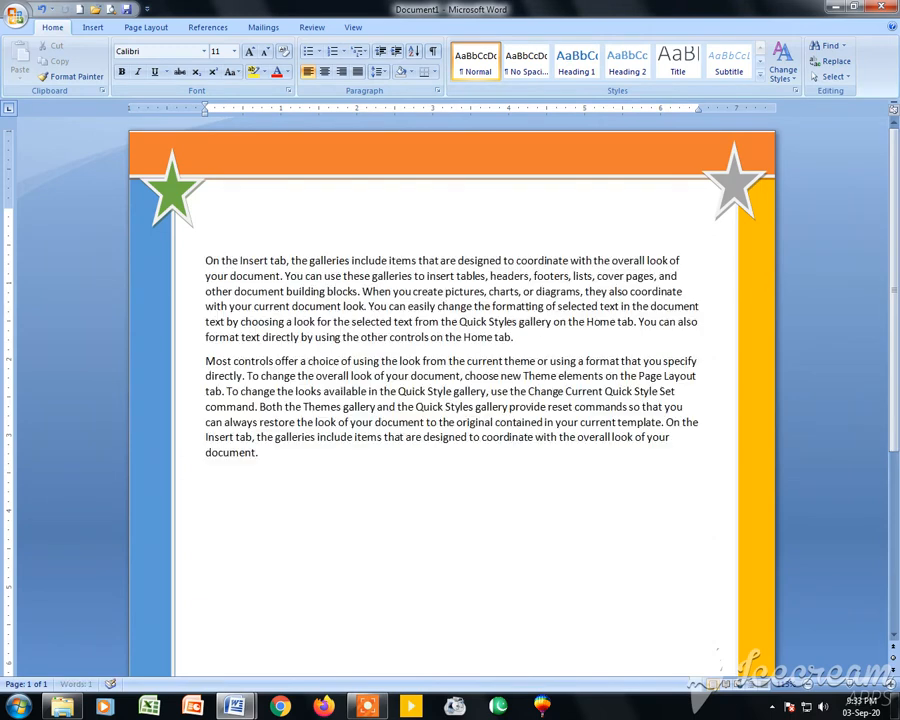
# - Justify all of the body text and return the cursor to the start of the document
pyautogui.hotkey('ctrl', 'a')
pyautogui.hotkey('ctrl', 'j')
pyautogui.hotkey('ctrl', 'Home')
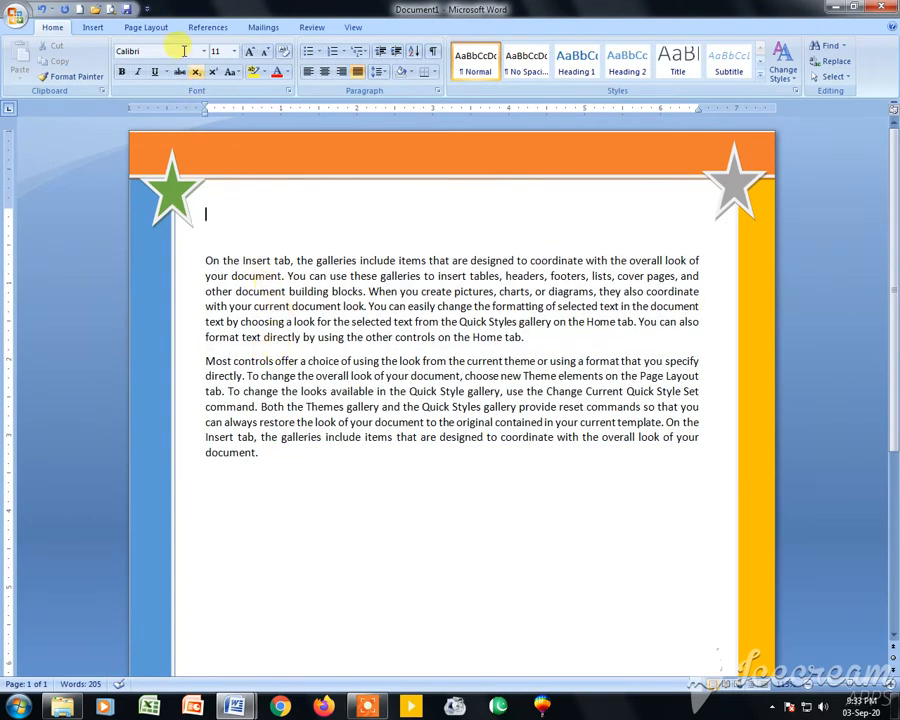
# - Apply the built-in Verve theme to the document
pyautogui.click(146, 27)
pyautogui.click(22, 62)
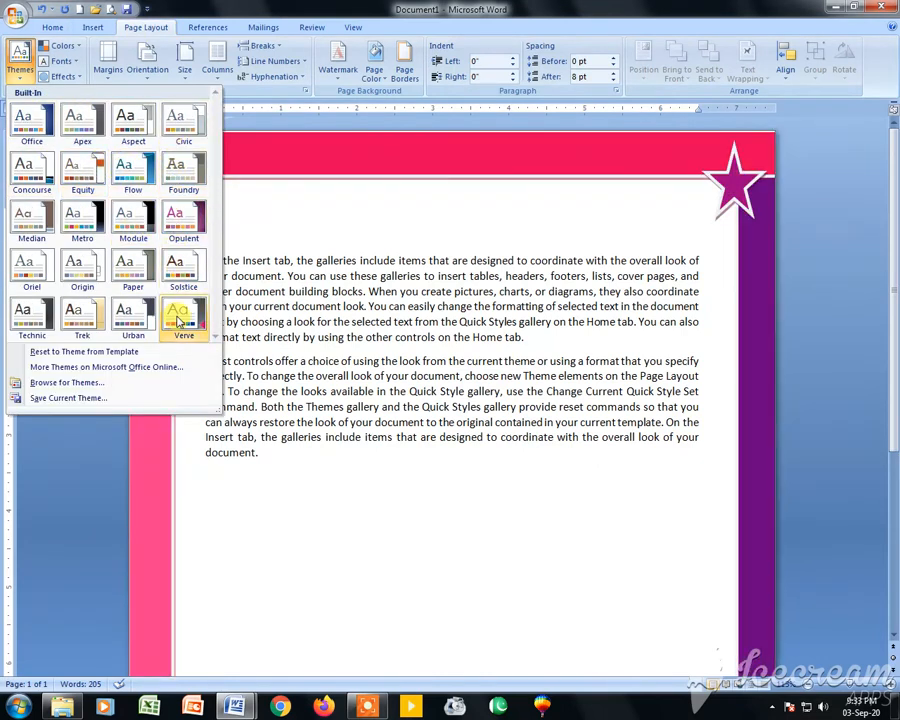
pyautogui.click(178, 318)
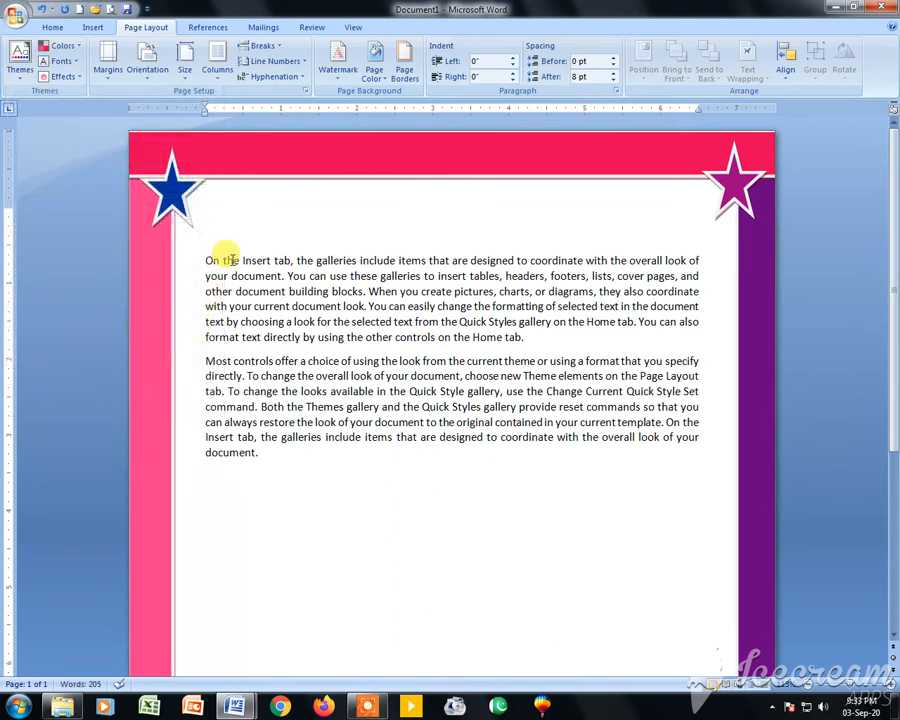
# - Change the document's theme colors to the built-in Module set
pyautogui.click(218, 160)
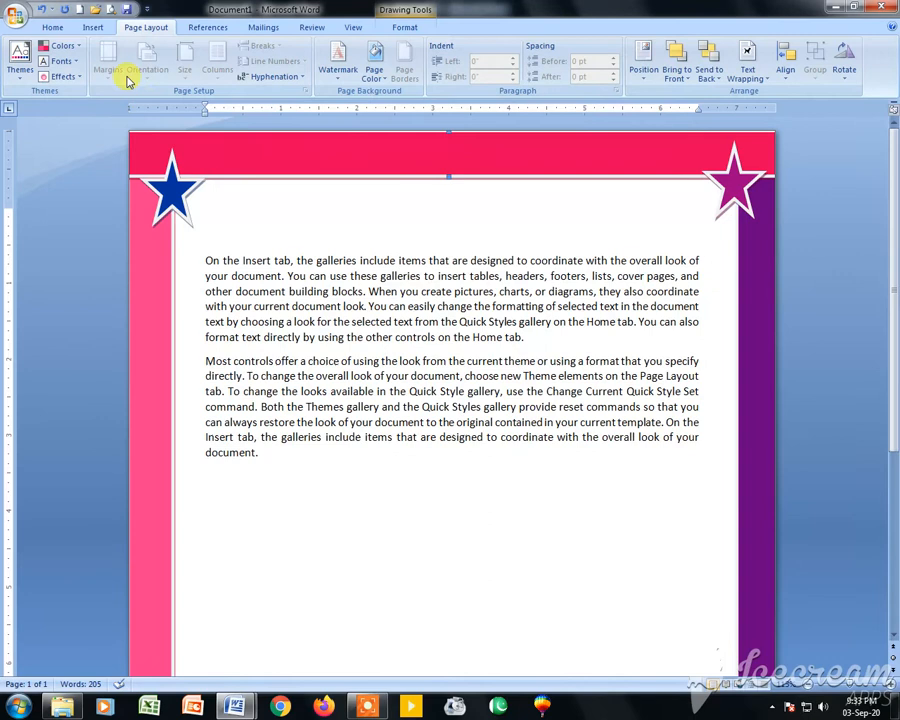
pyautogui.click(62, 45)
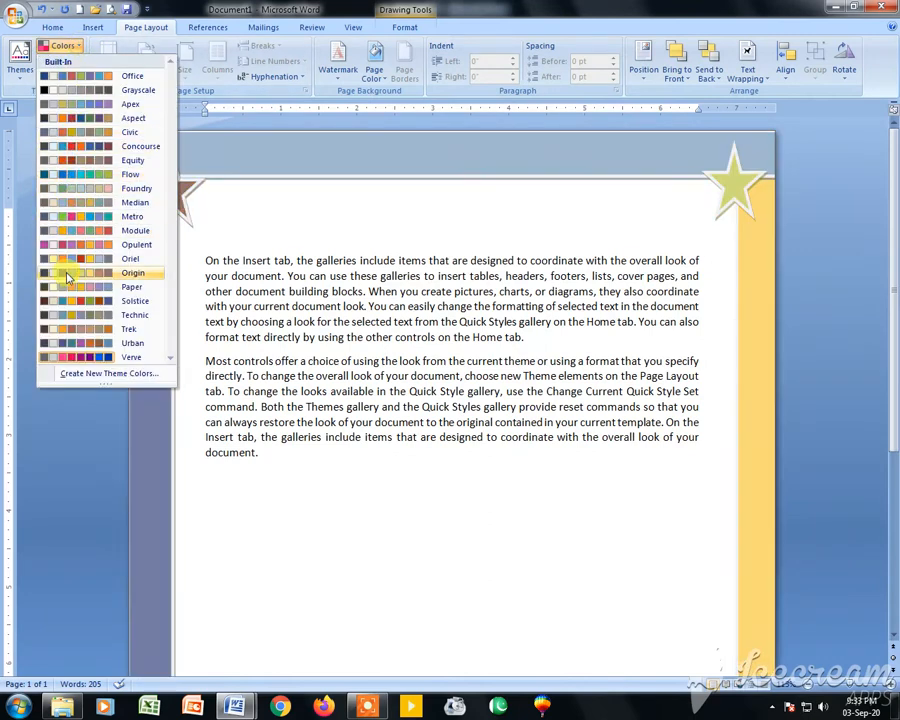
pyautogui.click(82, 230)
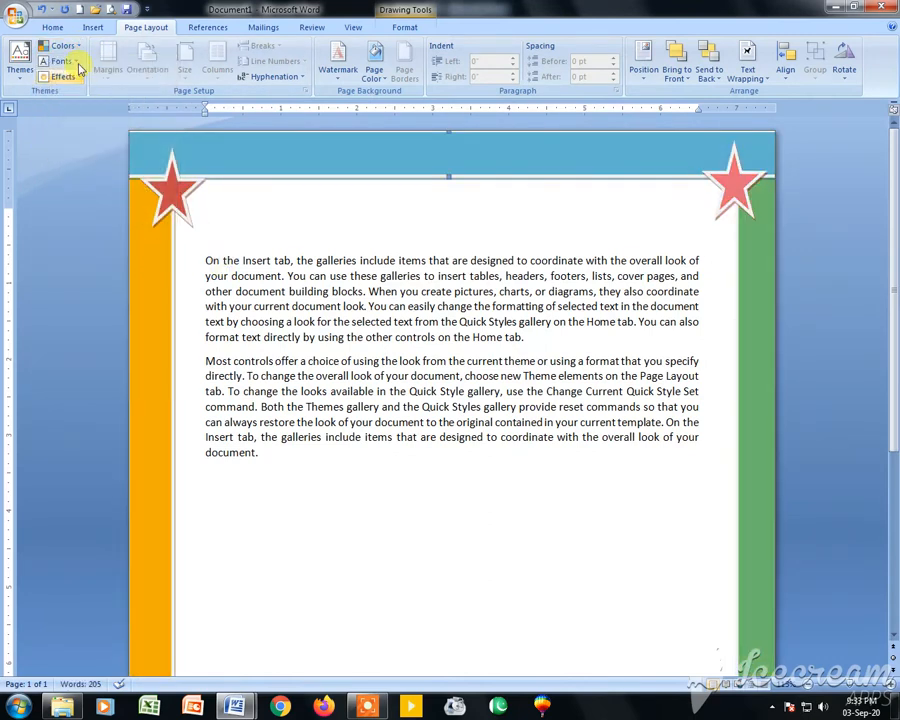
# - Select both body paragraphs and change the theme fonts to the built-in Office Classic set
pyautogui.click(62, 61)
pyautogui.click(108, 240)
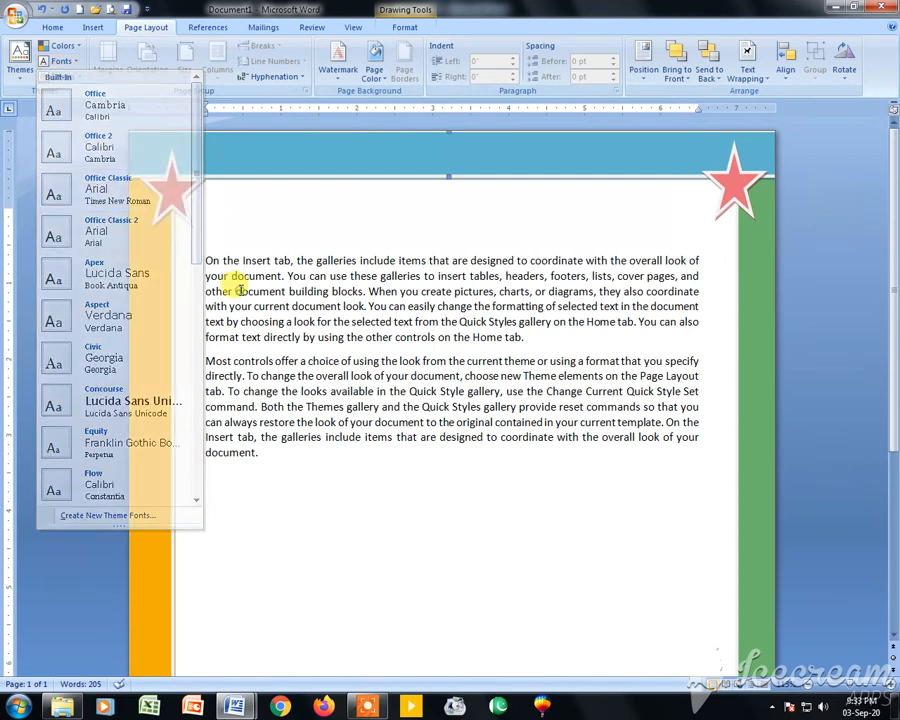
pyautogui.moveTo(203, 261); pyautogui.dragTo(259, 452)
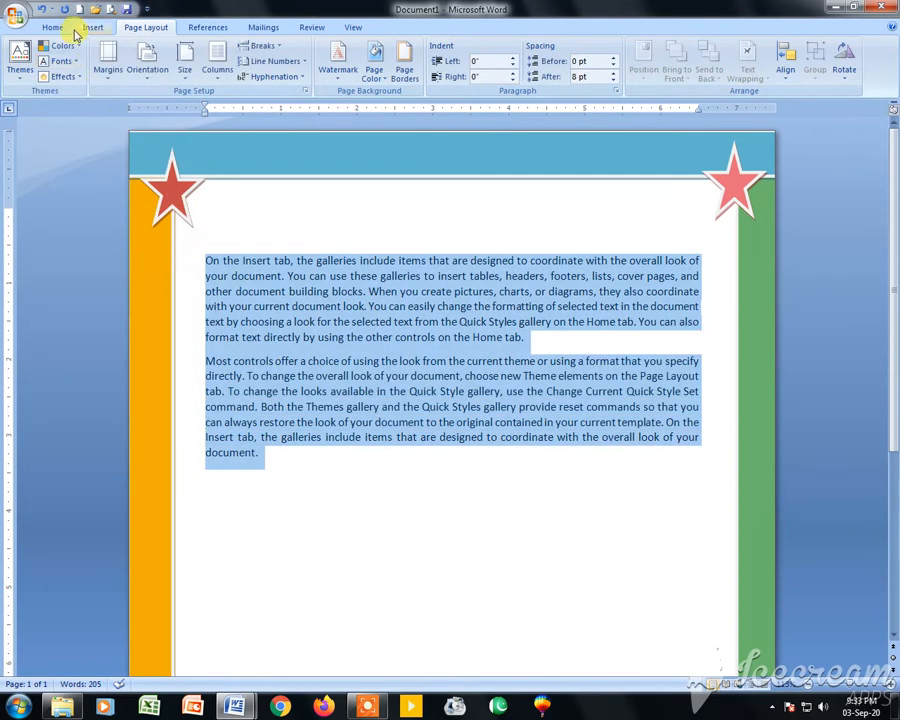
pyautogui.click(62, 61)
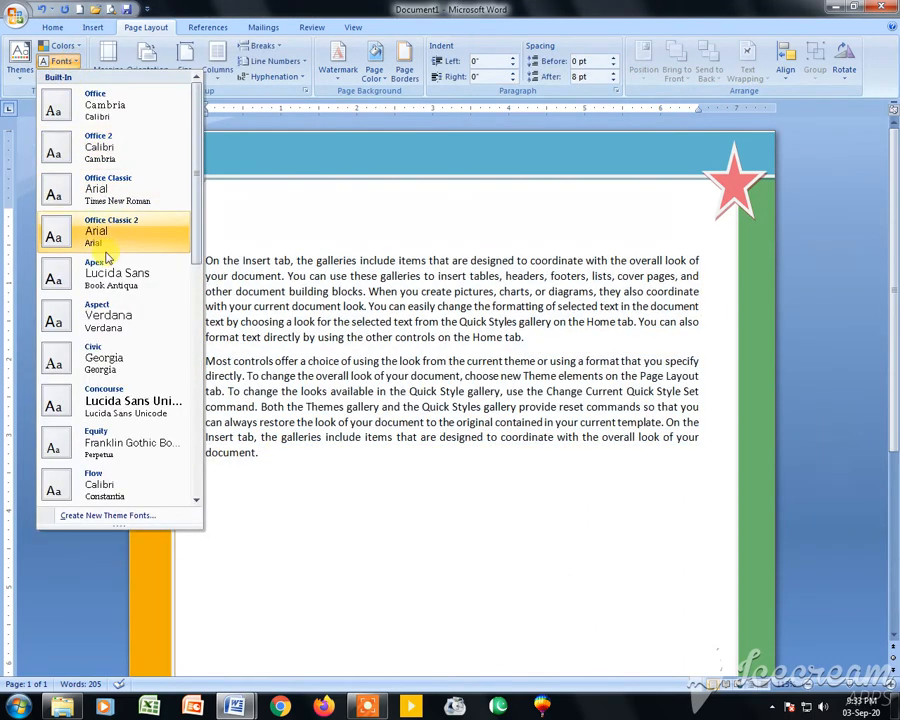
pyautogui.click(104, 195)
# - Switch the theme fonts to the built-in Aspect set and check the theme fonts in the font list
pyautogui.click(66, 61)
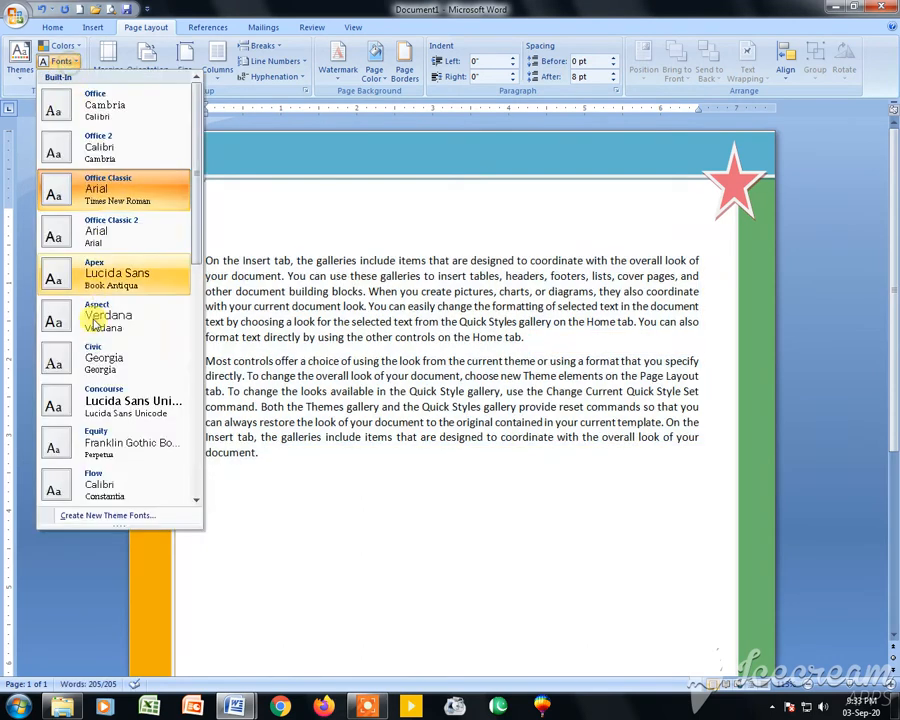
pyautogui.click(94, 318)
pyautogui.click(48, 28)
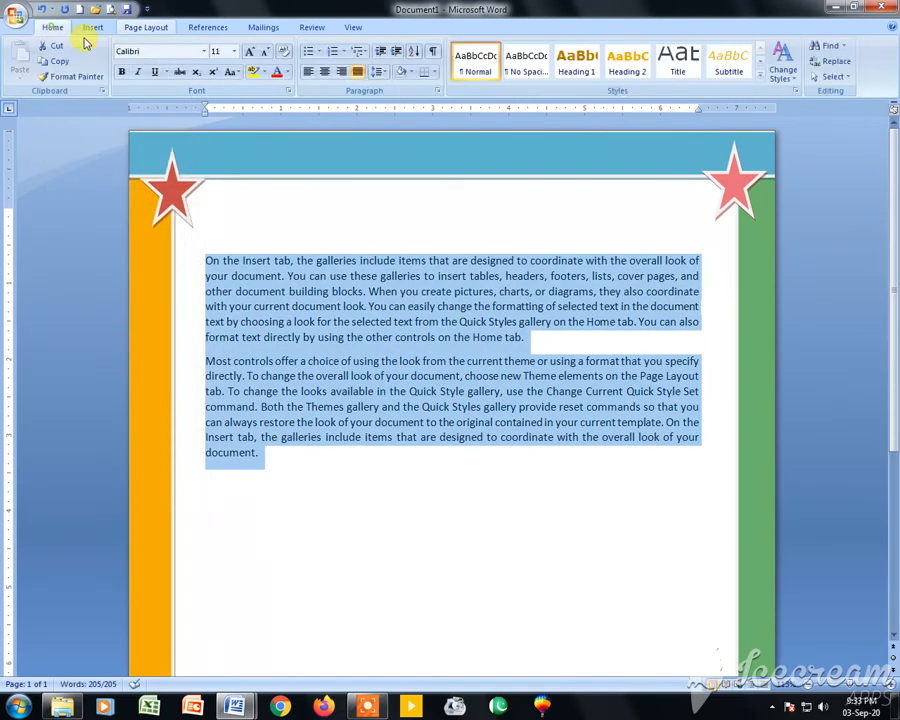
pyautogui.click(204, 51)
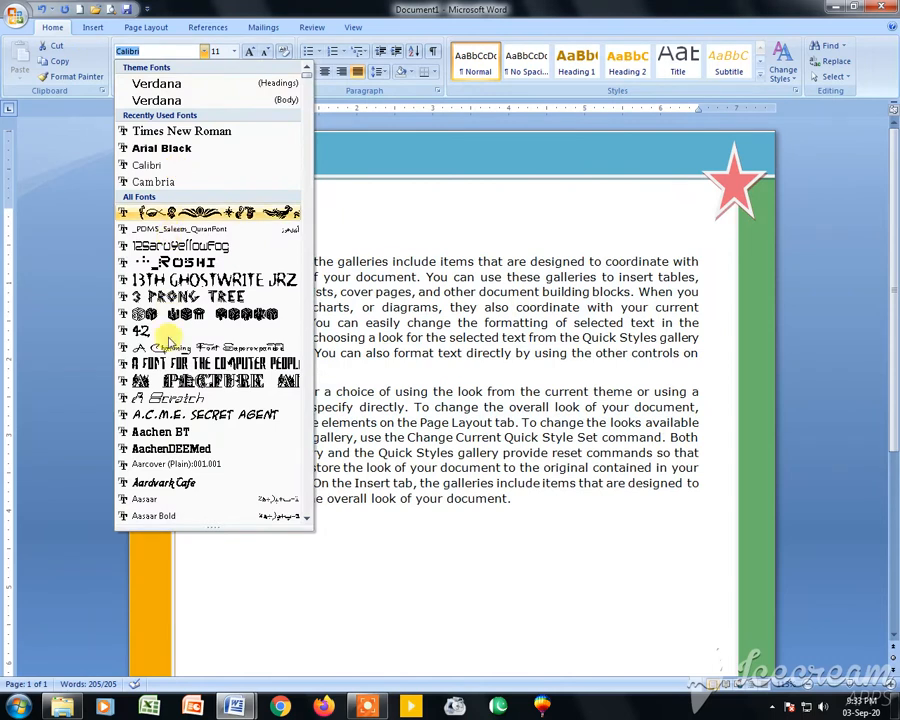
# - Apply the built-in Solstice theme to the document and remove one blank line above the body text
pyautogui.click(146, 27)
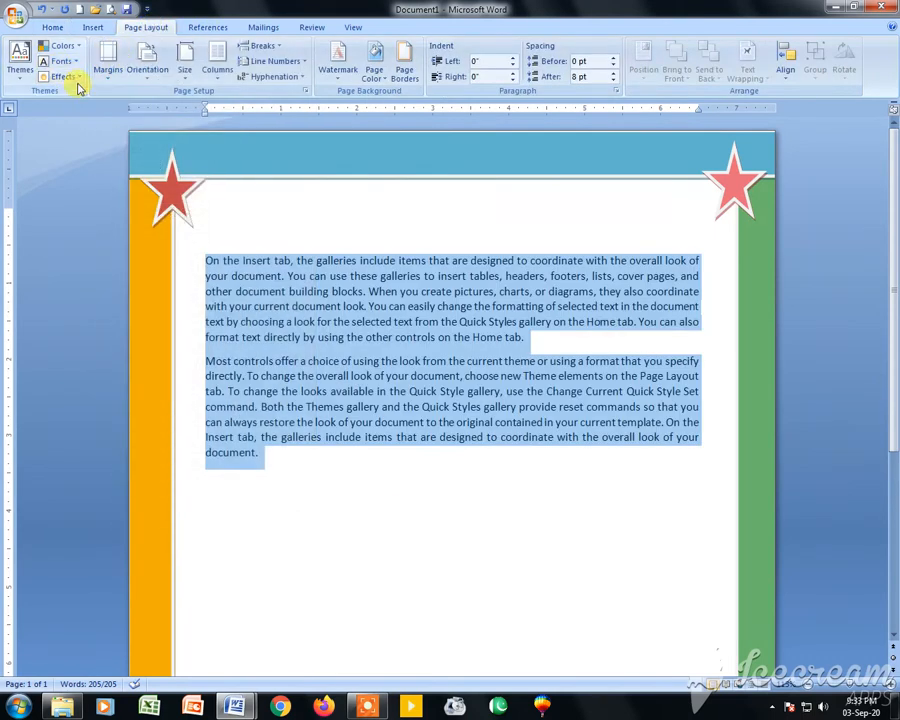
pyautogui.click(19, 58)
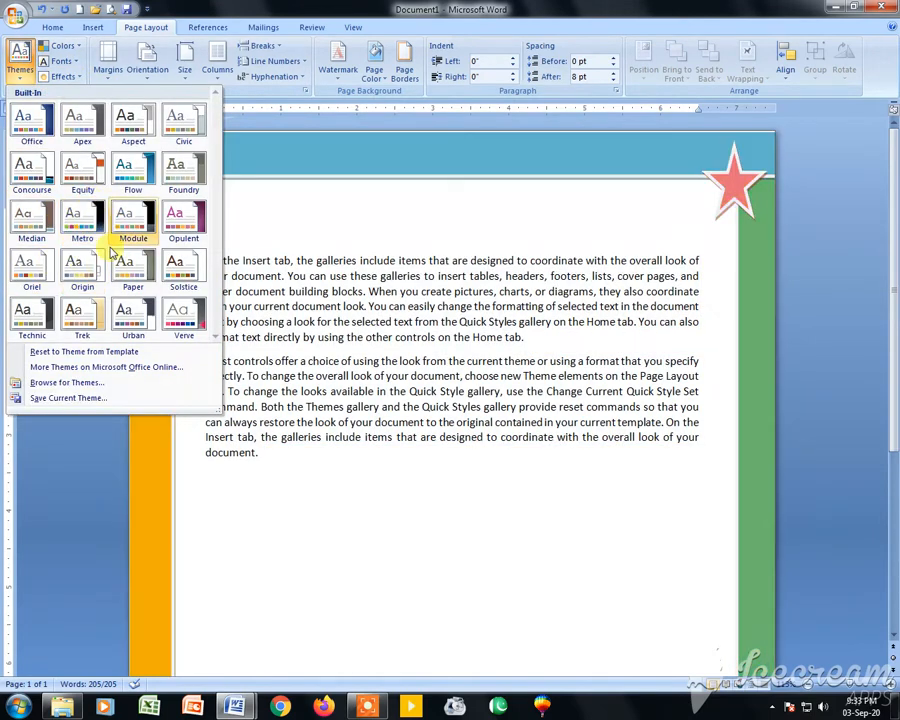
pyautogui.click(182, 266)
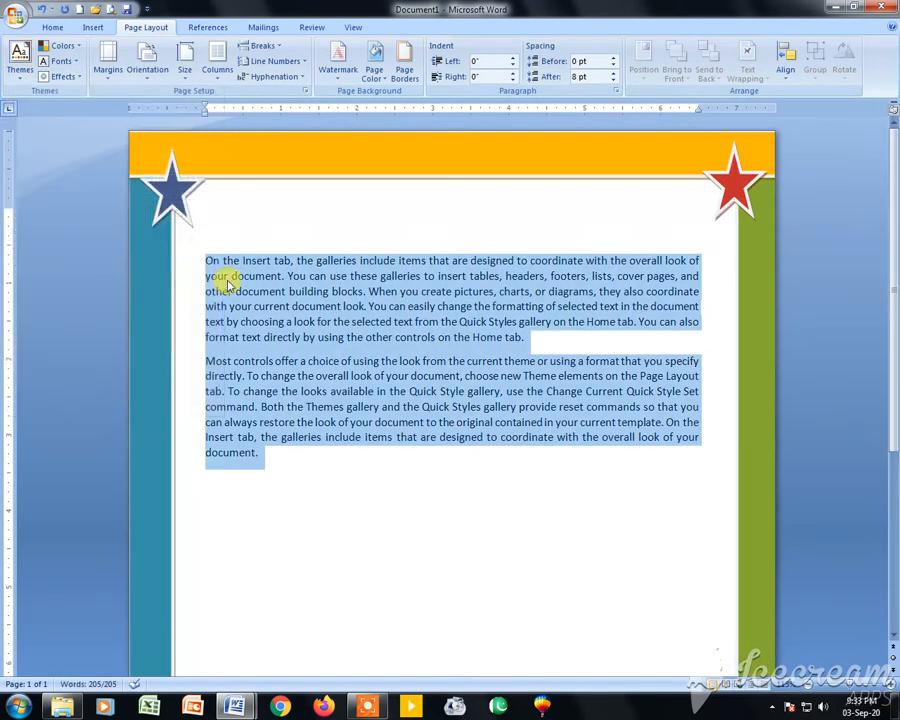
pyautogui.click(262, 262)
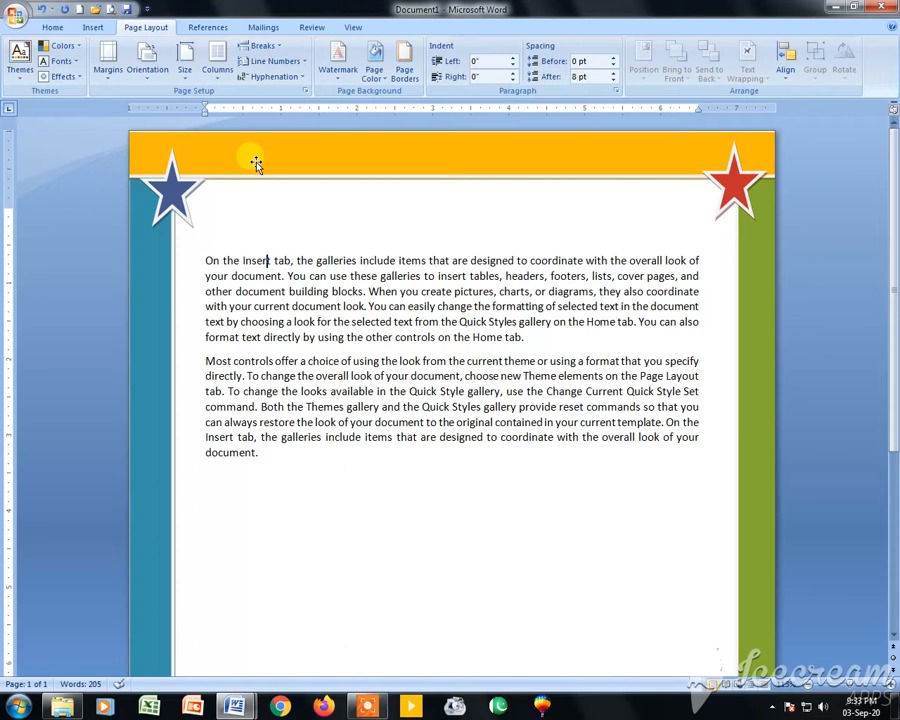
pyautogui.press('Delete')
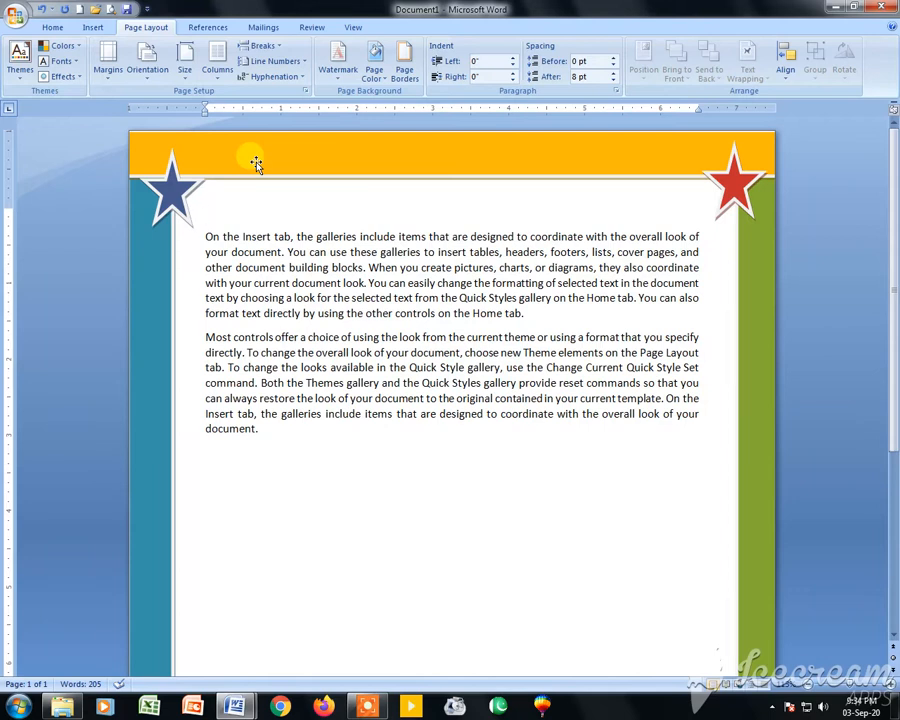
# - Delete all the decorative shapes from the page: the three colored bars, both stars and the remaining vertical line
pyautogui.click(257, 162)
pyautogui.press('Delete')
pyautogui.click(180, 194)
pyautogui.press('Delete')
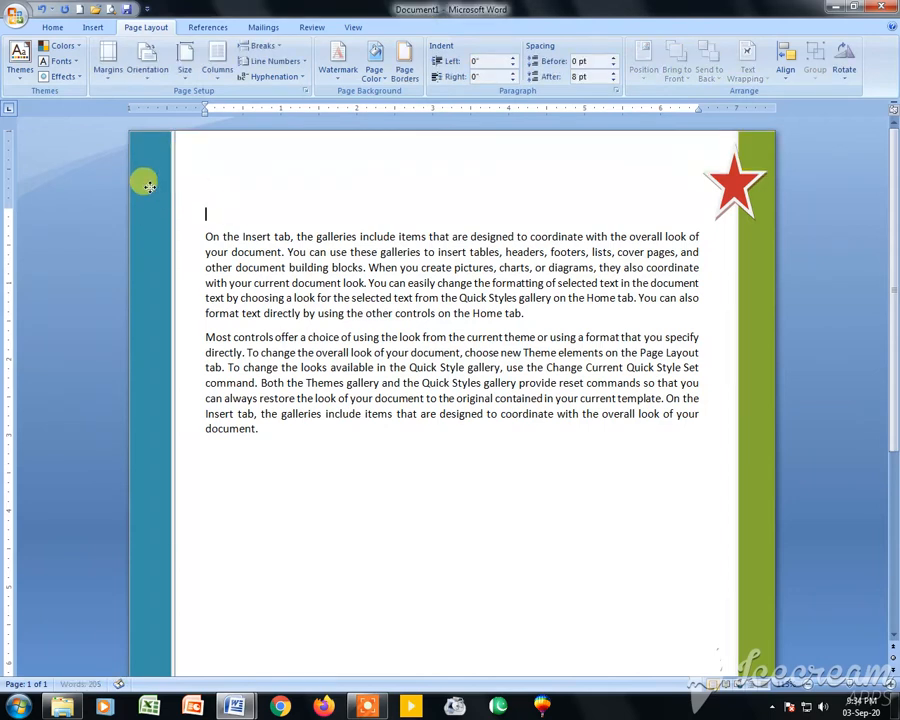
pyautogui.click(148, 186)
pyautogui.press('Delete')
pyautogui.click(712, 190)
pyautogui.press('Delete')
pyautogui.click(747, 209)
pyautogui.press('Delete')
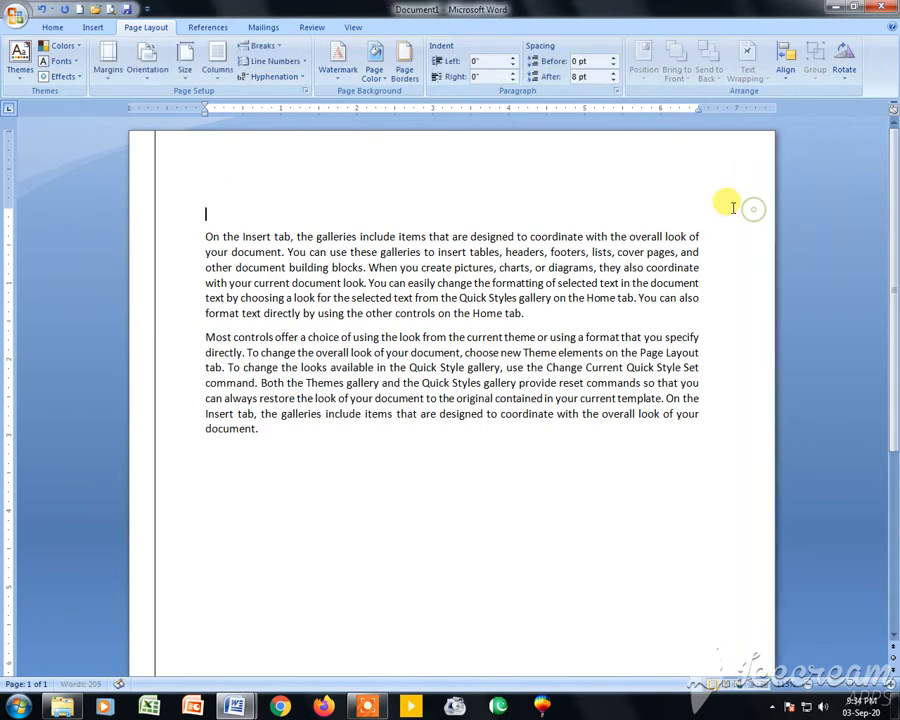
pyautogui.click(152, 195)
pyautogui.press('Delete')
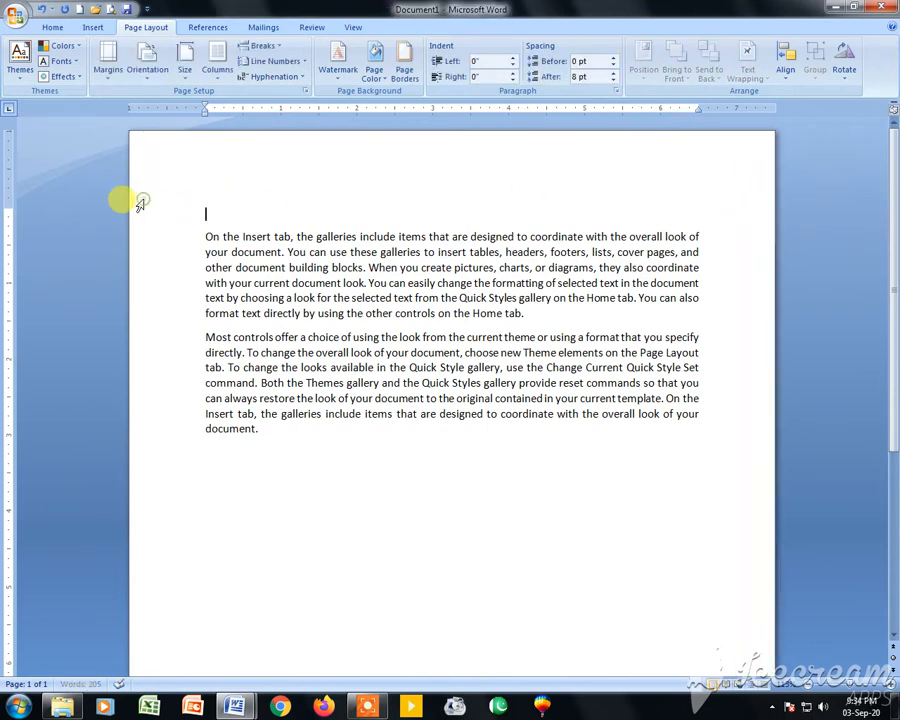
# - Add a 3-D page border with a thin-thick-thin line style to the whole document
pyautogui.click(404, 72)
pyautogui.click(287, 360)
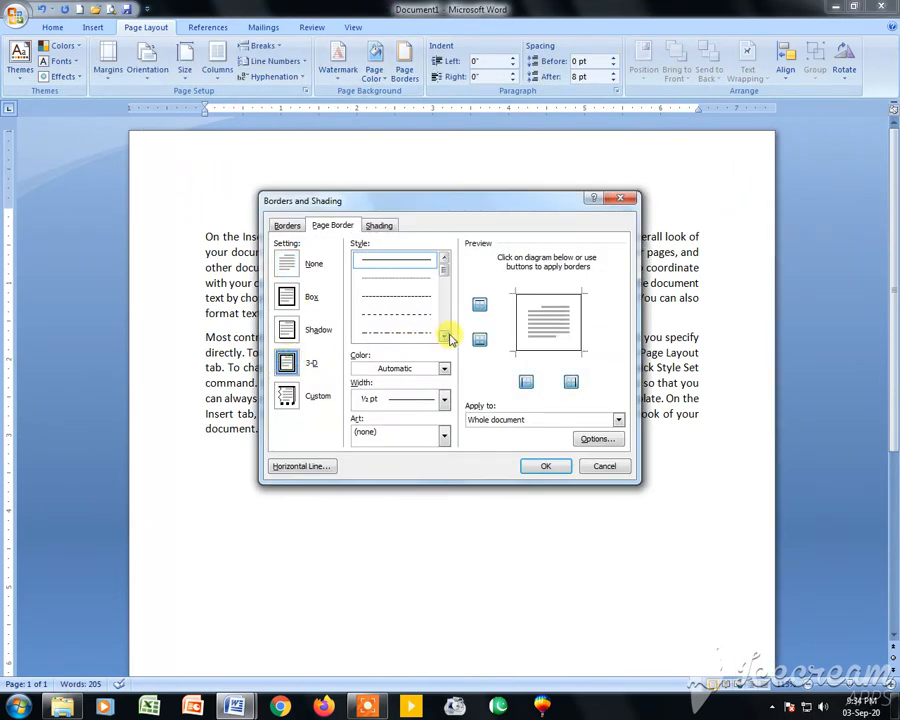
pyautogui.scroll(-3, 448, 334)
pyautogui.click(412, 334)
pyautogui.click(530, 464)
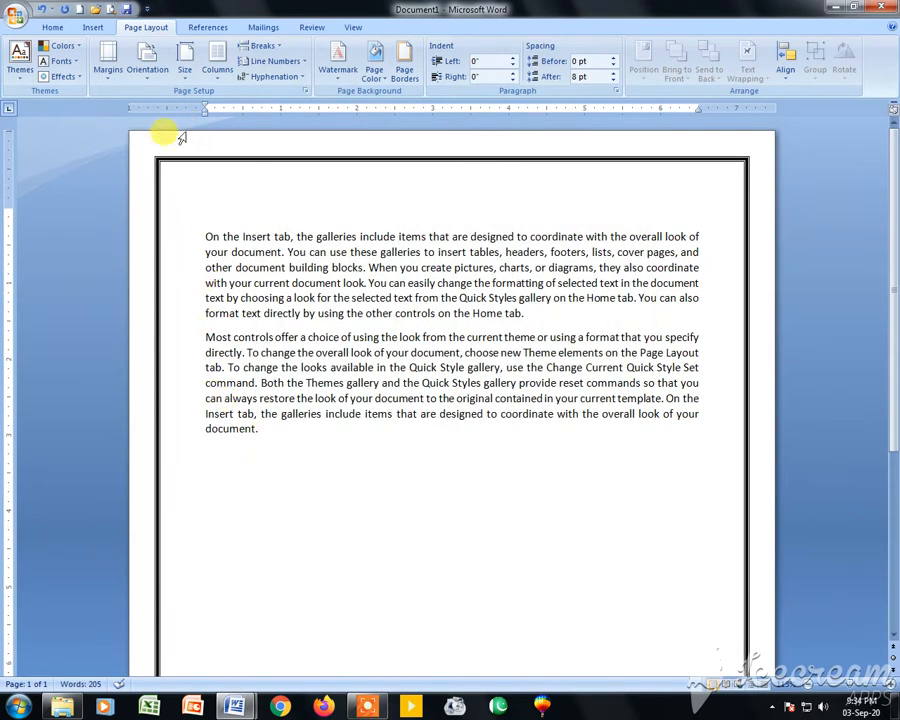
pyautogui.click(108, 66)
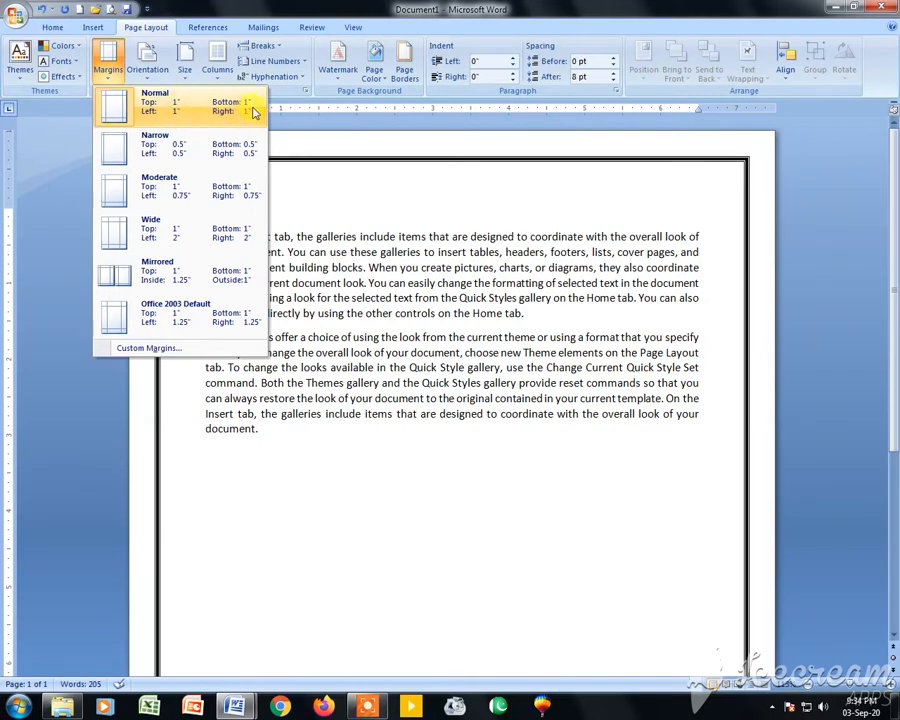
pyautogui.click(436, 283)
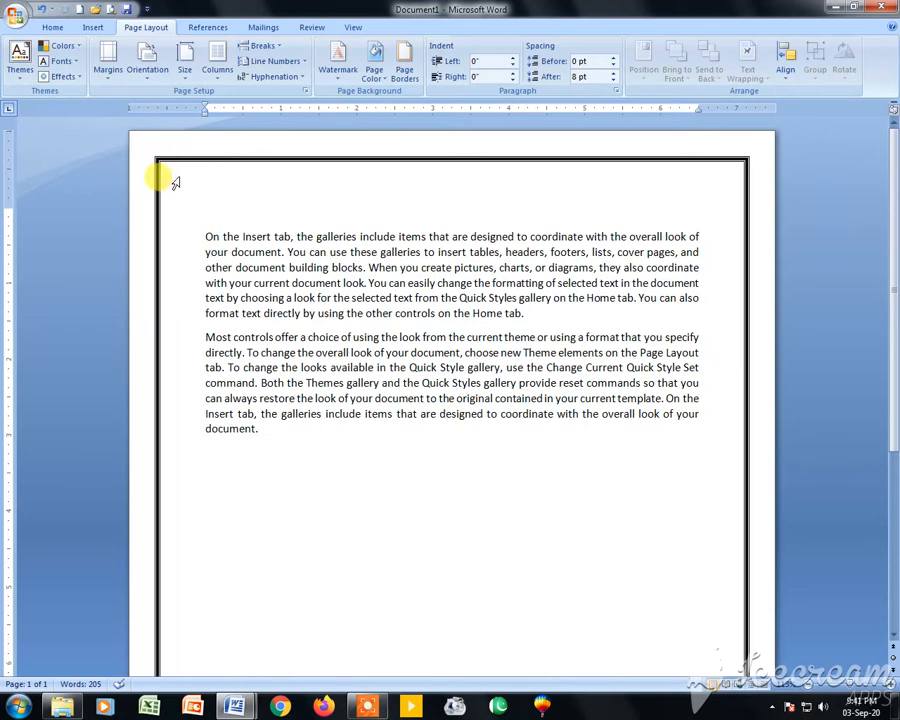
pyautogui.click(108, 60)
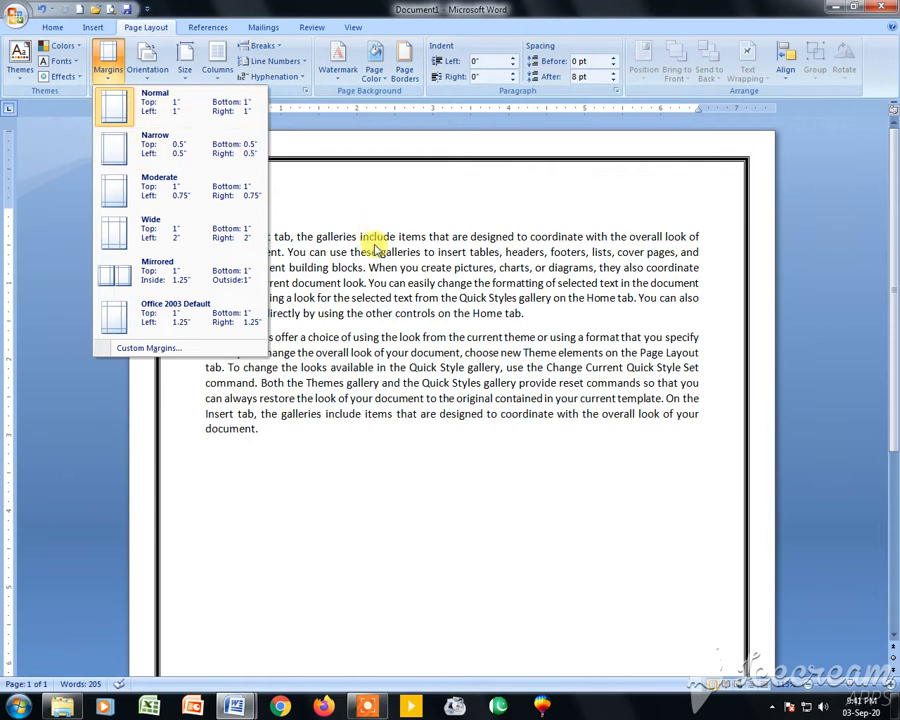
pyautogui.click(236, 202)
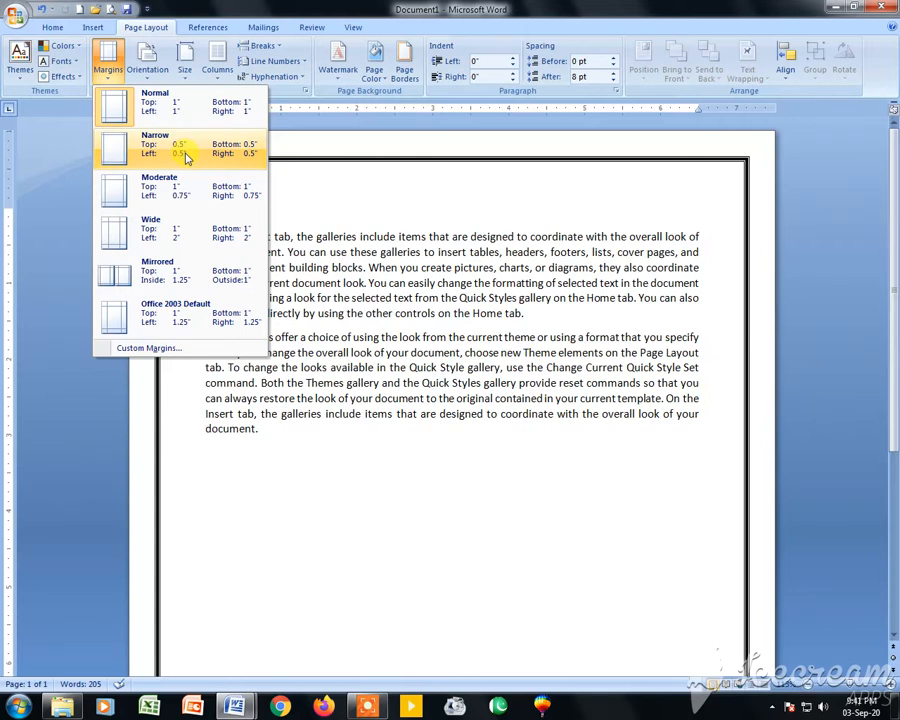
pyautogui.click(54, 27)
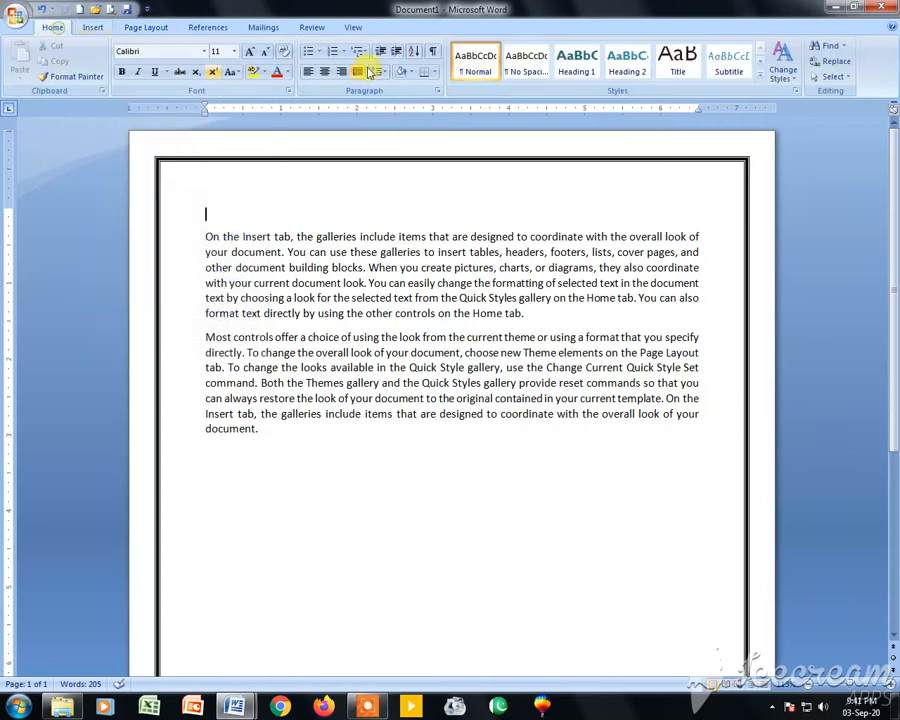
pyautogui.click(150, 27)
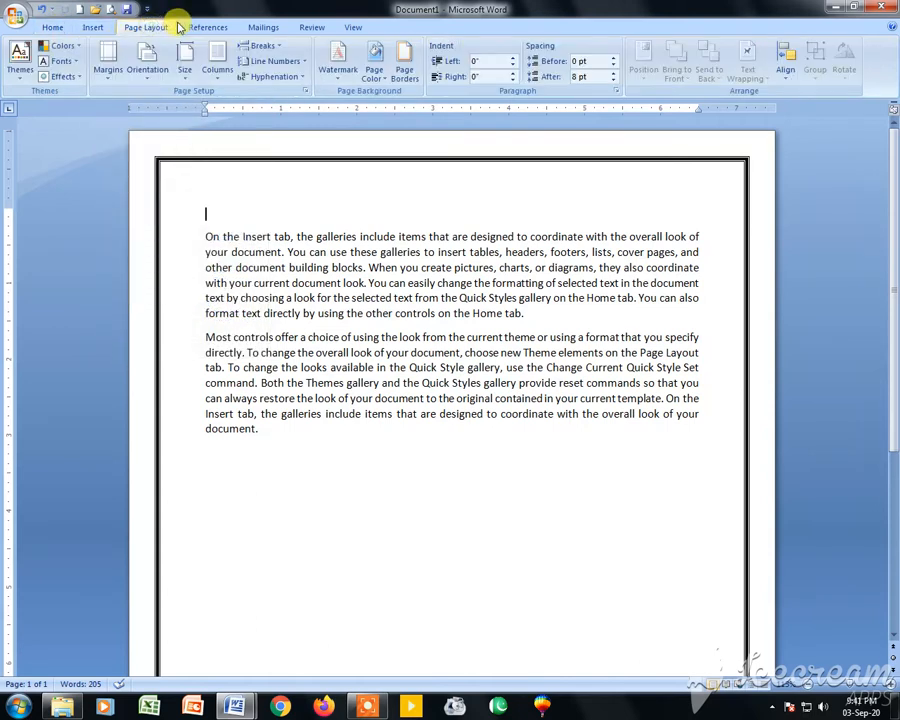
# - Set the page margins to the Narrow preset with 0.5" on every side
pyautogui.click(108, 62)
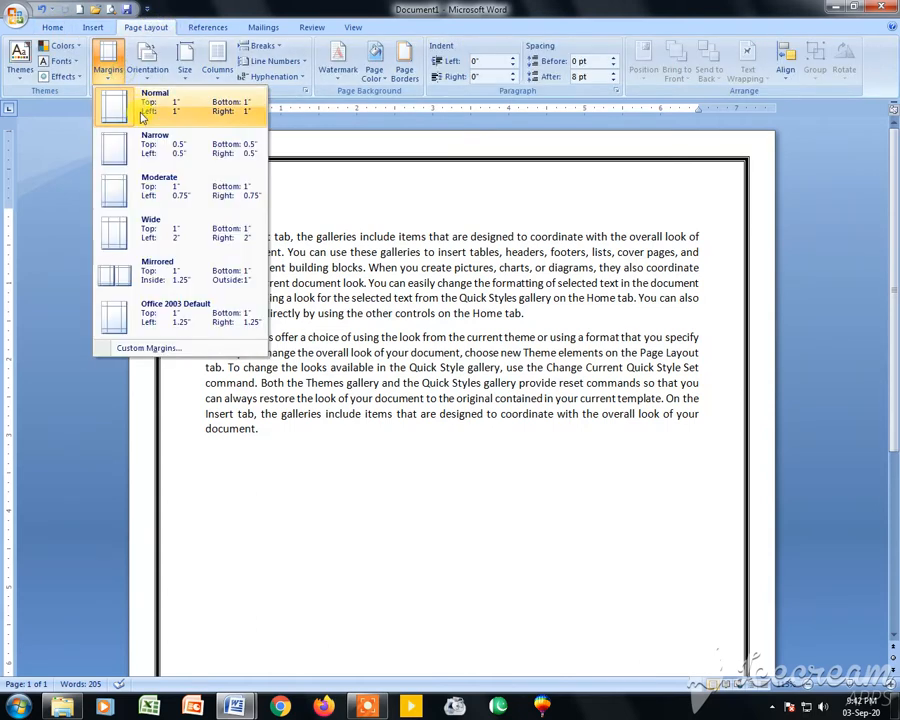
pyautogui.click(160, 150)
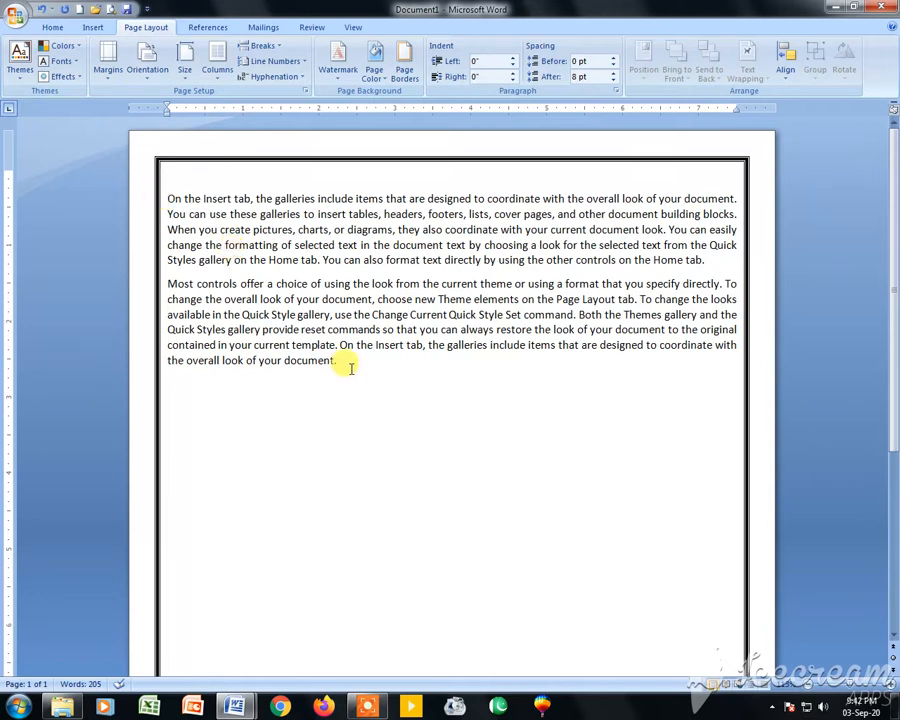
pyautogui.moveTo(345, 363); pyautogui.dragTo(172, 187)
pyautogui.click(280, 329)
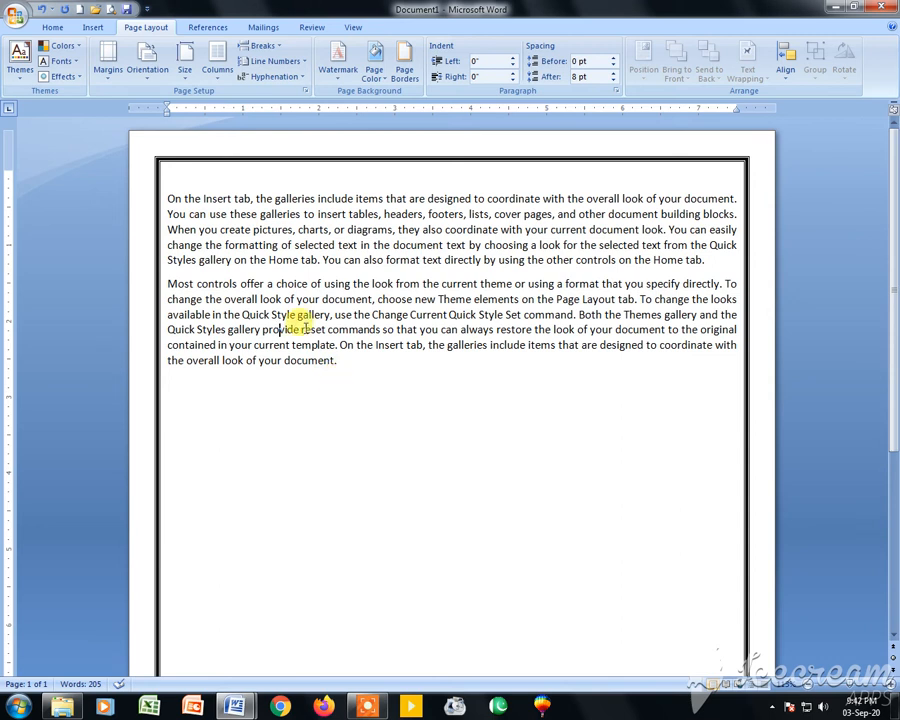
# - Remove the blank first line, generate more sample text below the existing paragraphs with =rand(11,11), and return to the document start
pyautogui.click(201, 175)
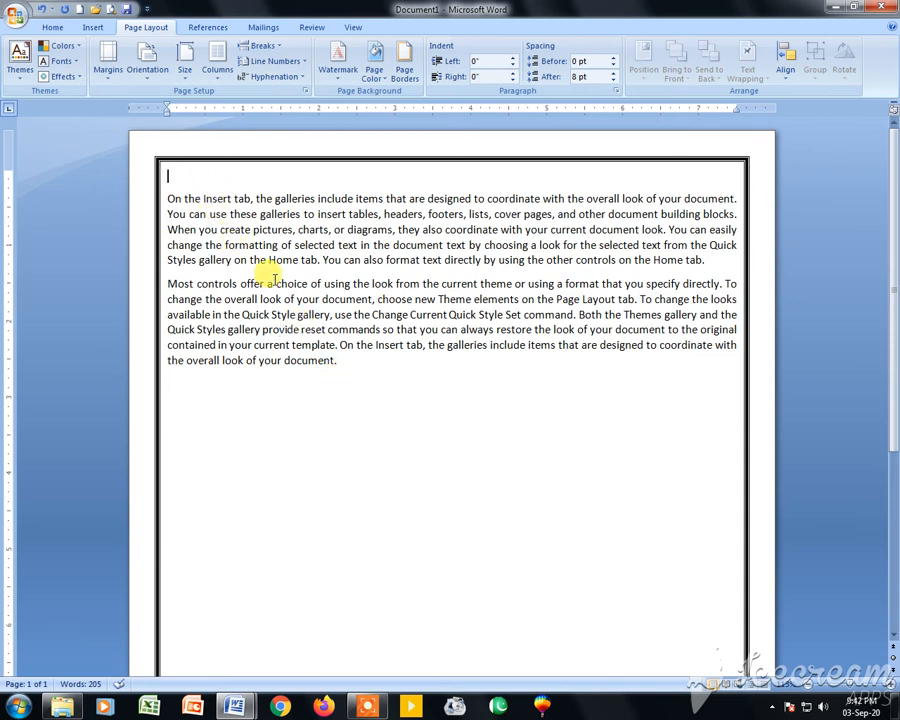
pyautogui.press('Delete')
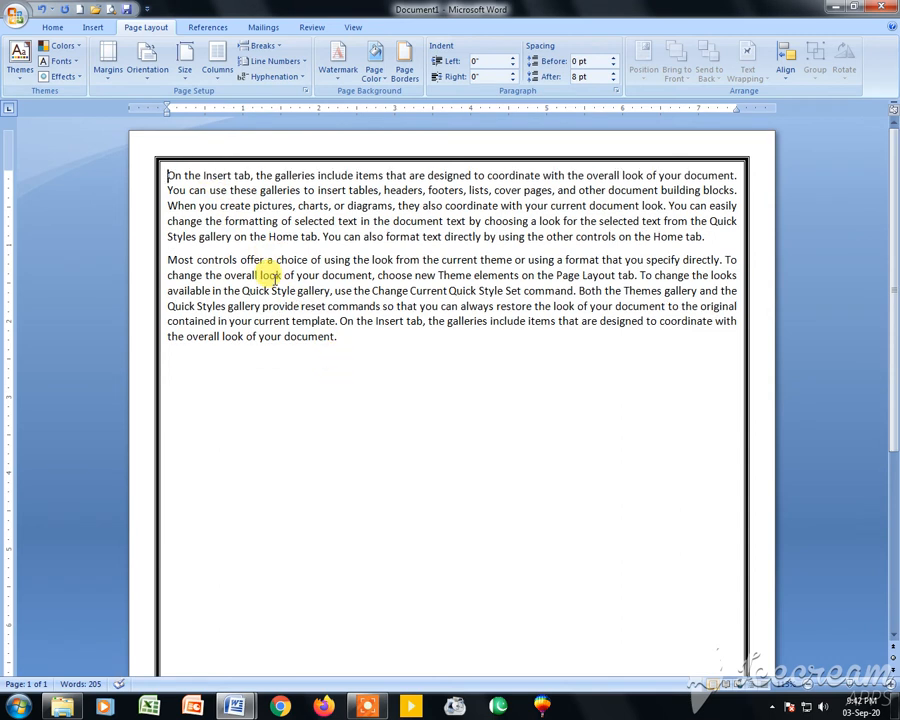
pyautogui.write('=rand')
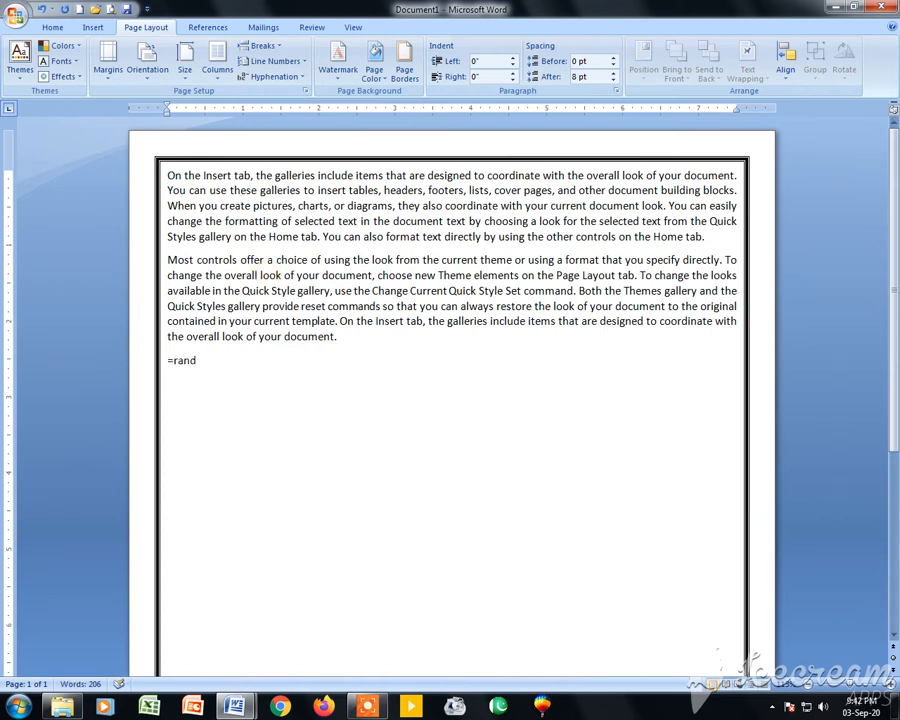
pyautogui.write('(11,11)')
pyautogui.press('Return')
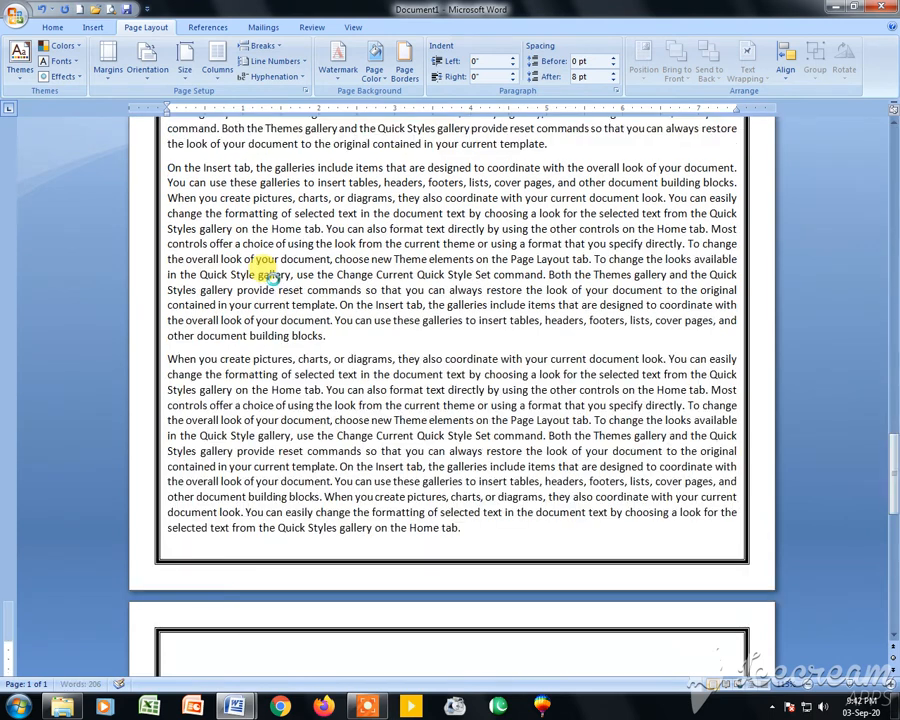
pyautogui.hotkey('ctrl', 'a')
pyautogui.hotkey('ctrl', 'Home')
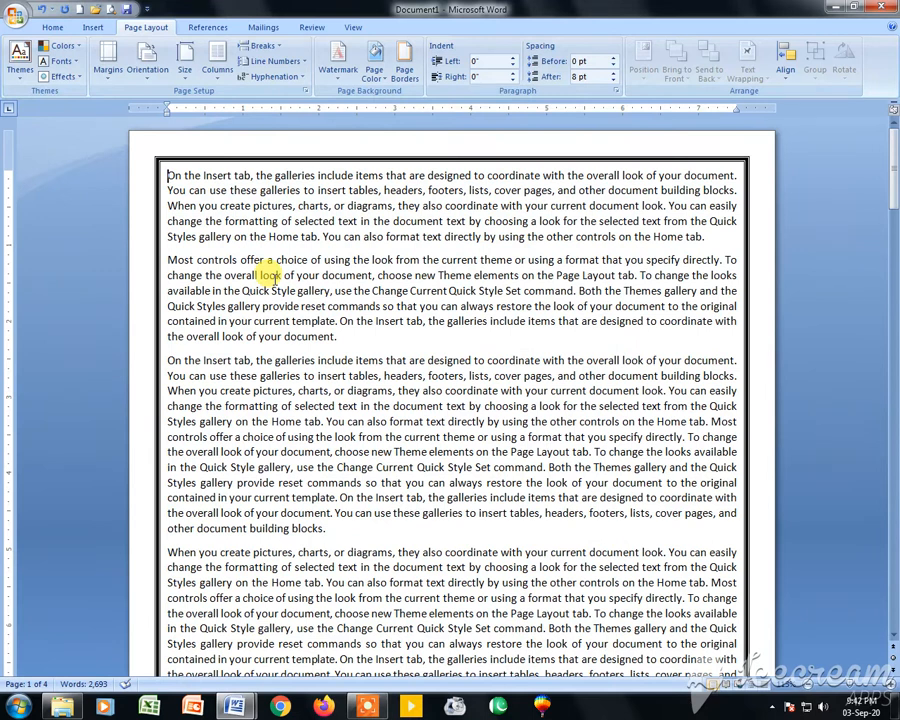
# - Set the page margins to the Normal preset with 1" on every side
pyautogui.click(108, 62)
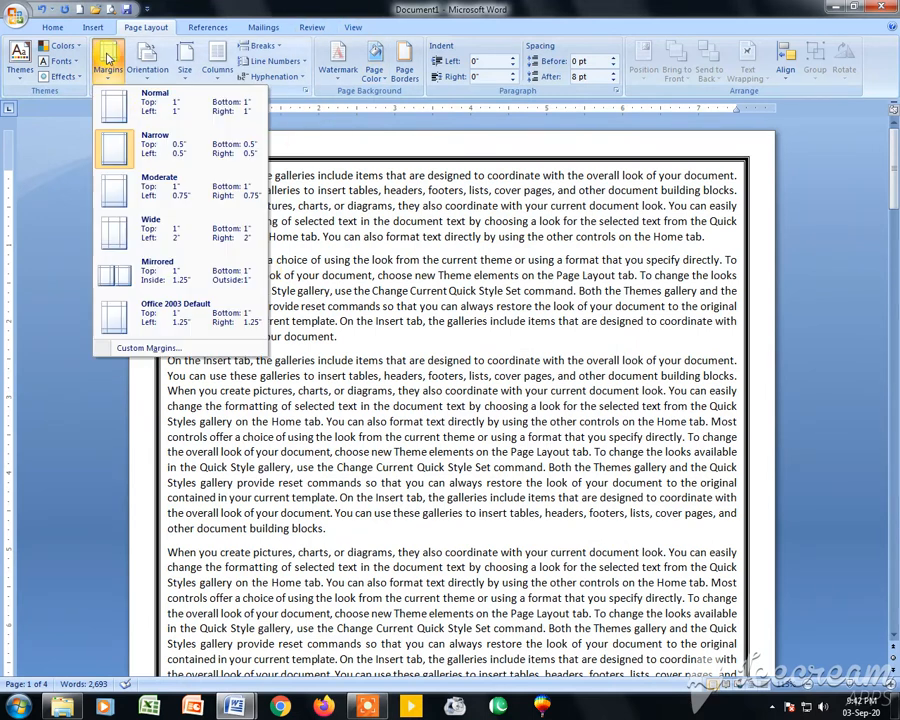
pyautogui.click(179, 163)
pyautogui.click(499, 190)
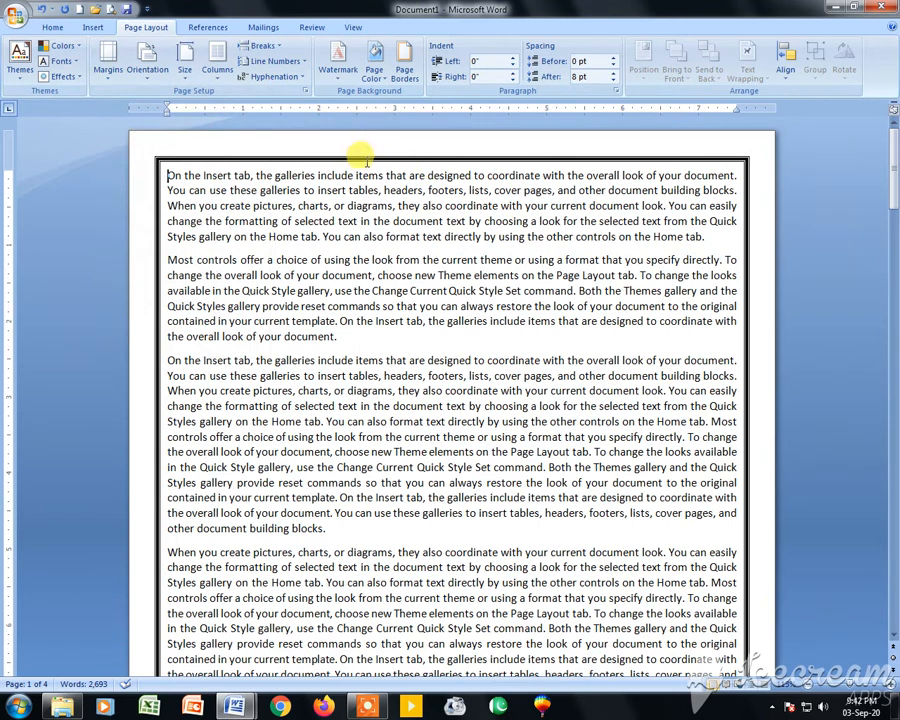
pyautogui.click(117, 72)
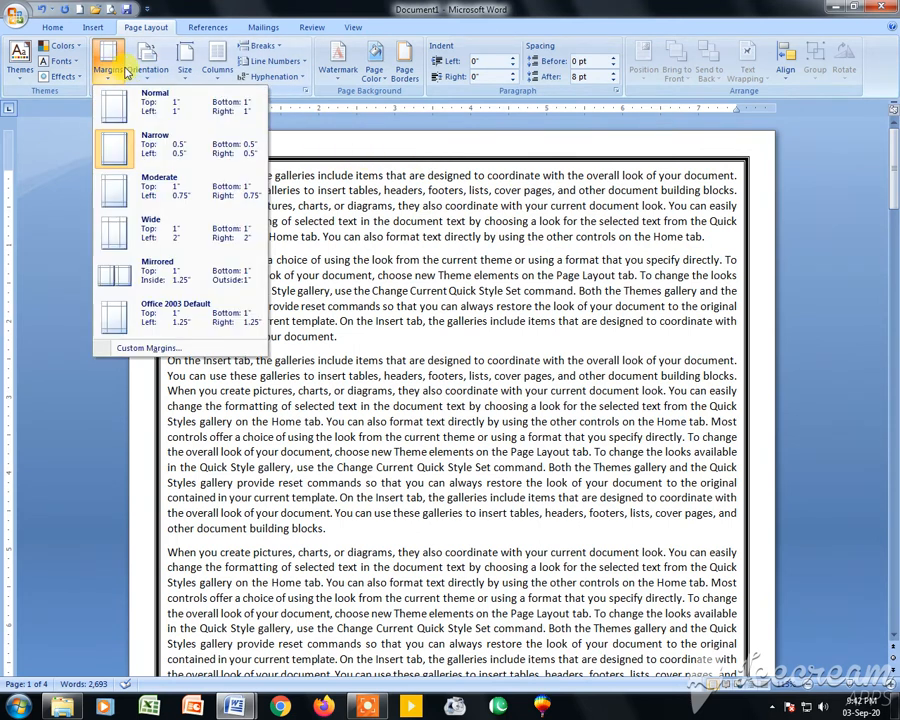
pyautogui.click(183, 118)
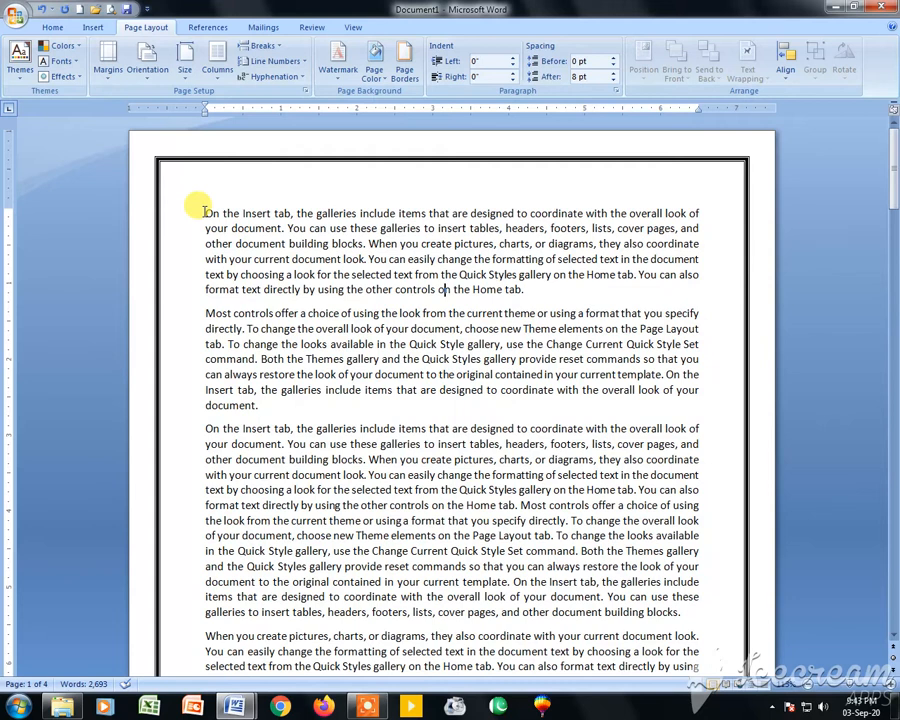
# - Apply the Narrow margin preset with 0.5" on every side, followed by the Moderate preset with 0.75" left and right
pyautogui.click(112, 70)
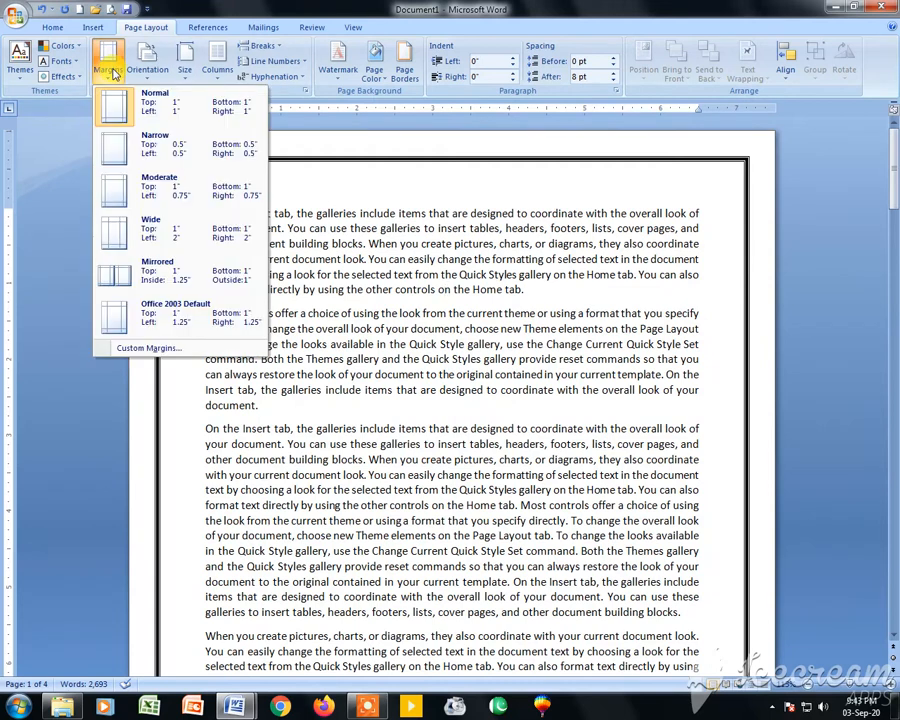
pyautogui.click(200, 147)
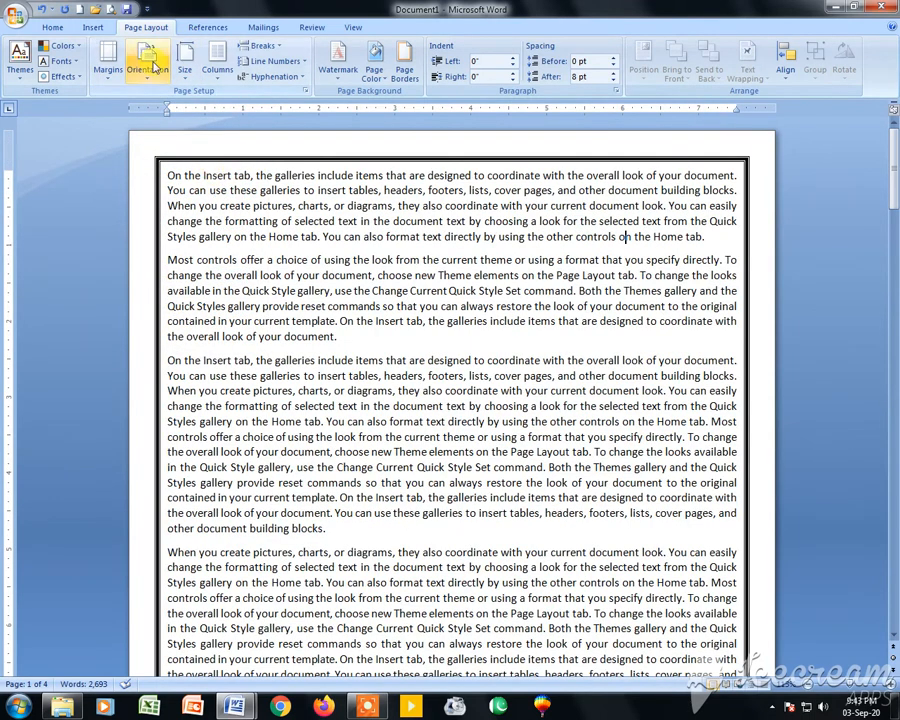
pyautogui.click(108, 62)
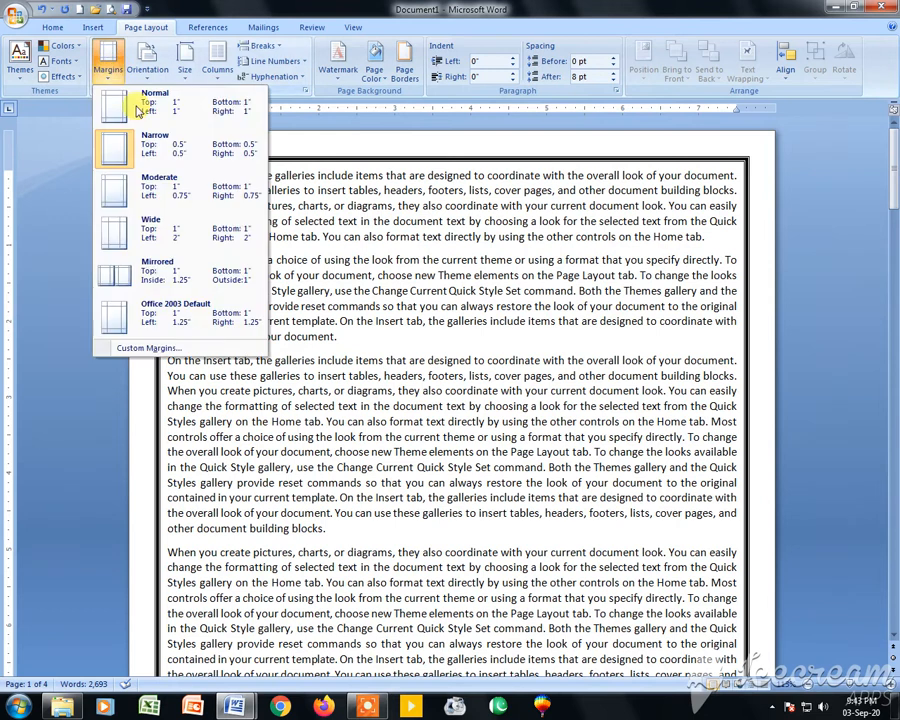
pyautogui.click(204, 183)
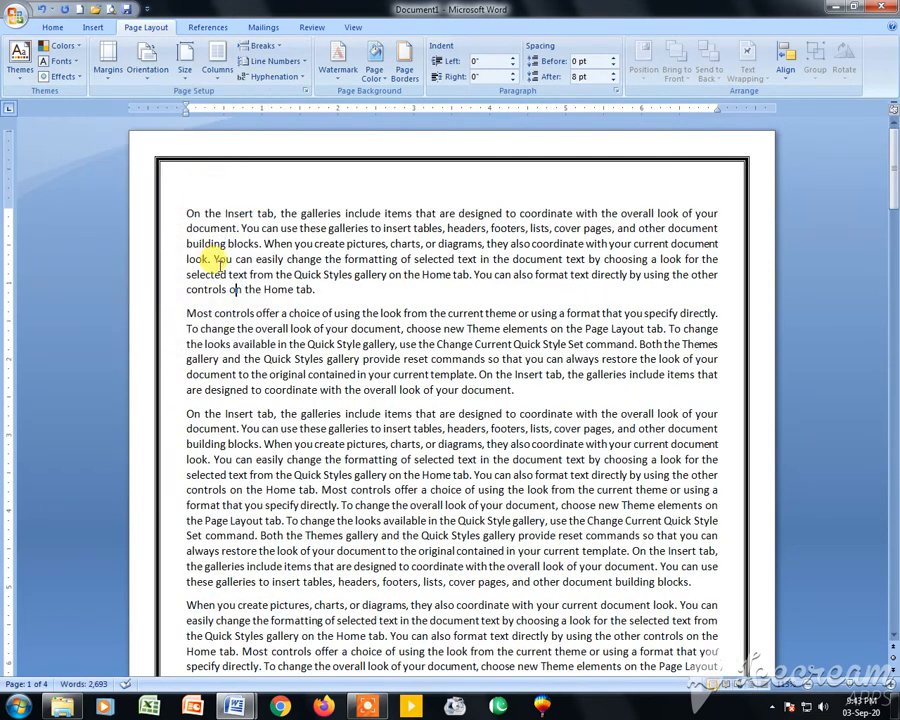
# - Apply the Wide margin preset with 2" left and right, and return the margins to the Normal preset
pyautogui.click(108, 62)
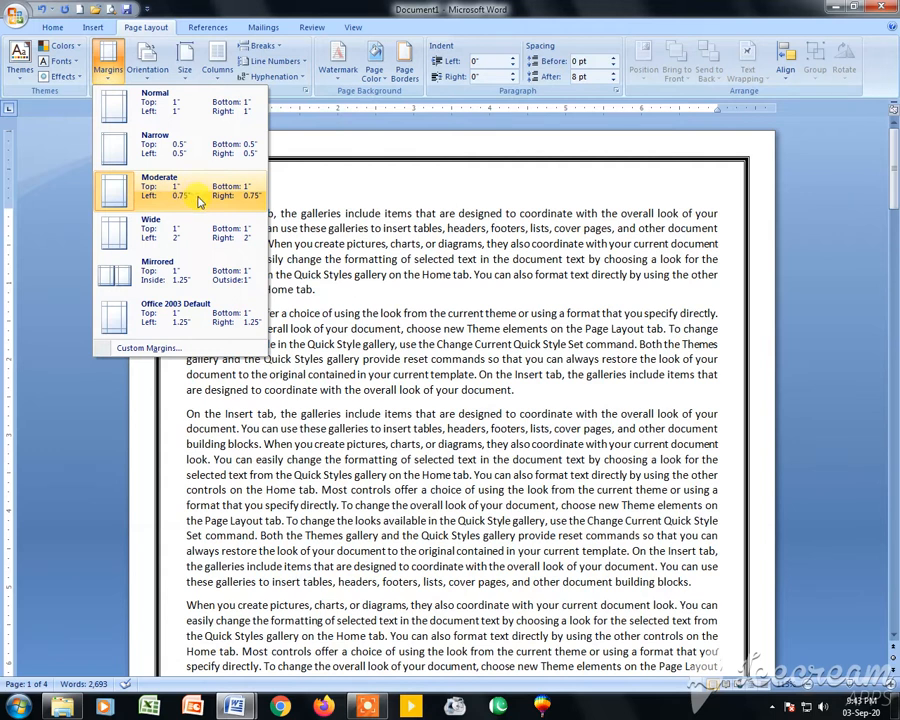
pyautogui.click(188, 243)
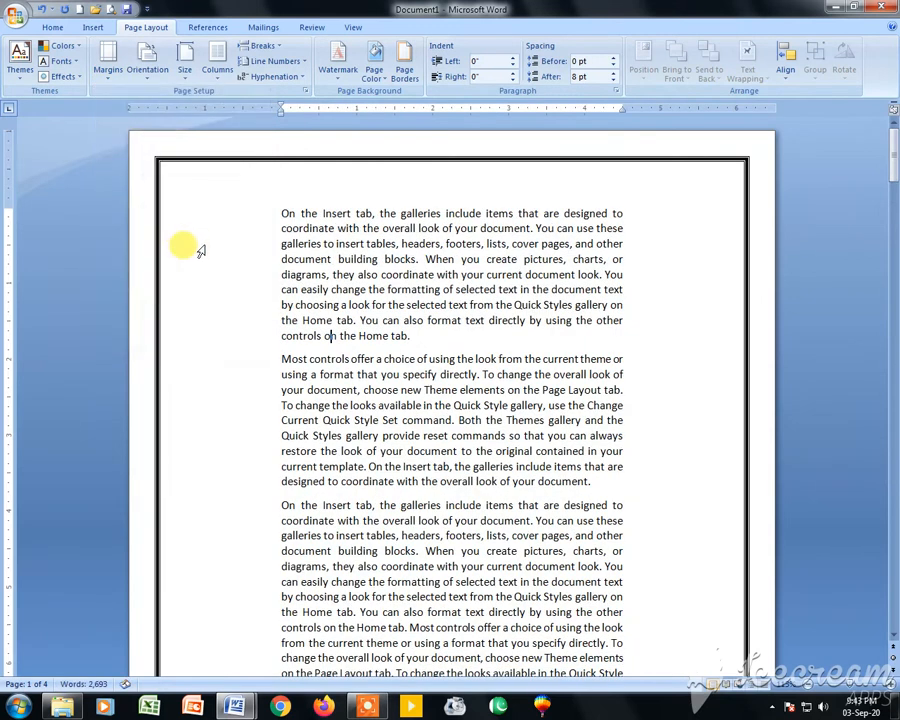
pyautogui.click(107, 70)
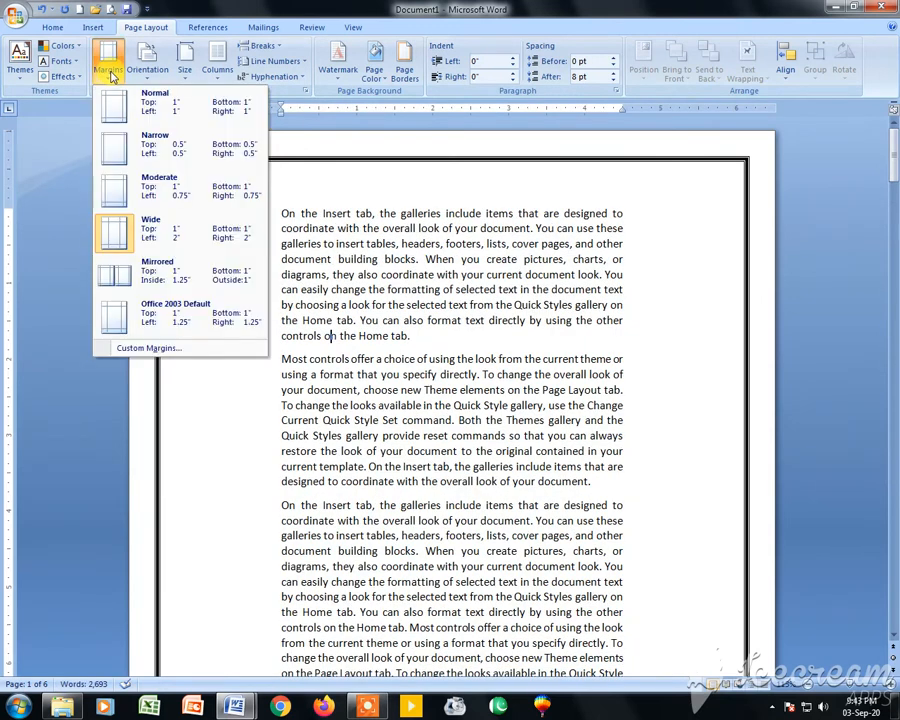
pyautogui.click(170, 116)
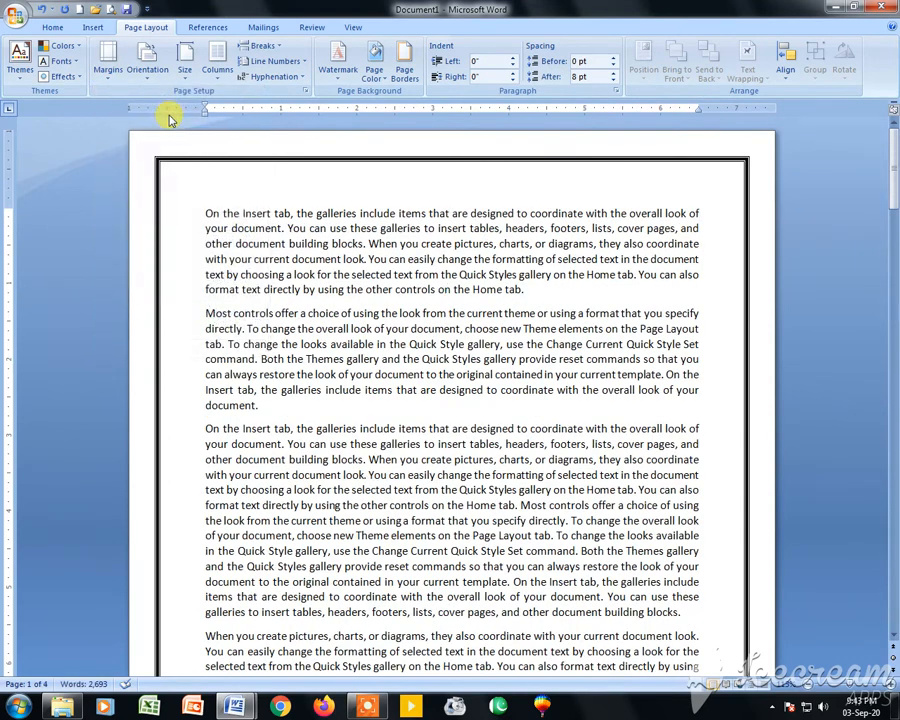
pyautogui.click(107, 60)
pyautogui.click(107, 60)
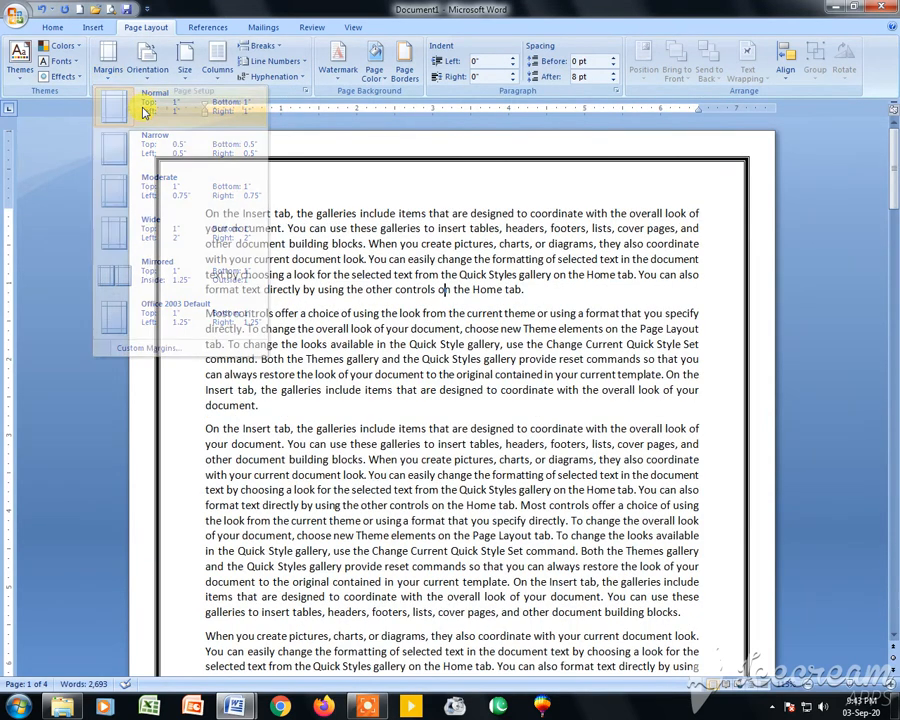
# - Change the page orientation of the document to Landscape
pyautogui.click(149, 79)
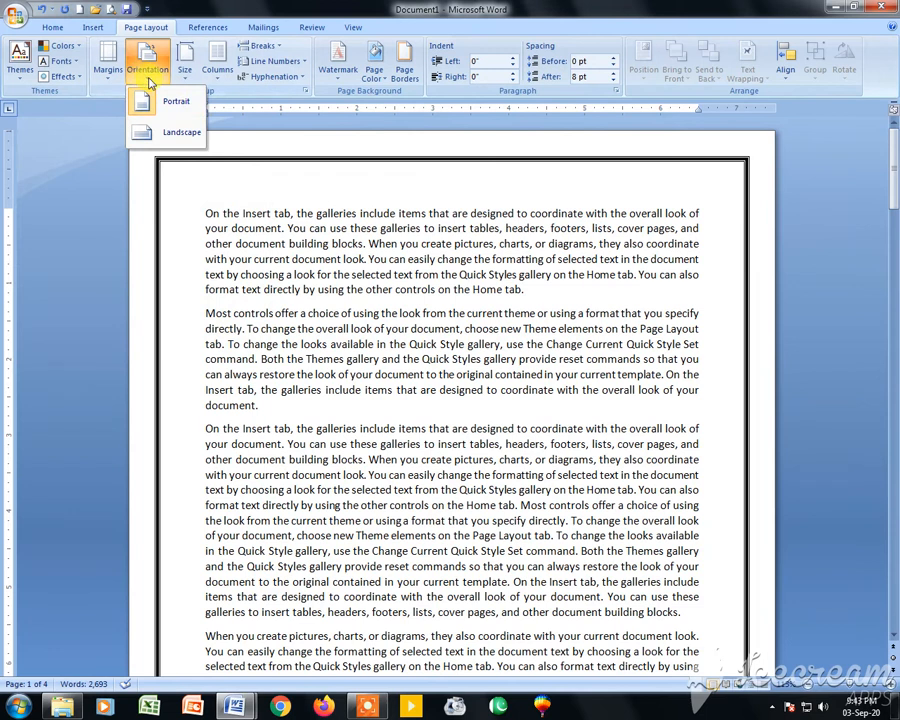
pyautogui.click(291, 233)
pyautogui.click(156, 76)
pyautogui.click(331, 254)
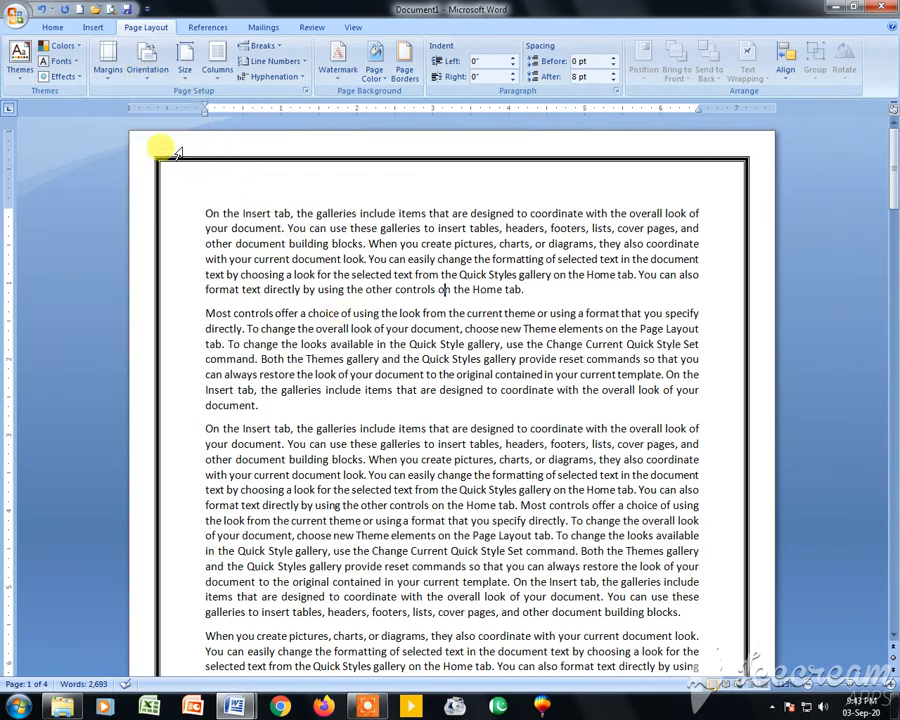
pyautogui.click(148, 60)
pyautogui.click(175, 127)
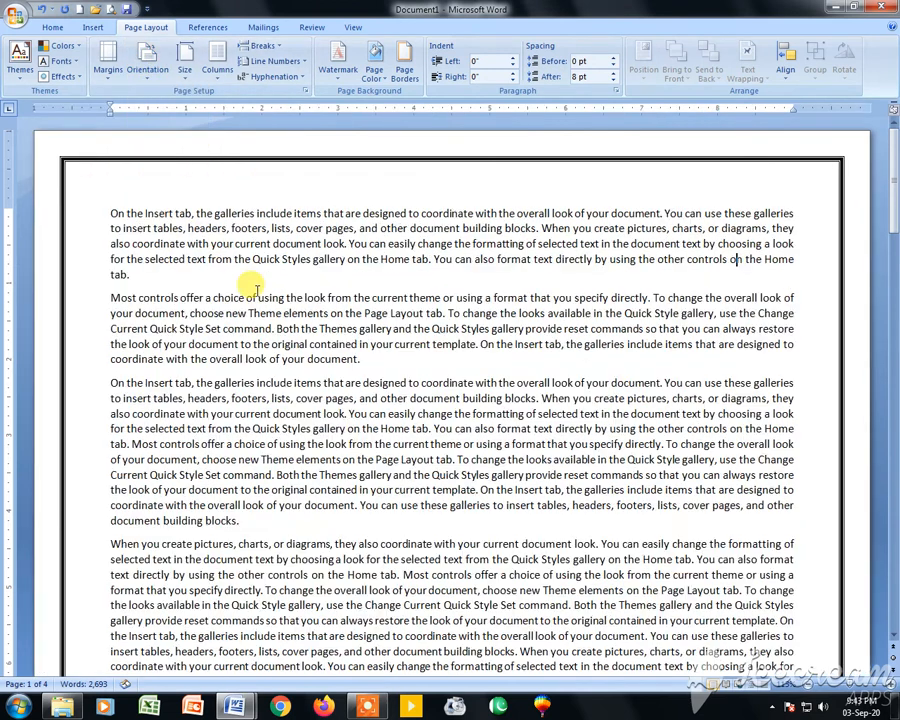
# - Display the landscape document two pages at a time and place the cursor in the second page's text
pyautogui.scroll(-3, 250, 286)
pyautogui.scroll(-1, 257, 288)
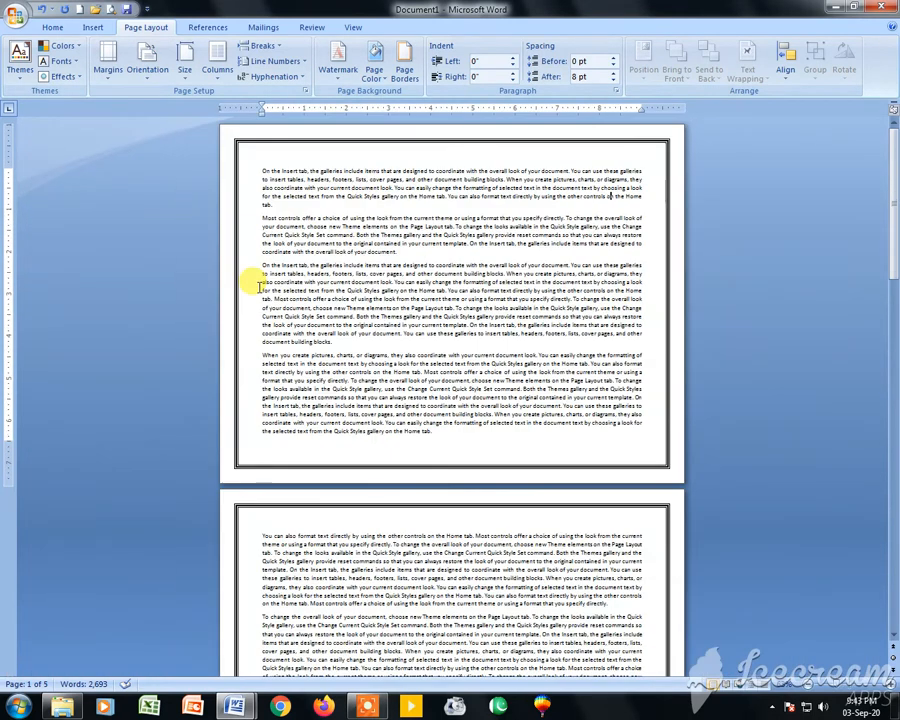
pyautogui.scroll(-1, 254, 289)
pyautogui.scroll(3, 254, 290)
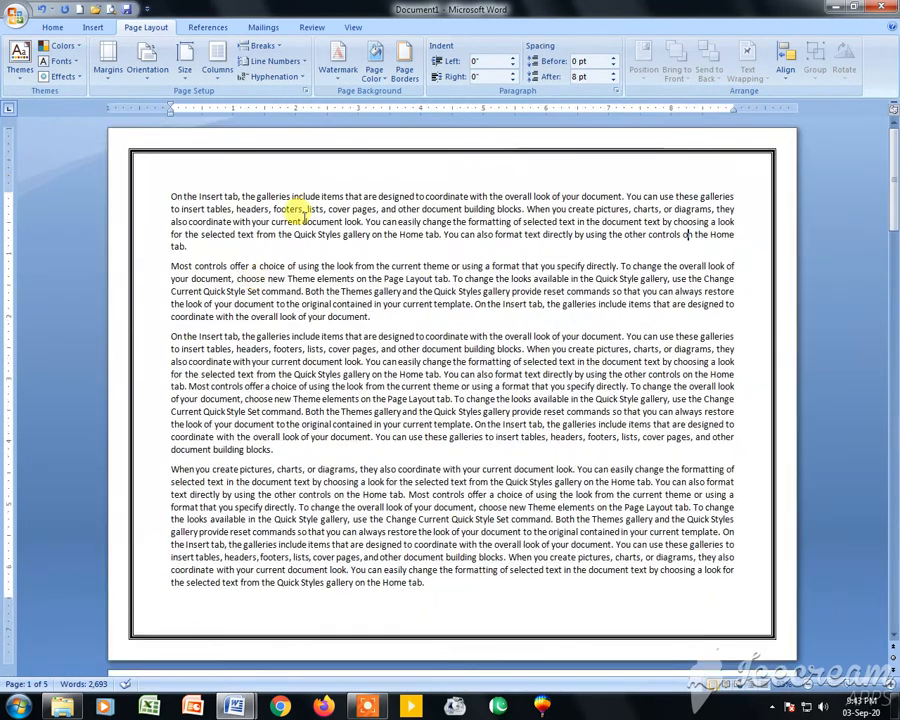
pyautogui.click(353, 27)
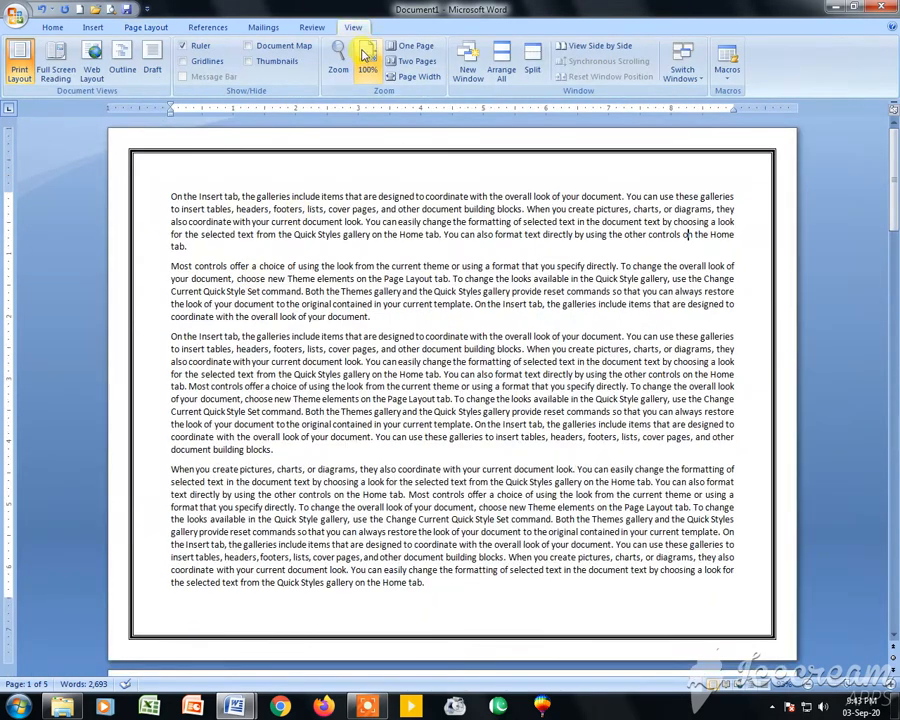
pyautogui.click(415, 61)
pyautogui.click(513, 253)
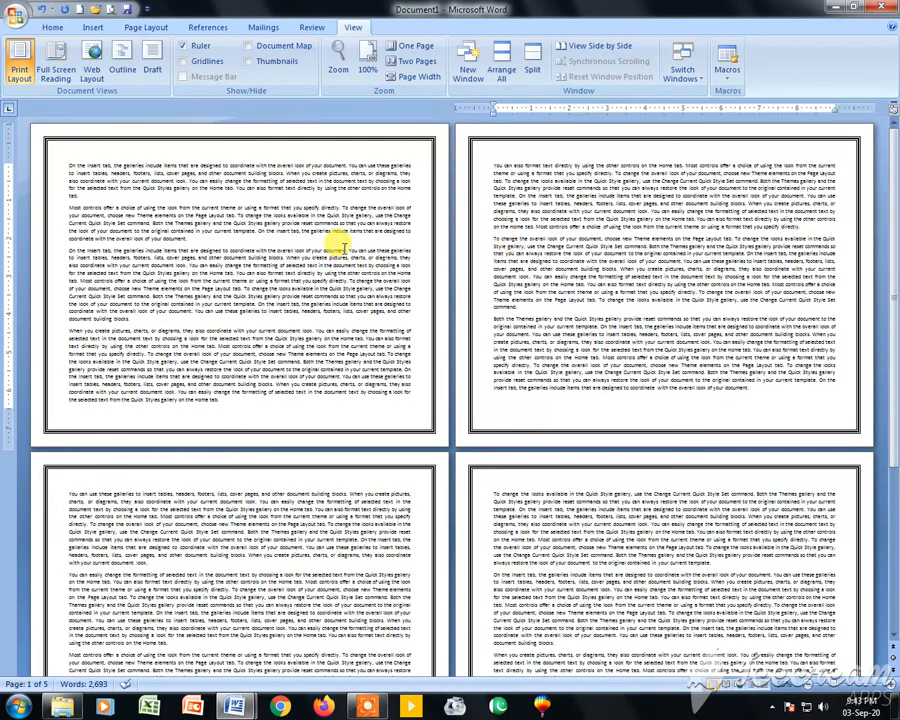
pyautogui.click(345, 250)
pyautogui.click(530, 255)
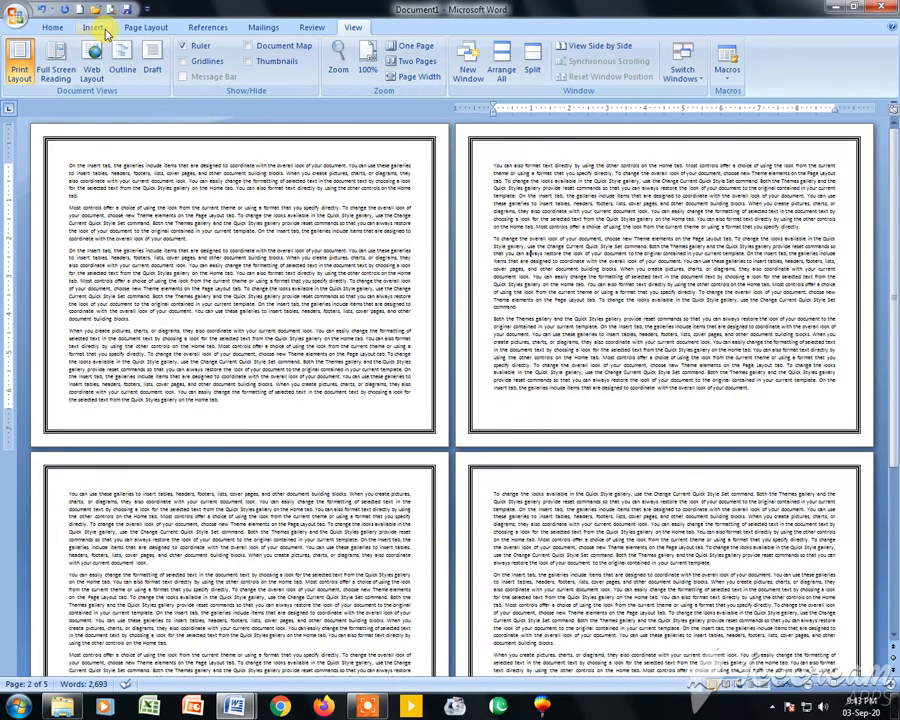
# - Keep the Landscape orientation and set the paper size to A4
pyautogui.click(146, 27)
pyautogui.click(160, 68)
pyautogui.click(160, 132)
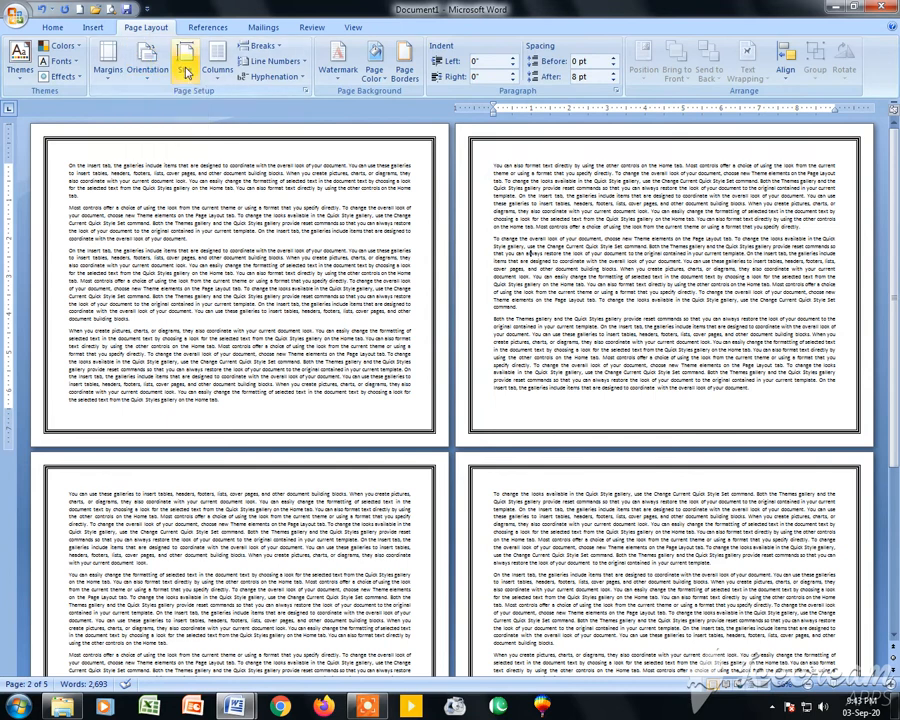
pyautogui.click(185, 62)
pyautogui.click(230, 285)
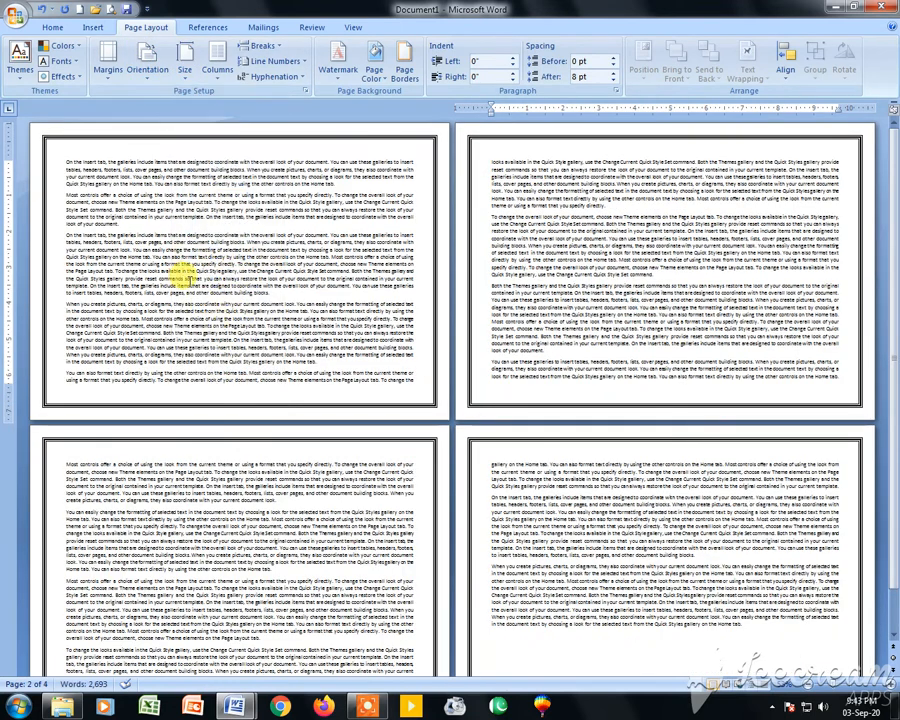
# - Switch the page orientation to Portrait and back to Landscape
pyautogui.click(143, 64)
pyautogui.click(160, 98)
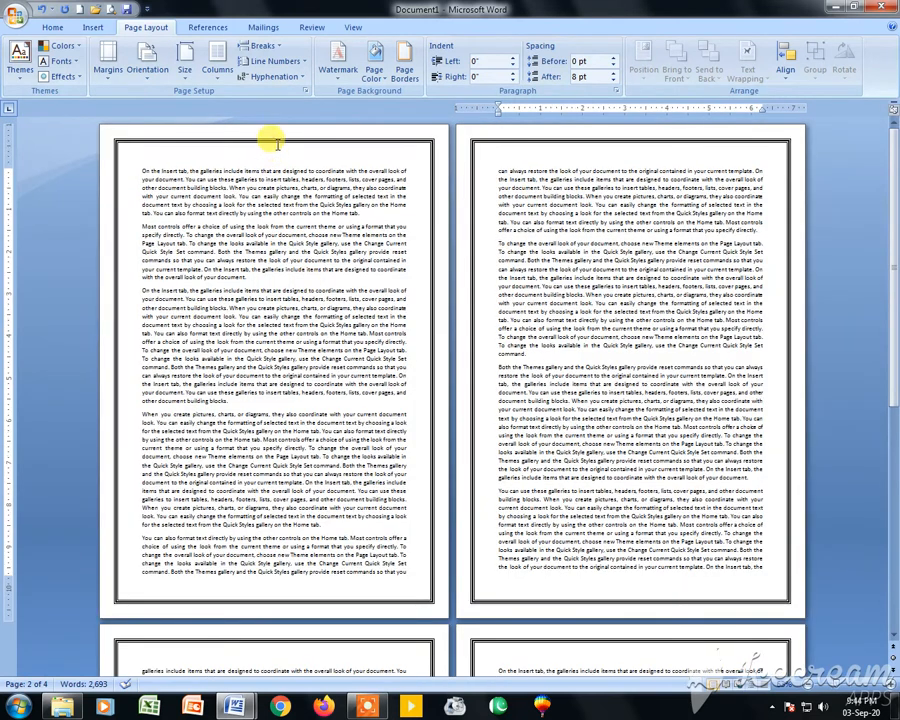
pyautogui.click(147, 64)
pyautogui.click(172, 140)
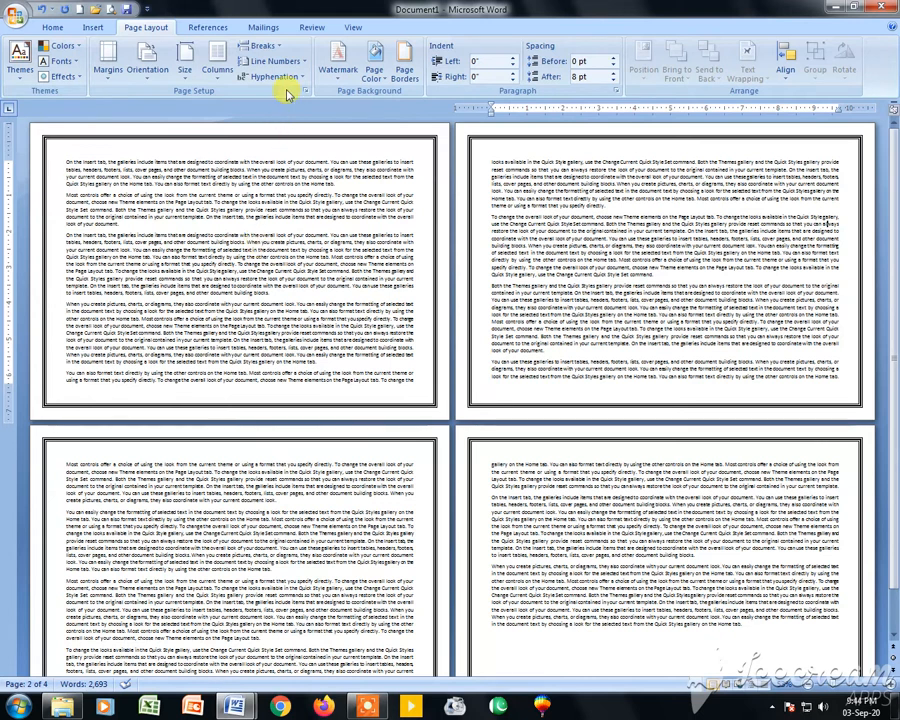
# - Try the Letter paper size, 8.5" x 11", from the preset sizes
pyautogui.click(185, 62)
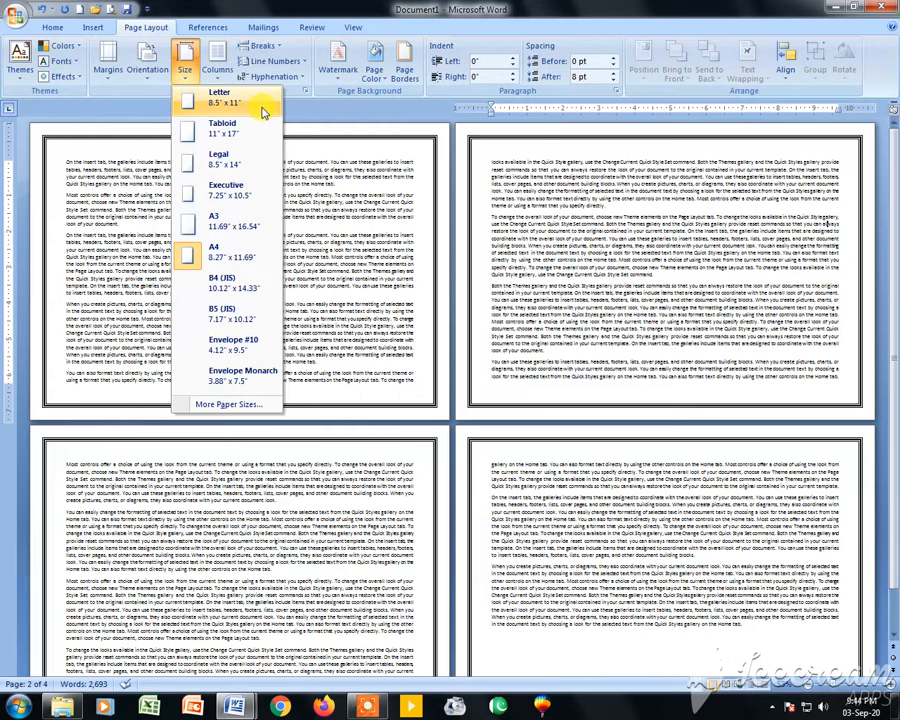
pyautogui.click(263, 112)
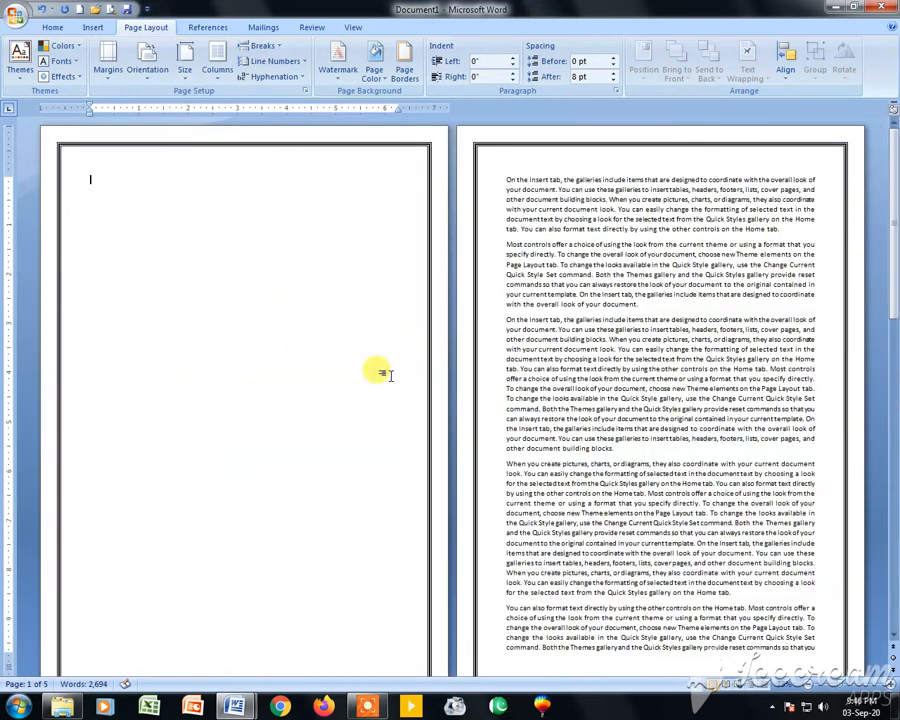
# - Push the first paragraph to the top of page 2 with blank lines instead of a page break
pyautogui.press('Return')
pyautogui.press('Return')
pyautogui.press('Return')
pyautogui.press('Return')
pyautogui.press('Return')
pyautogui.press('Return')
pyautogui.press('Return')
pyautogui.press('Return')
pyautogui.press('Return')
pyautogui.press('Return')
pyautogui.press('Return')
pyautogui.press('Return')
pyautogui.press('Return')
pyautogui.press('Return')
pyautogui.press('Return')
pyautogui.press('Return')
pyautogui.press('Return')
pyautogui.press('Return')
pyautogui.press('Return')
pyautogui.press('Return')
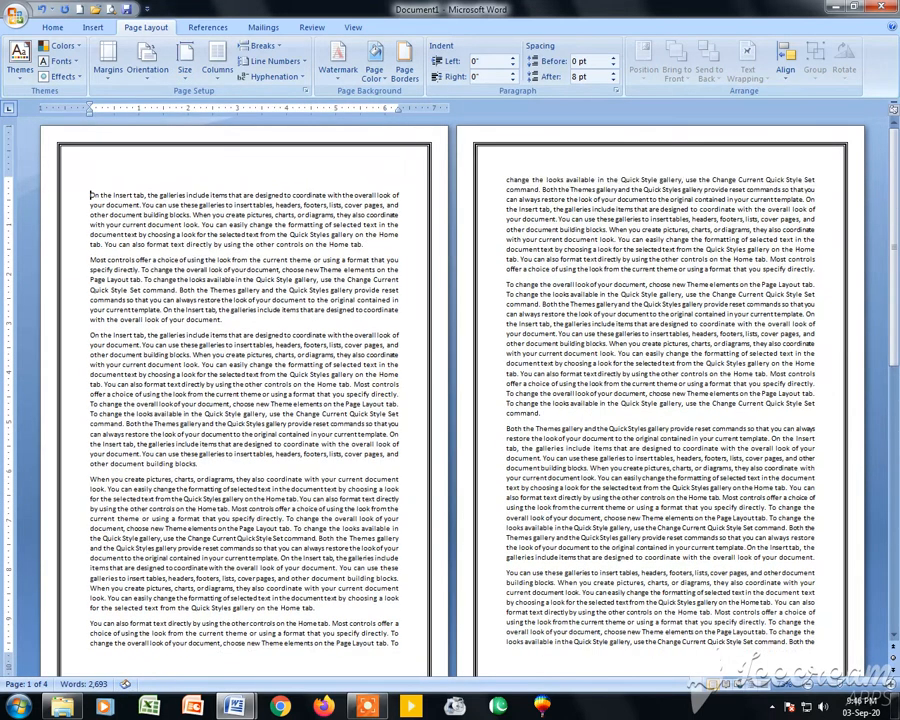
pyautogui.press('Return')
pyautogui.press('Return')
pyautogui.press('Return')
pyautogui.press('Return')
pyautogui.press('Return')
pyautogui.press('Return')
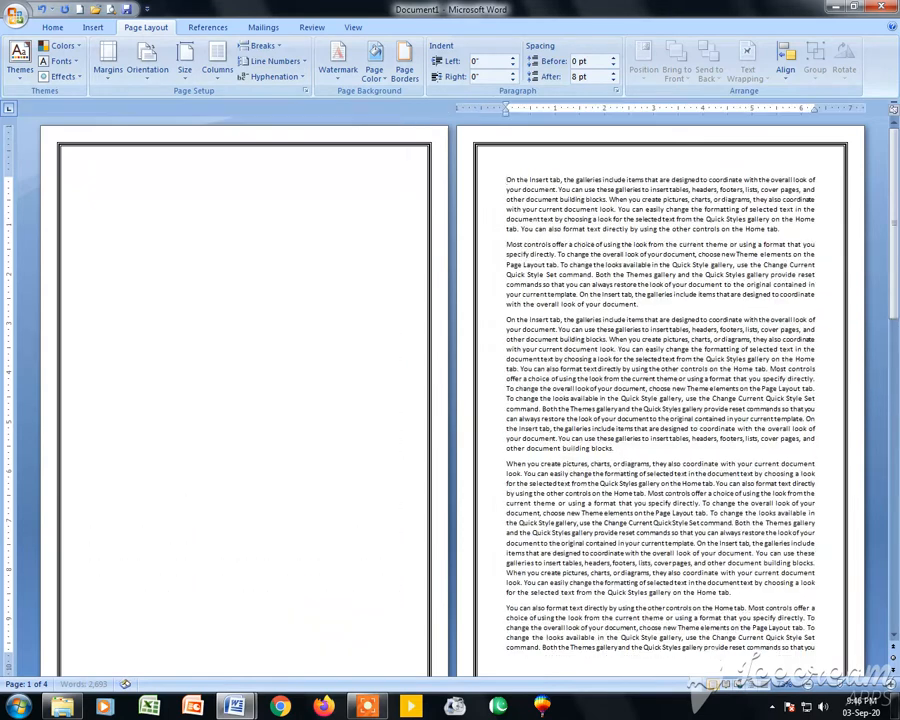
# - Enter the short filler lines Sda, Fdsa, Dsa, Fdsaf, Sdf and As at the start of the blank first page
pyautogui.hotkey('ctrl', 'Home')
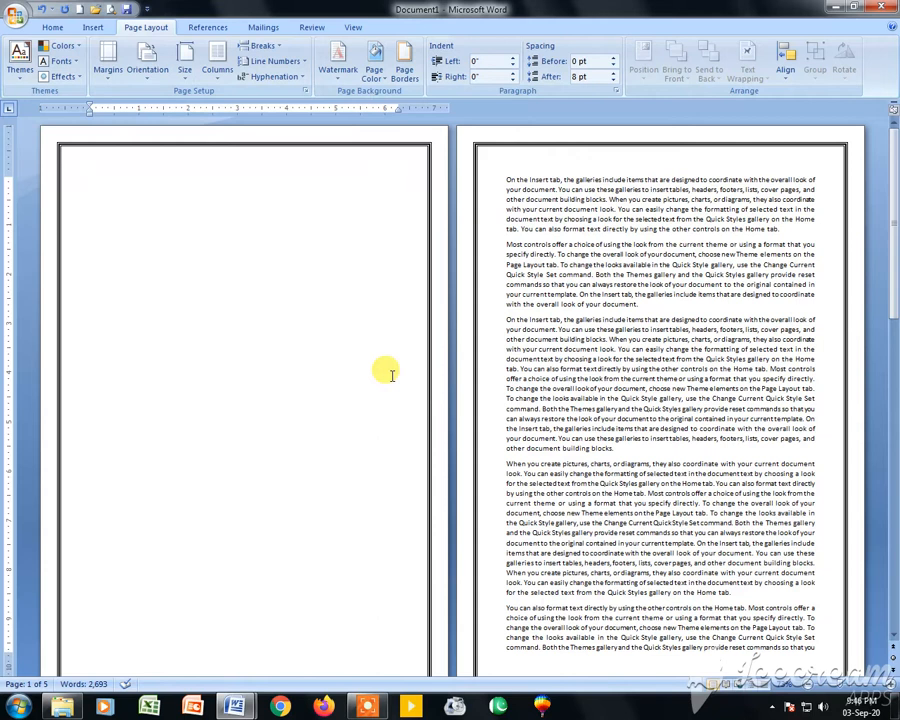
pyautogui.write('sda')
pyautogui.press('Return')
pyautogui.write('fdsa')
pyautogui.press('Return')
pyautogui.write('dsa')
pyautogui.press('Return')
pyautogui.write('fdsaf')
pyautogui.press('Return')
pyautogui.write('sdf')
pyautogui.press('Return')
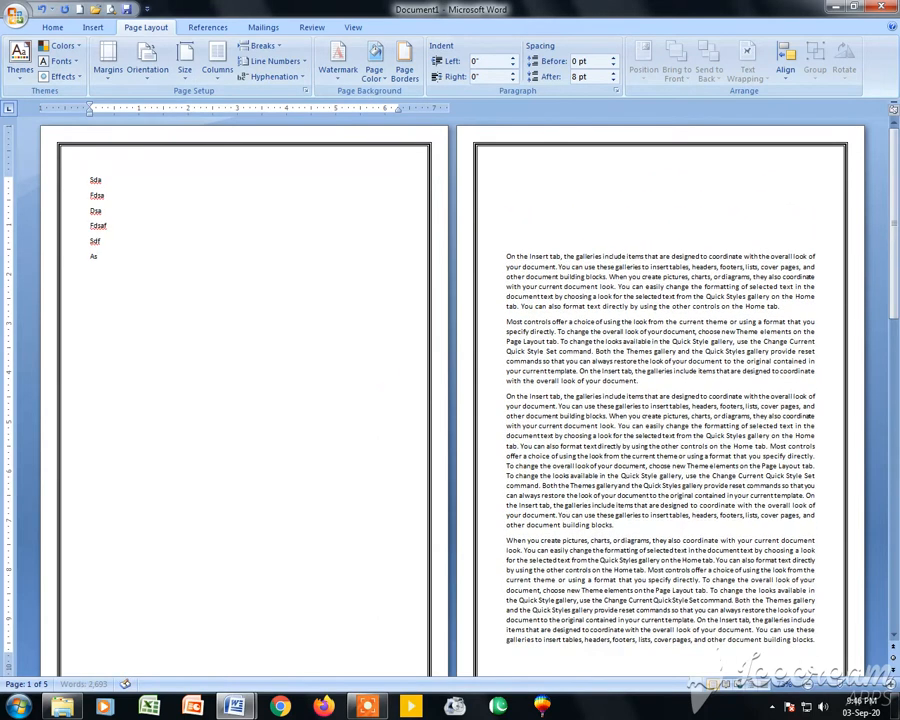
pyautogui.write('as')
# - Delete the filler lines and all blank lines above the first paragraph
pyautogui.hotkey('ctrl', 'shift', 'Home')
pyautogui.press('Delete')
pyautogui.press('Delete')
pyautogui.press('Delete')
pyautogui.press('Delete')
pyautogui.press('Delete')
pyautogui.press('Delete')
pyautogui.press('Delete')
pyautogui.press('Delete')
pyautogui.press('Delete')
pyautogui.press('Delete')
pyautogui.press('Delete')
pyautogui.press('Delete')
pyautogui.press('Delete')
pyautogui.press('Delete')
pyautogui.press('Delete')
pyautogui.press('Delete')
pyautogui.press('Delete')
pyautogui.press('Delete')
pyautogui.press('Delete')
pyautogui.press('Delete')
pyautogui.press('Delete')
pyautogui.press('Delete')
pyautogui.press('Delete')
pyautogui.press('Delete')
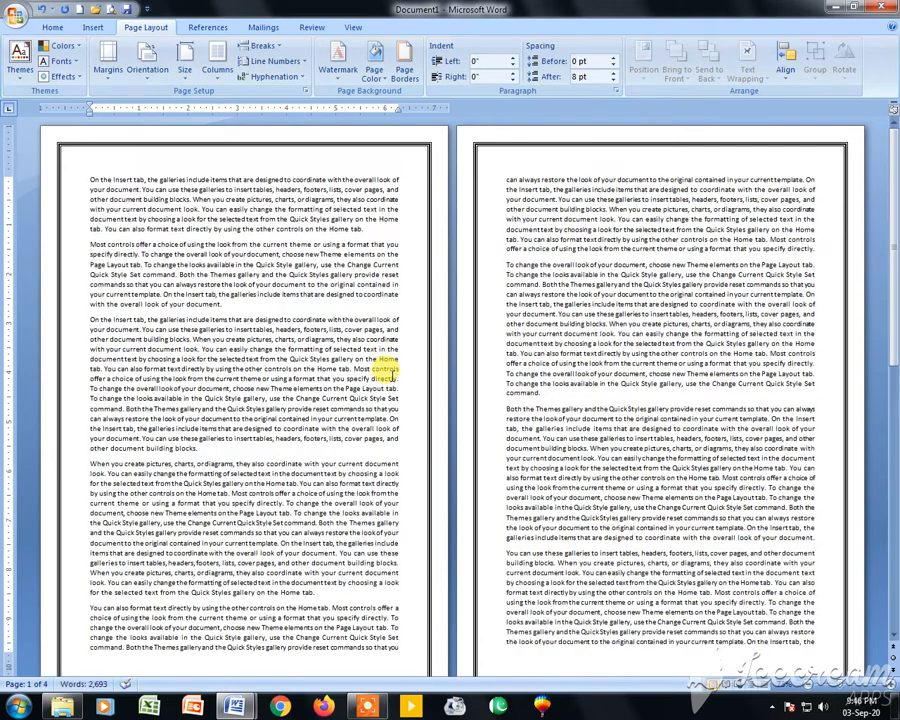
# - Insert a page break before the first paragraph, remove it, and insert it again as a Page break
pyautogui.hotkey('ctrl', 'Return')
pyautogui.press('BackSpace')
pyautogui.click(262, 46)
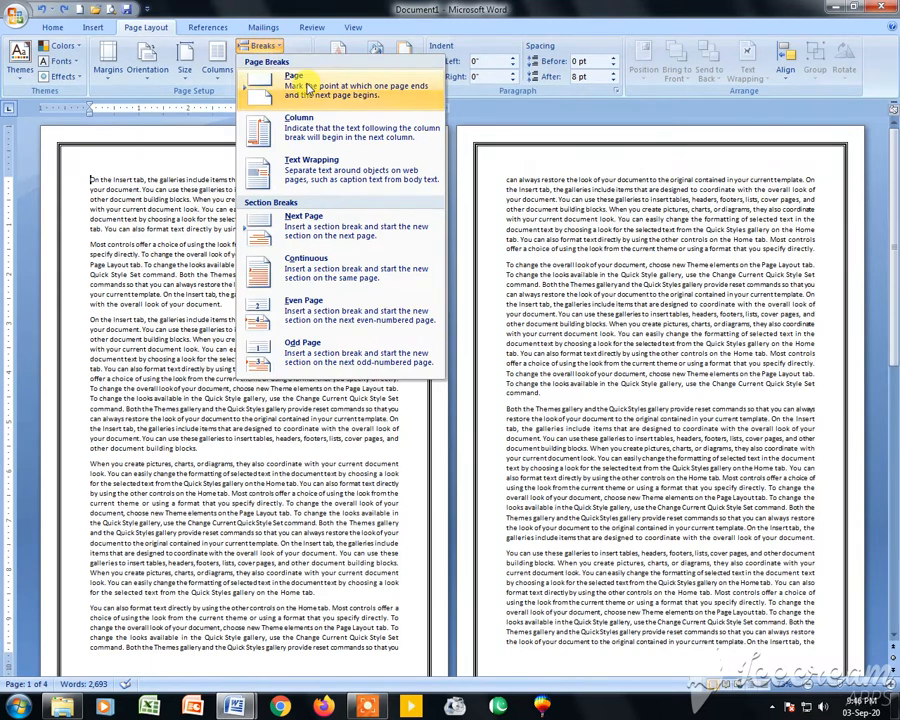
pyautogui.click(290, 82)
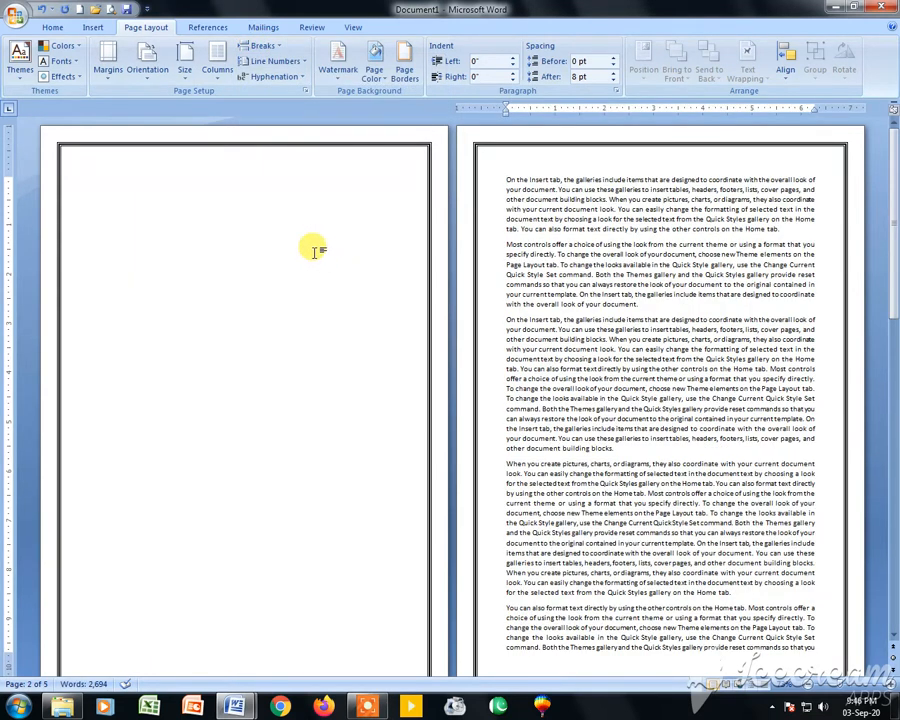
# - Fill the blank first page before the page break with short filler lines from Sdfsda and Sda to Dsaf
pyautogui.click(200, 216)
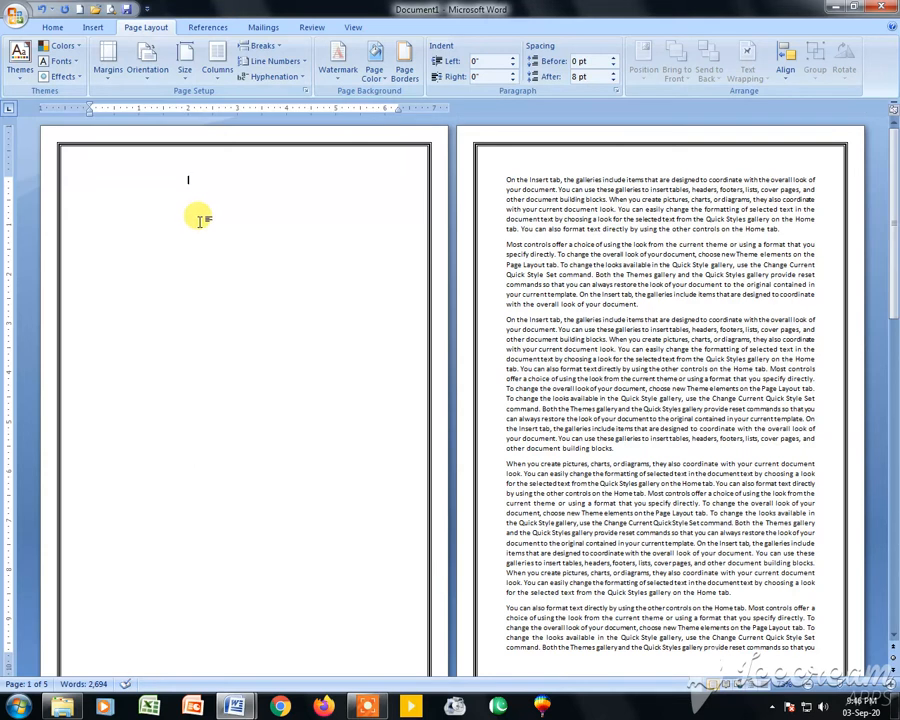
pyautogui.press('BackSpace')
pyautogui.write('Sdfsda')
pyautogui.press('Return')
pyautogui.write('Sda')
pyautogui.press('Return')
pyautogui.write('fsda')
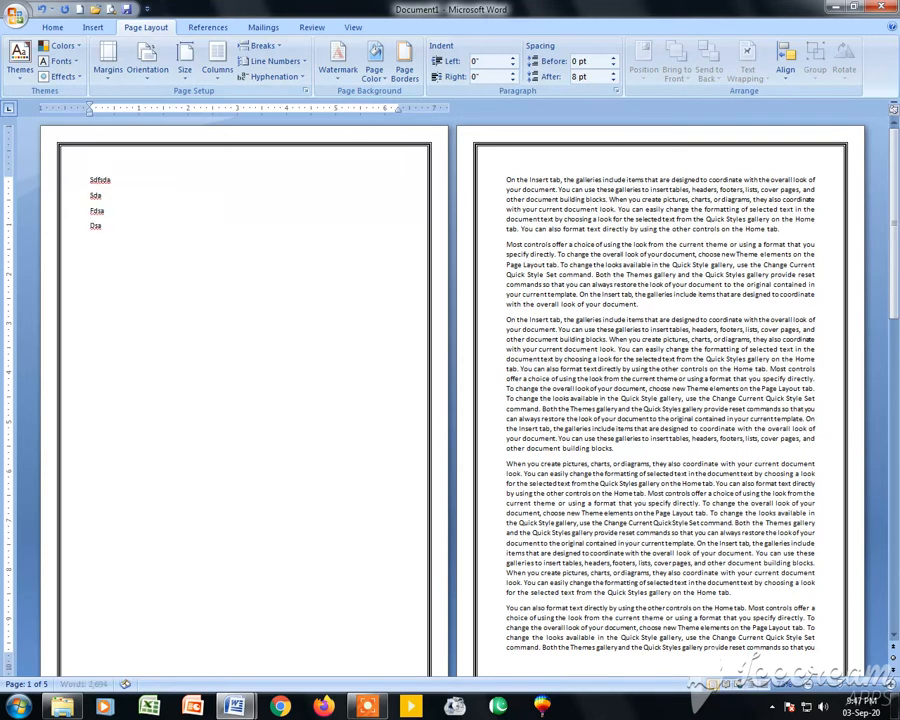
pyautogui.write(' Sda Fdsa Dsa Dsaf Sad Sad F Dsaf Sd Dsaf Sad  Sdaf Sda F Dsa As F Dsaf')
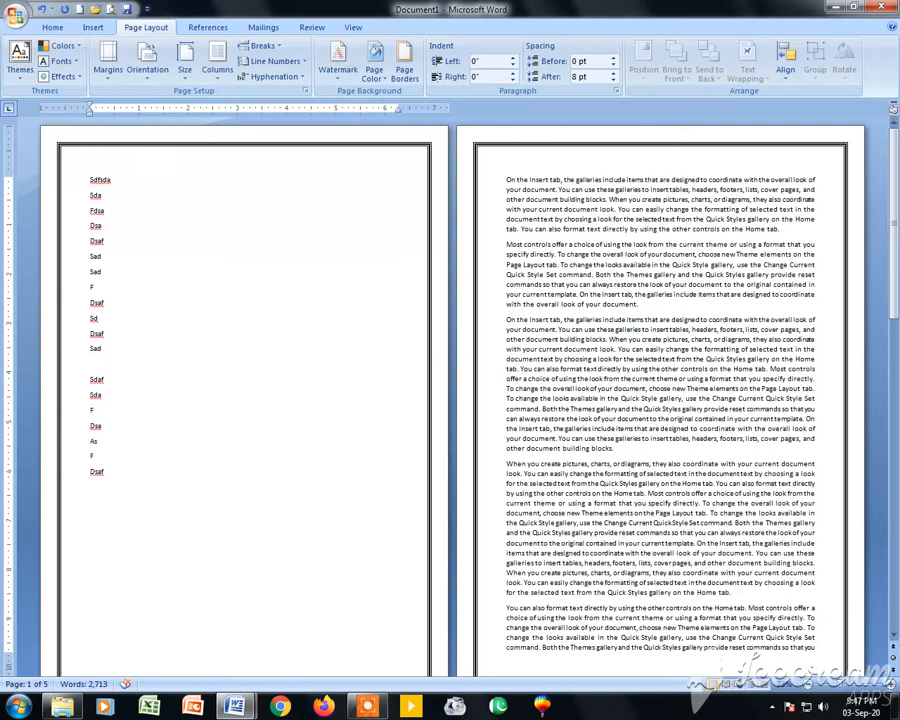
# - Delete the filler lines and the page break above the first paragraph
pyautogui.hotkey('ctrl', 'shift', 'Home')
pyautogui.press('Delete')
pyautogui.press('Delete')
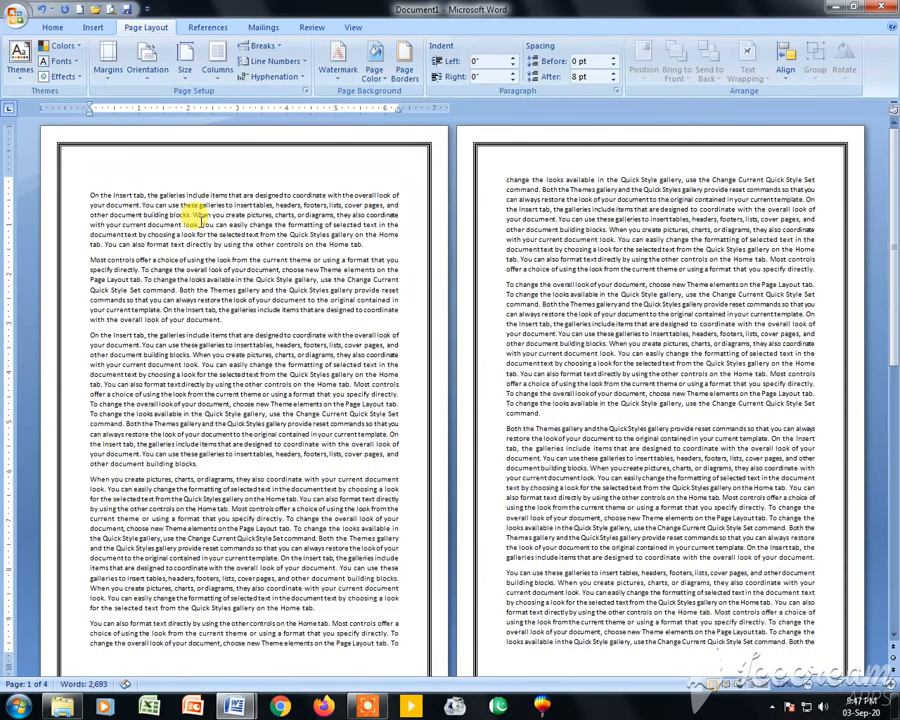
pyautogui.press('Delete')
# - Insert four blank lines between the first and second paragraphs
pyautogui.press('Down')
pyautogui.press('Down')
pyautogui.press('Down')
pyautogui.press('Down')
pyautogui.press('Down')
pyautogui.press('Down')
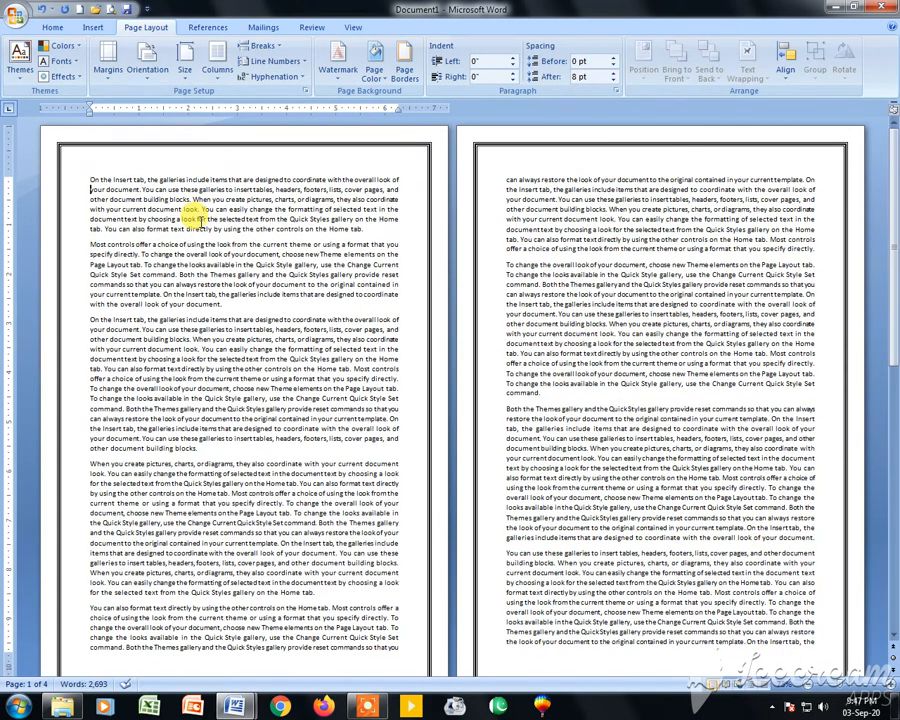
pyautogui.press('Return')
pyautogui.press('Return')
pyautogui.press('Return')
pyautogui.press('Return')
pyautogui.press('Up')
pyautogui.press('Up')
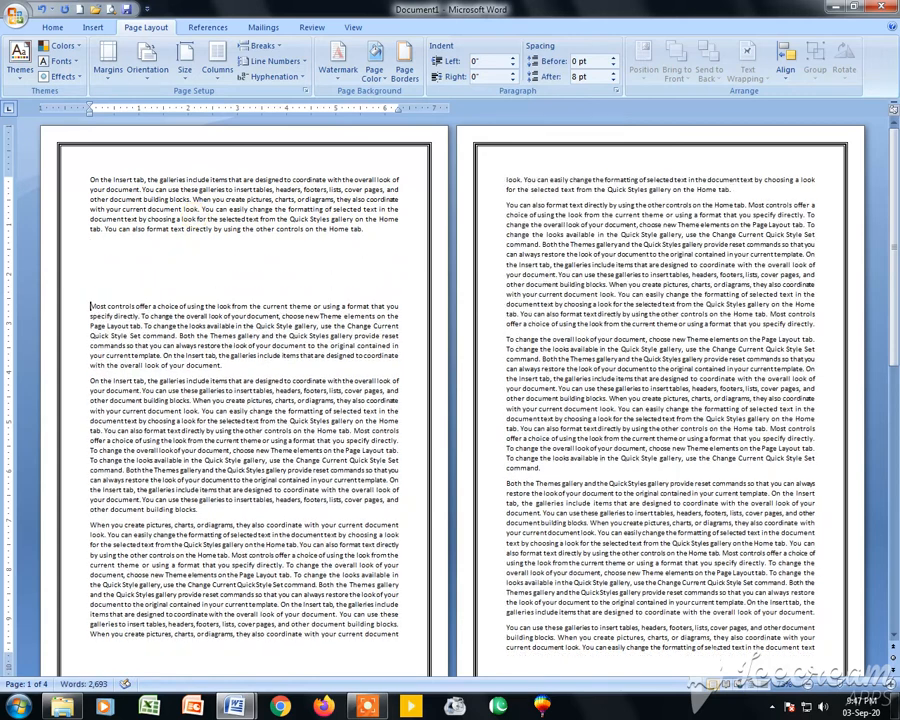
pyautogui.keyDown('ctrl'); pyautogui.scroll(5, 197, 210); pyautogui.keyUp('ctrl')
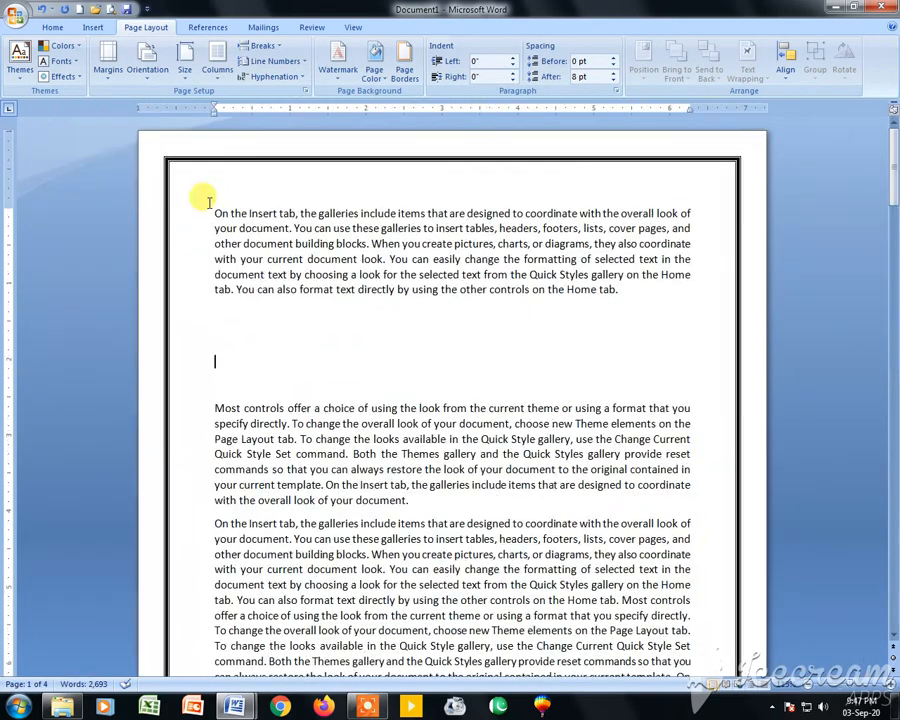
# - Add the heading line "MS Word" above the first paragraph
pyautogui.hotkey('ctrl', 'Home')
pyautogui.press('Return')
pyautogui.press('Up')
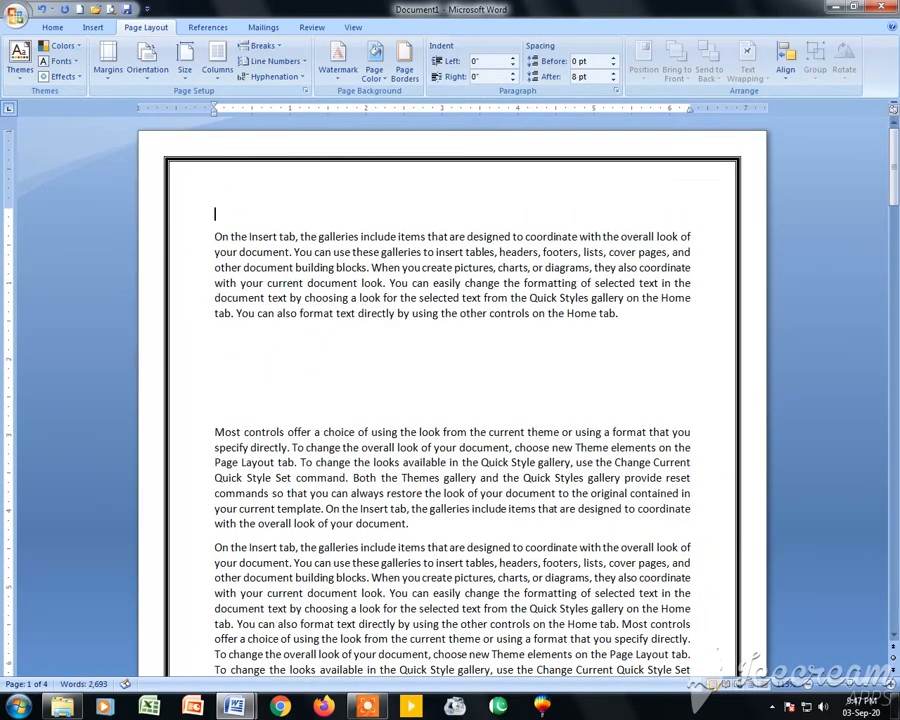
pyautogui.write('MS Word')
# - Below the first paragraph, enter Letters, Applications, CV, Books, Assignments and Table Formats on separate lines
pyautogui.click(282, 366)
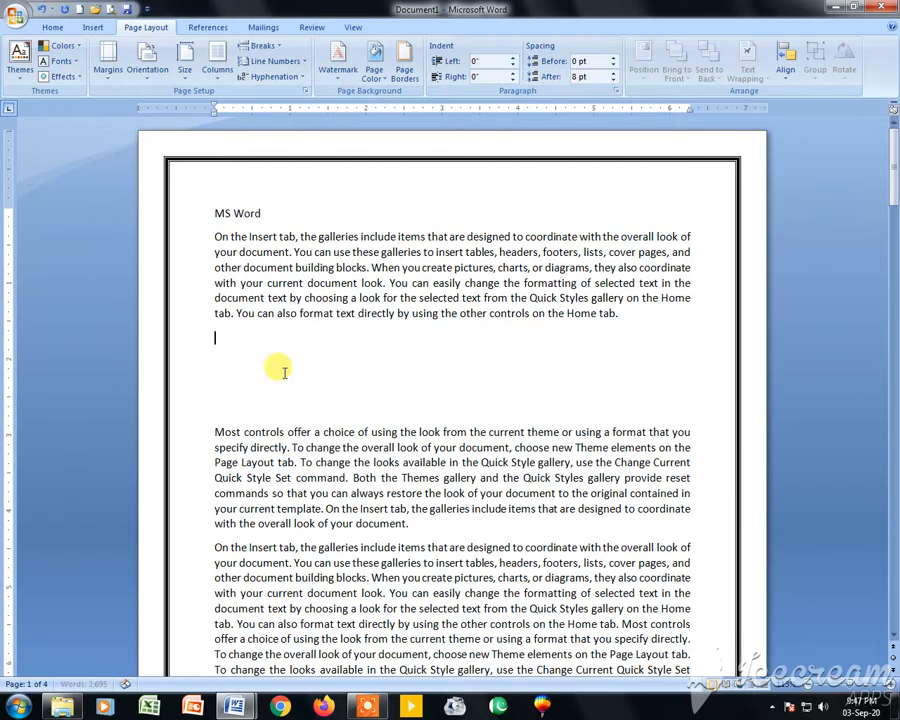
pyautogui.write('Letters')
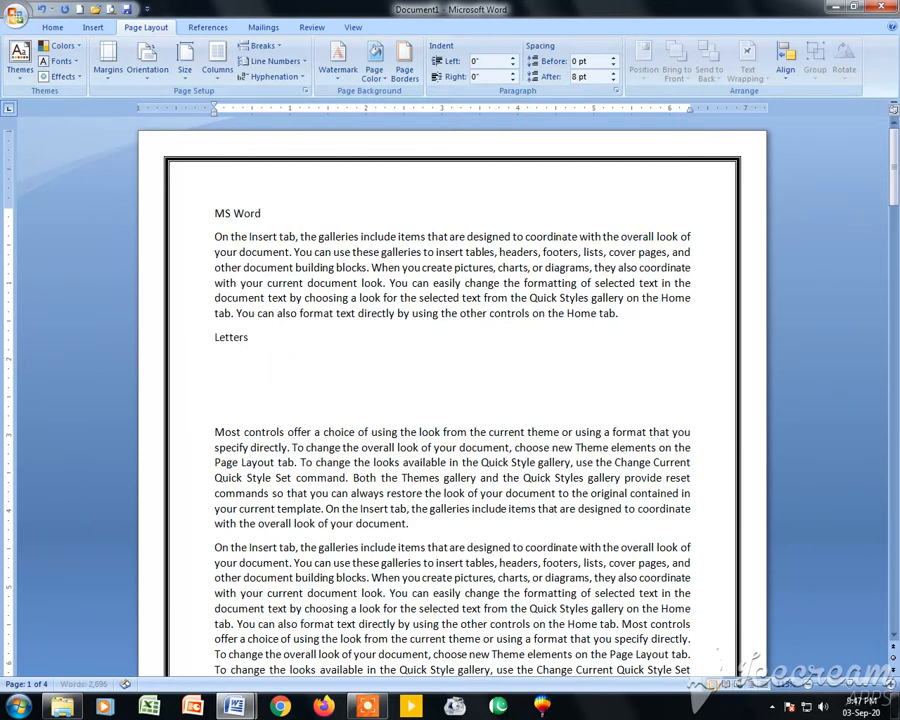
pyautogui.press('Return')
pyautogui.write('Ap')
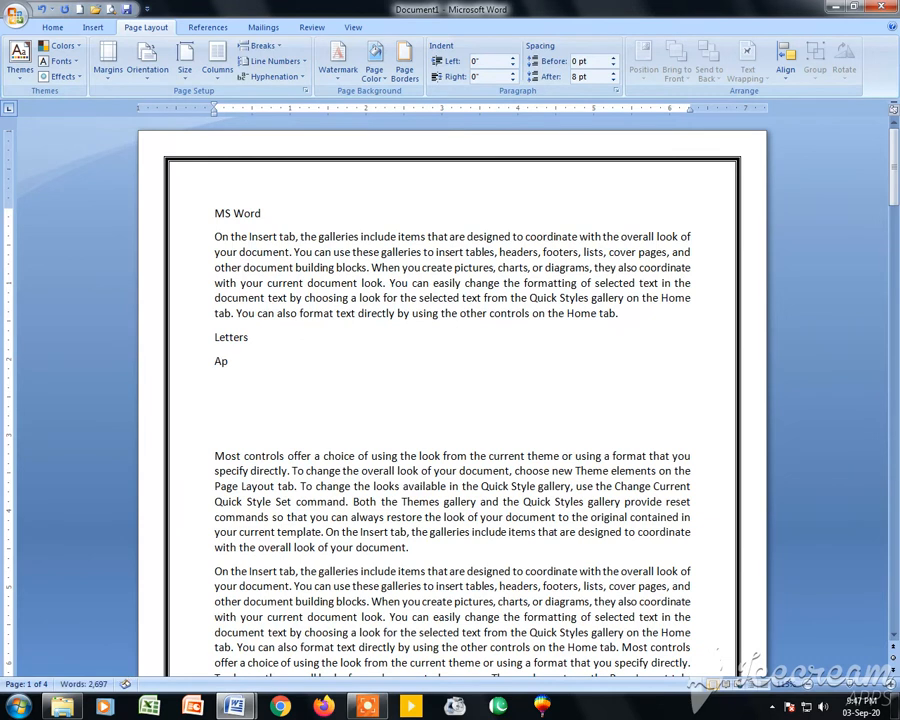
pyautogui.write('plications')
pyautogui.press('Return')
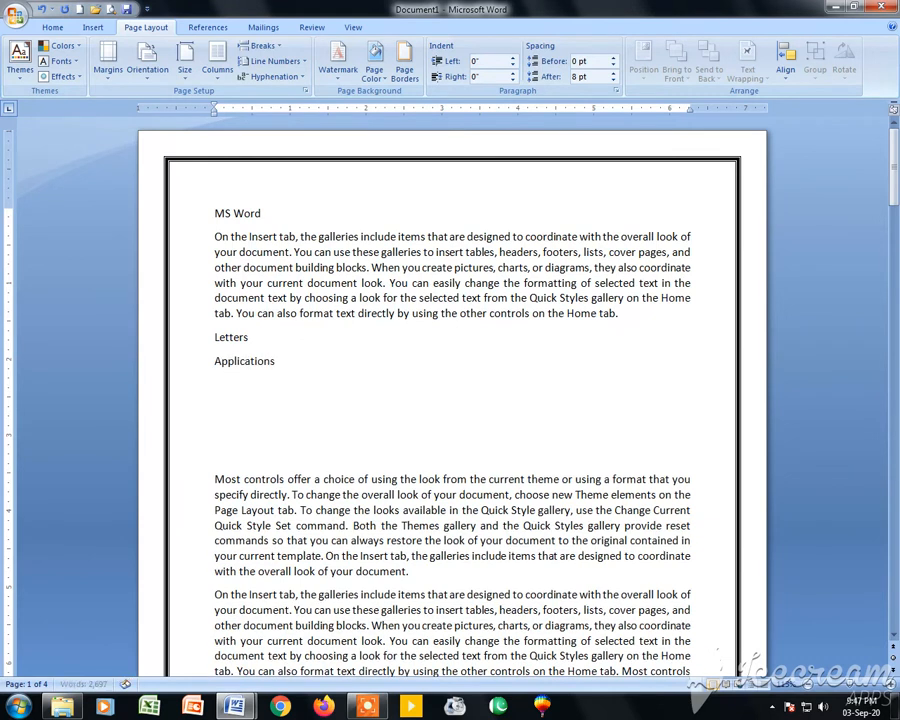
pyautogui.write('CV')
pyautogui.press('Return')
pyautogui.write('Books')
pyautogui.press('Return')
pyautogui.write('A')
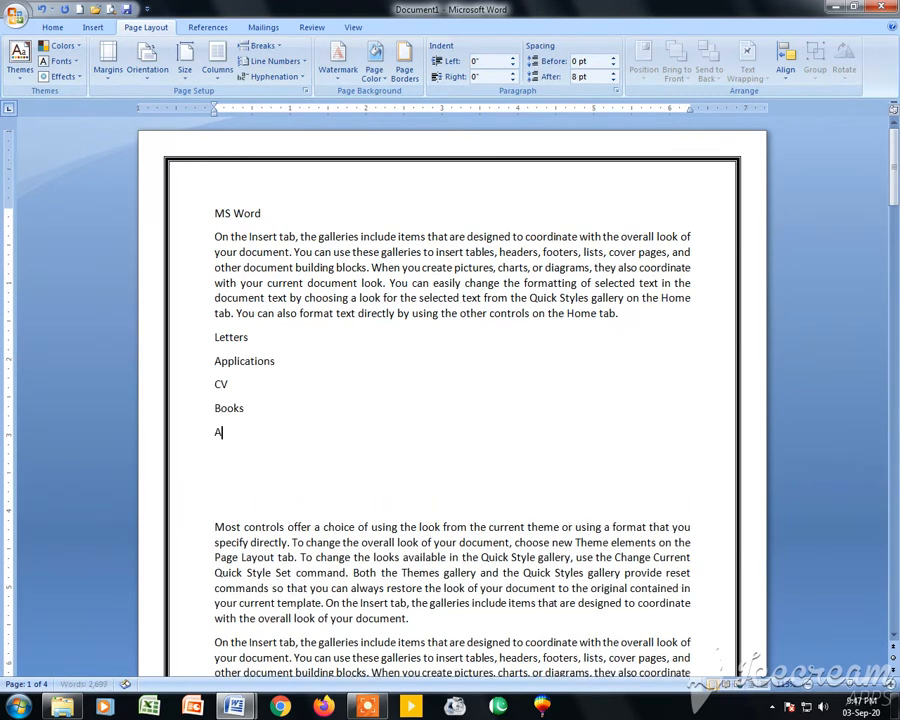
pyautogui.write('ssignments')
pyautogui.press('Return')
pyautogui.write('F')
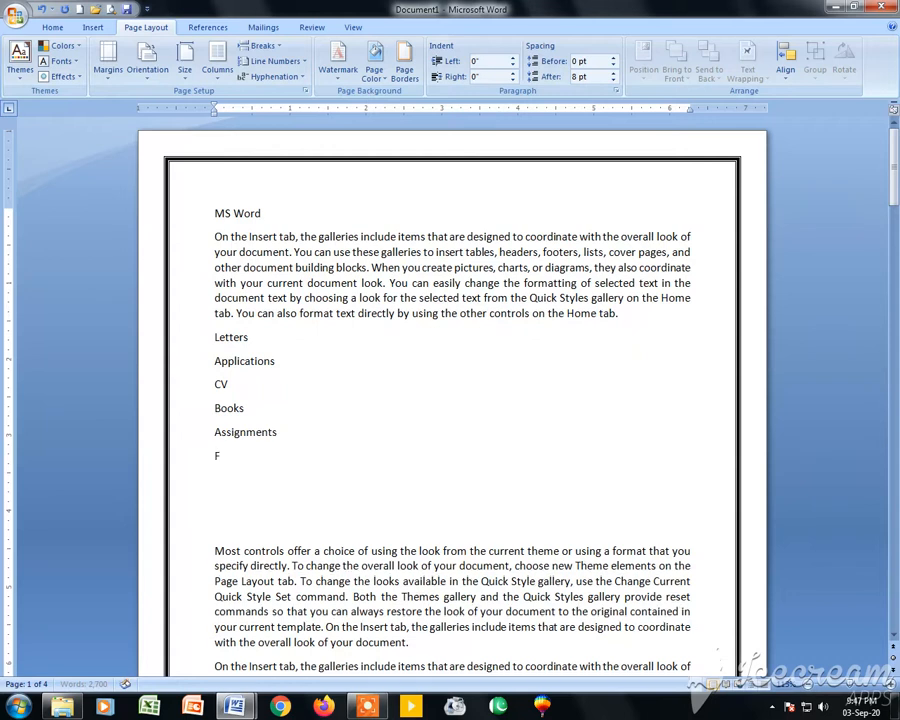
pyautogui.press('BackSpace')
pyautogui.write('Table Formats')
# - Number the paragraphs from MS Word through the start of the third long paragraph with the 1), 2), 3) list format
pyautogui.hotkey('ctrl', 'Home')
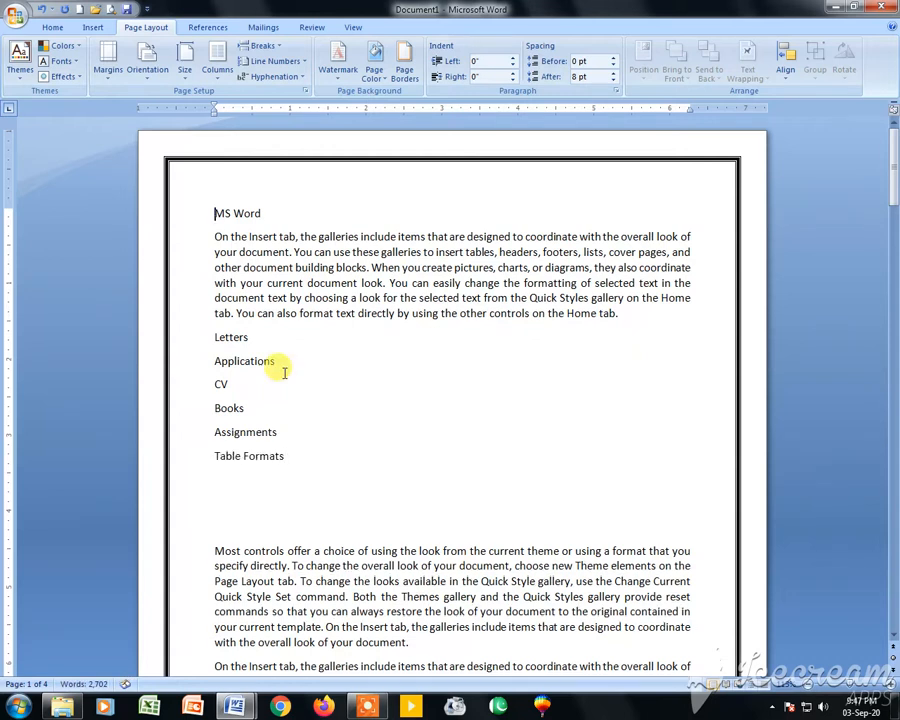
pyautogui.hotkey('ctrl', 'shift', 'Down')
pyautogui.hotkey('ctrl', 'shift', 'Down')
pyautogui.hotkey('ctrl', 'shift', 'Down')
pyautogui.hotkey('ctrl', 'shift', 'Down')
pyautogui.hotkey('ctrl', 'shift', 'Down')
pyautogui.hotkey('ctrl', 'shift', 'Down')
pyautogui.hotkey('ctrl', 'shift', 'Down')
pyautogui.hotkey('ctrl', 'shift', 'Down')
pyautogui.hotkey('ctrl', 'shift', 'Down')
pyautogui.hotkey('ctrl', 'shift', 'Down')
pyautogui.hotkey('ctrl', 'shift', 'Down')
pyautogui.hotkey('ctrl', 'shift', 'Down')
pyautogui.hotkey('ctrl', 'shift', 'Down')
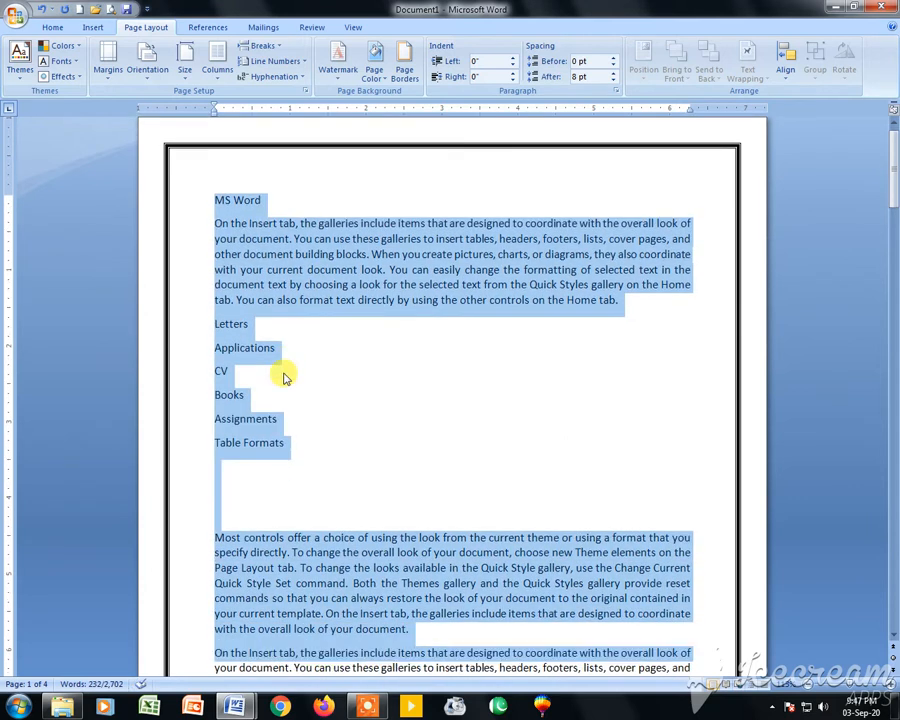
pyautogui.click(52, 27)
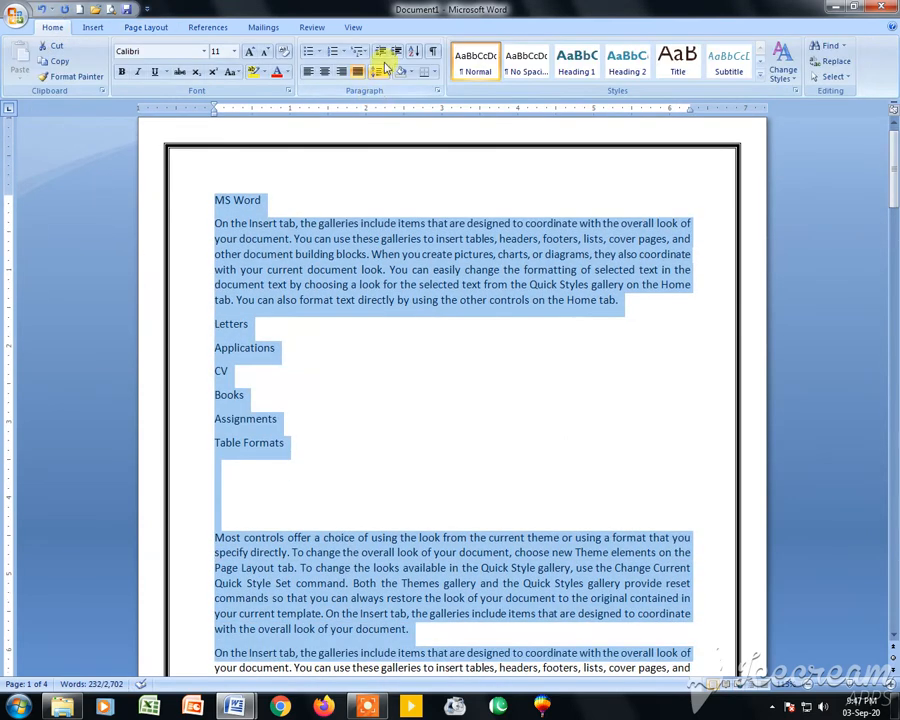
pyautogui.click(333, 52)
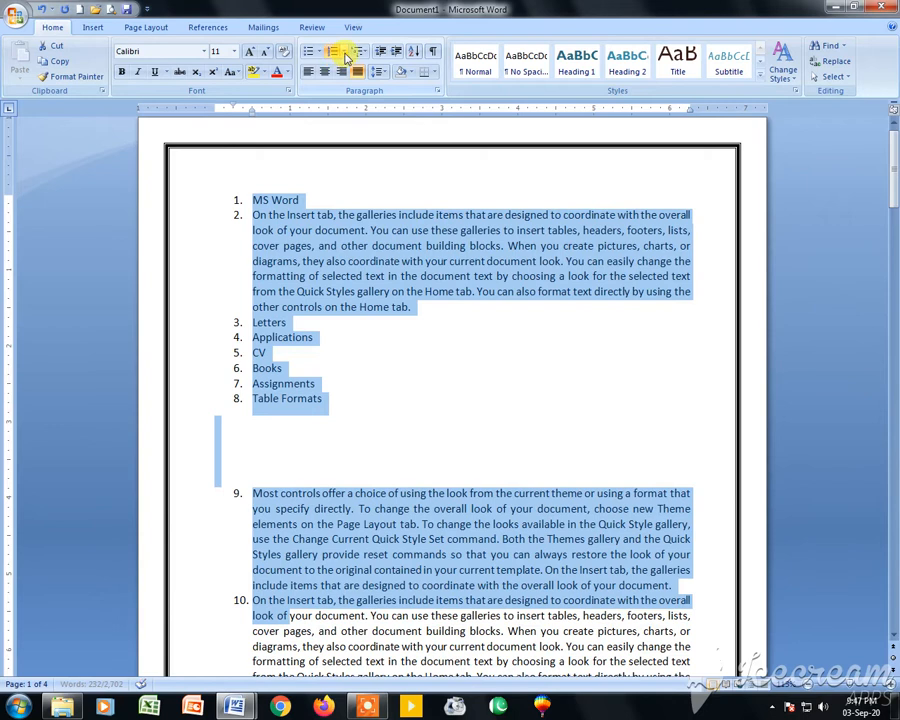
pyautogui.click(344, 52)
pyautogui.click(458, 184)
pyautogui.click(444, 404)
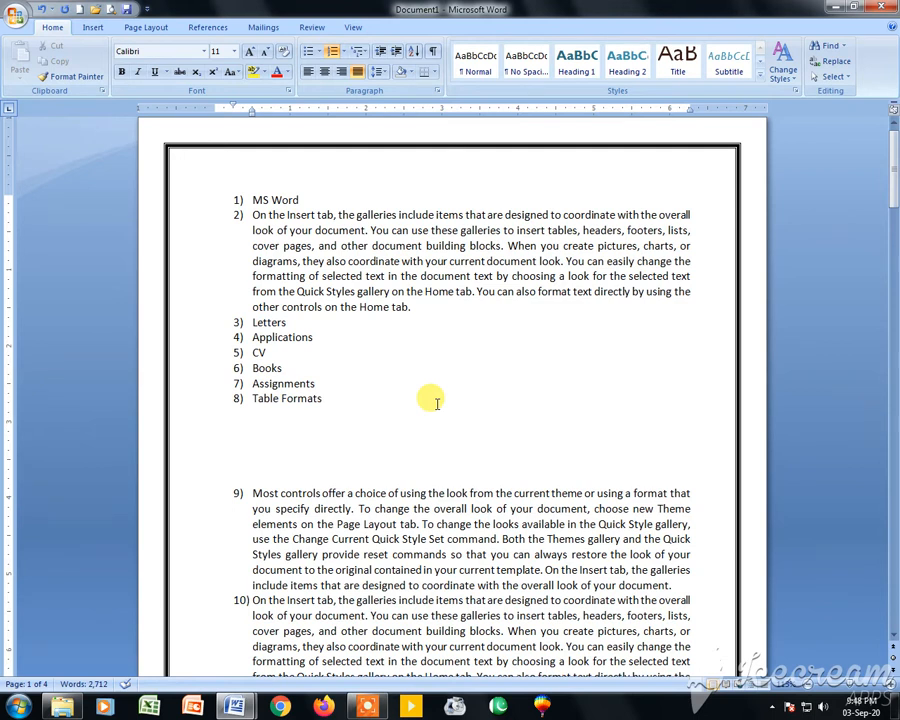
# - Examine which lines and blank paragraphs the list numbering covers, showing and hiding the formatting marks
pyautogui.hotkey('ctrl', 'Home')
pyautogui.press('Down')
pyautogui.press('Down')
pyautogui.press('Down')
pyautogui.press('Down')
pyautogui.press('Down')
pyautogui.press('Down')
pyautogui.press('Down')
pyautogui.press('Down')
pyautogui.press('End')
pyautogui.press('Down')
pyautogui.press('Home')
pyautogui.press('Down')
pyautogui.press('Down')
pyautogui.press('Down')
pyautogui.hotkey('ctrl', 'shift', '8')
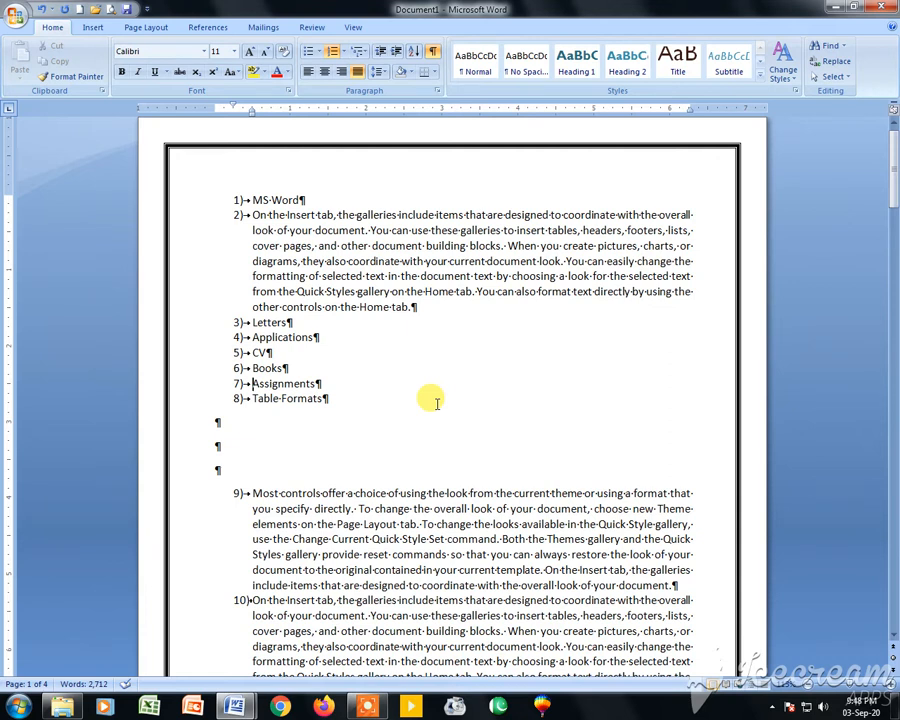
pyautogui.hotkey('ctrl', 'shift', '8')
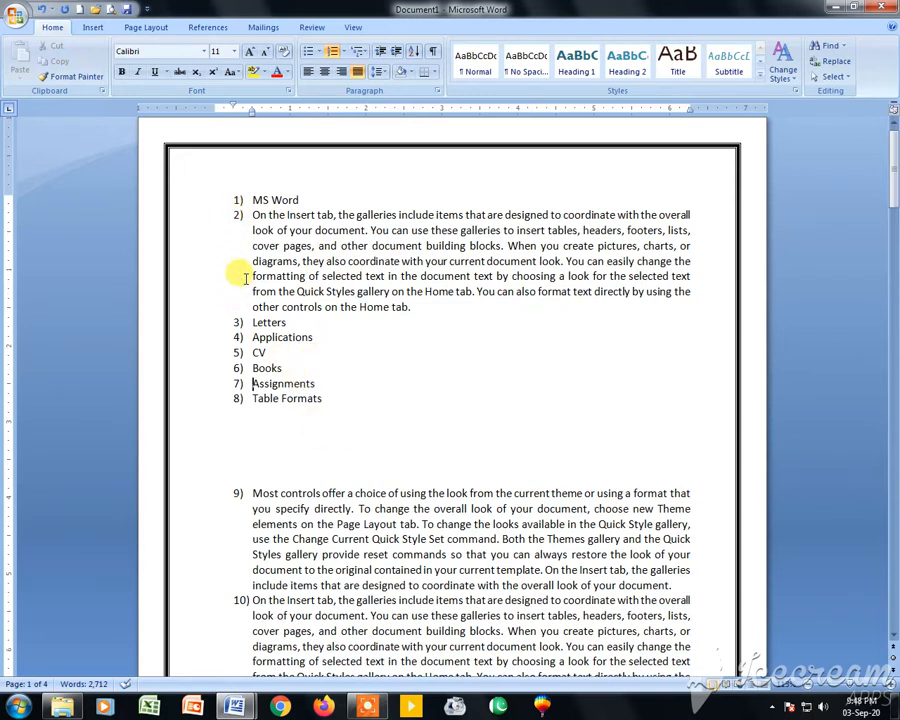
# - Undo the list numbering, apply Continuous line numbers, and check how they run across the pages
pyautogui.hotkey('ctrl', 'a')
pyautogui.hotkey('ctrl', 'shift', 'n')
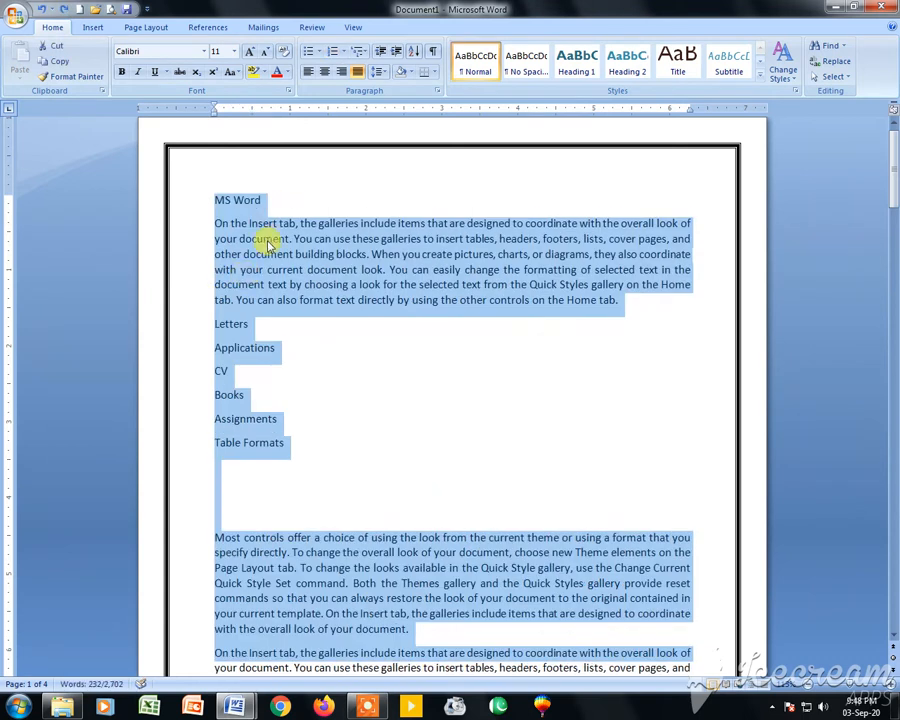
pyautogui.click(145, 27)
pyautogui.click(270, 61)
pyautogui.click(282, 94)
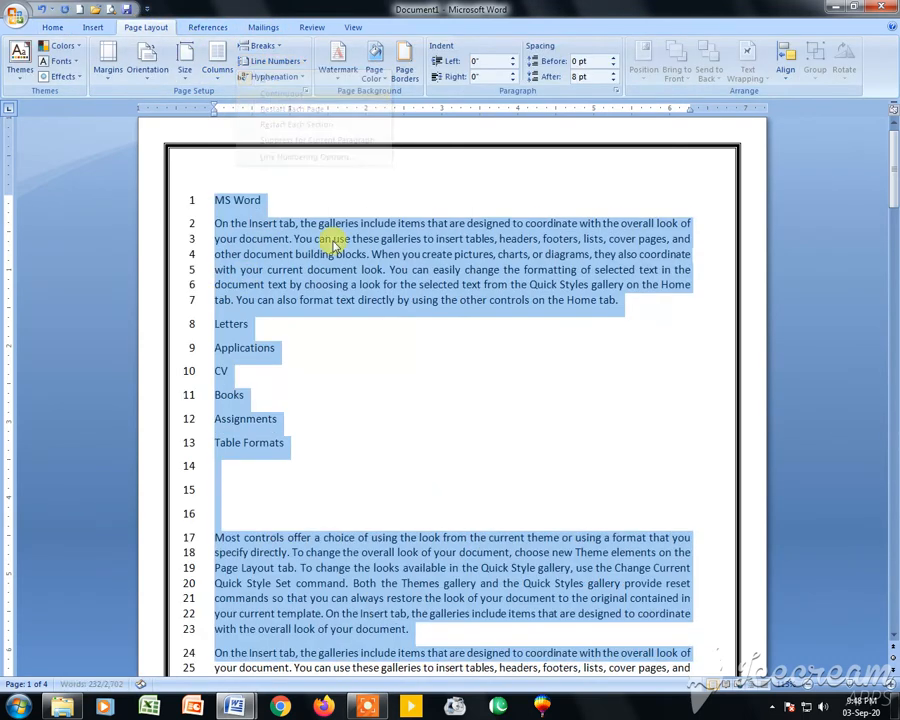
pyautogui.click(390, 374)
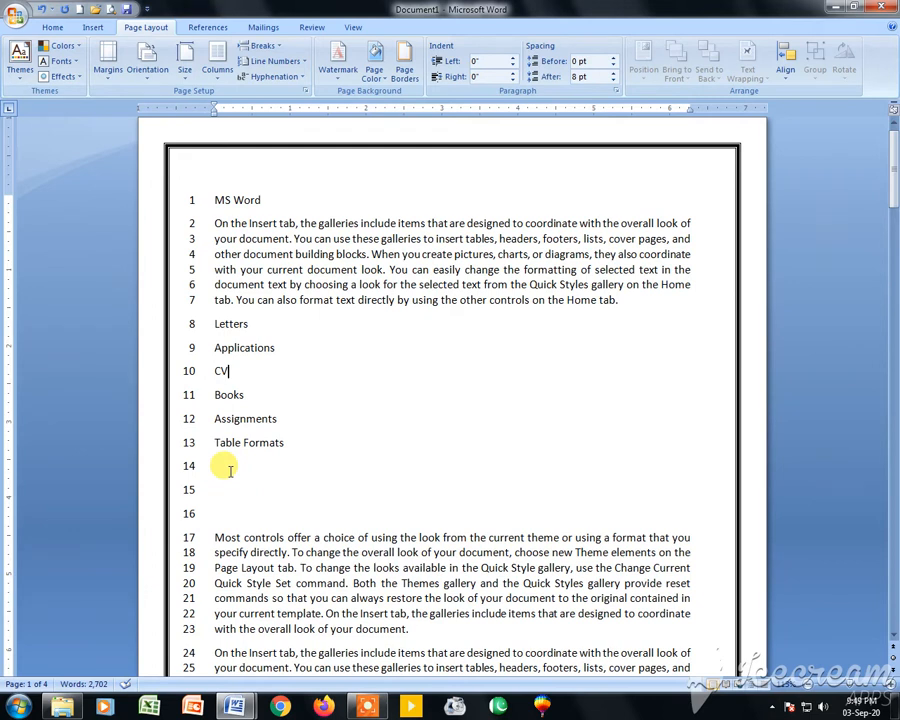
pyautogui.scroll(-6, 229, 470)
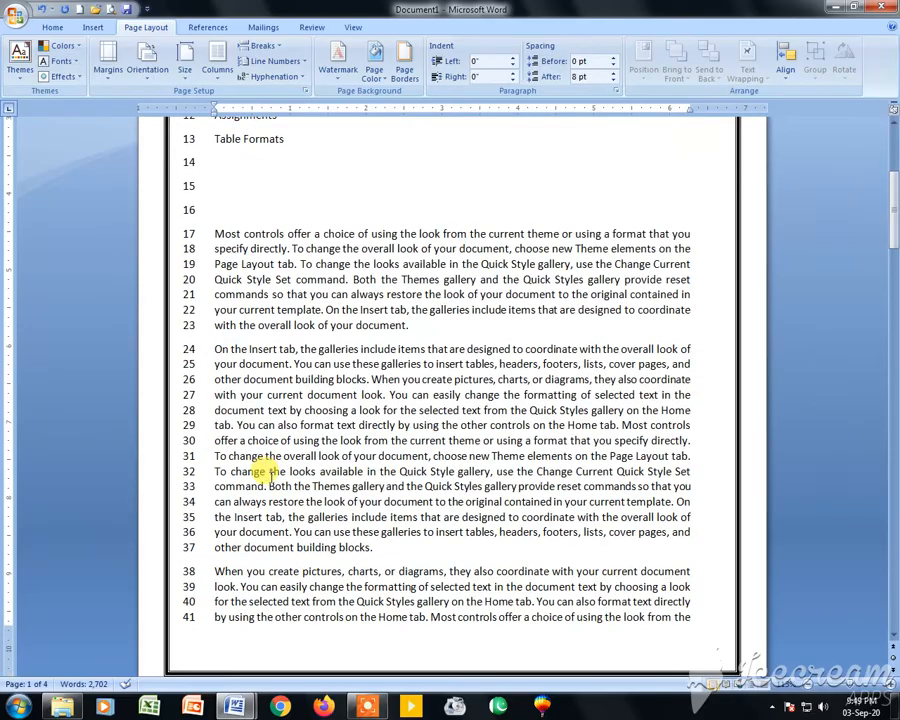
pyautogui.scroll(-5, 264, 470)
pyautogui.scroll(-9, 190, 373)
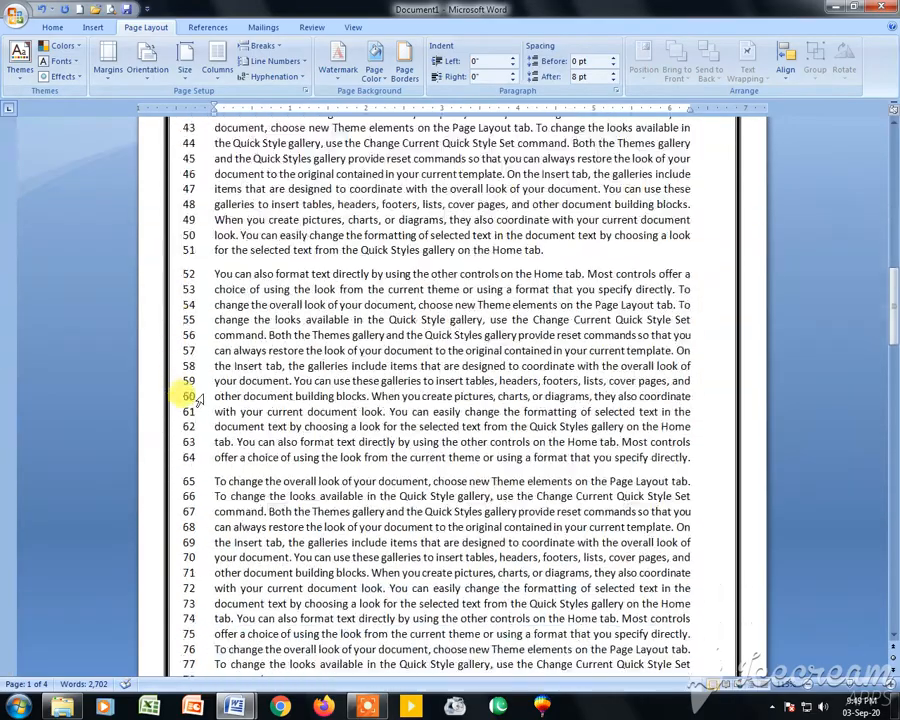
pyautogui.scroll(10, 202, 400)
pyautogui.scroll(8, 210, 320)
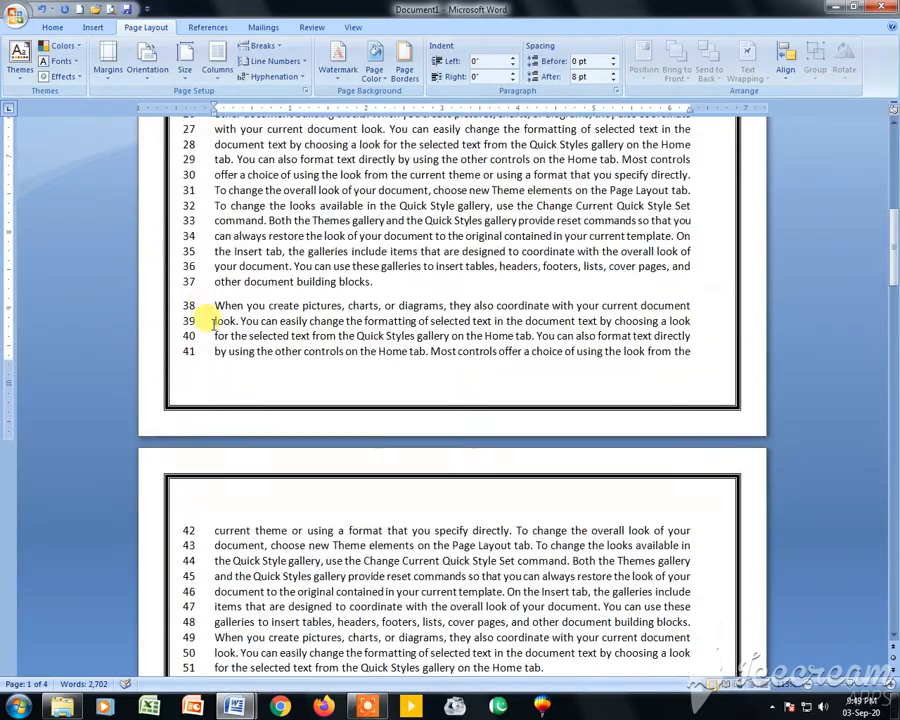
# - Select the whole document, set its line numbers to Restart Each Page, and check the following pages
pyautogui.keyDown('ctrl'); pyautogui.scroll(-5, 210, 320); pyautogui.keyUp('ctrl')
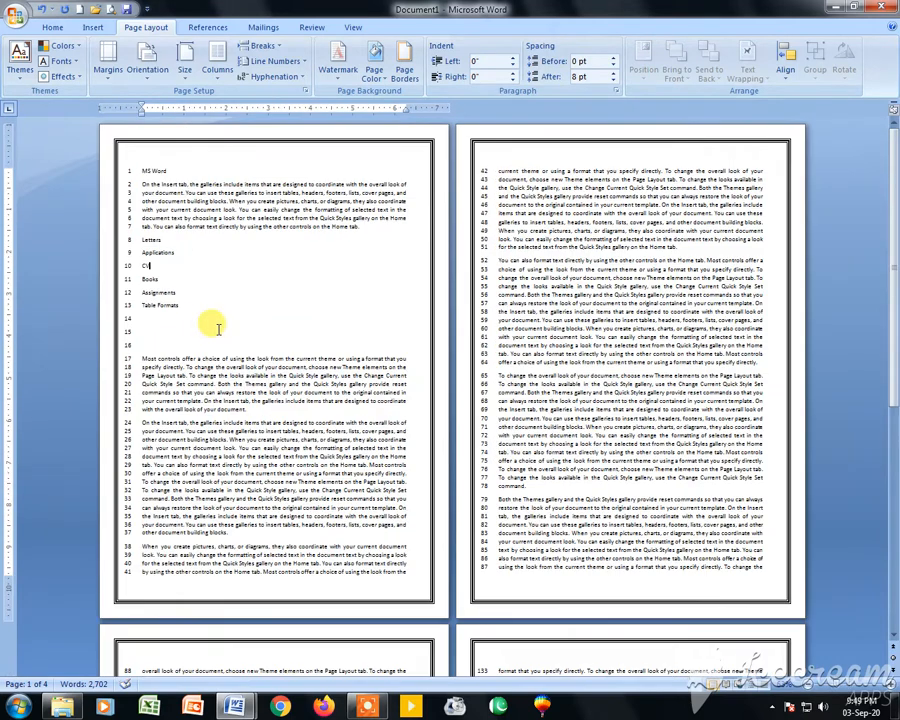
pyautogui.hotkey('ctrl', 'a')
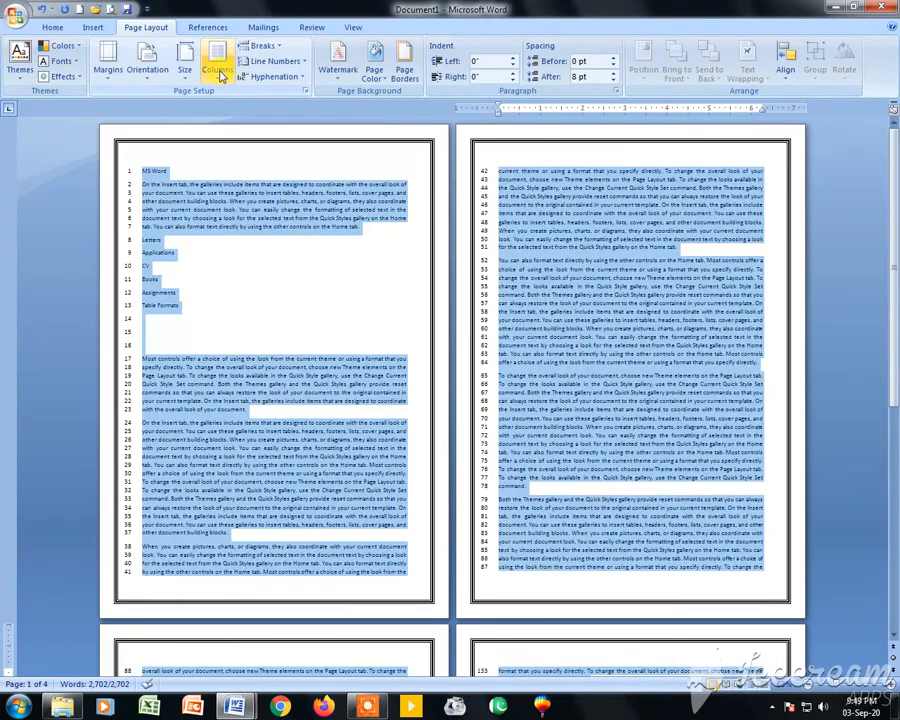
pyautogui.click(262, 61)
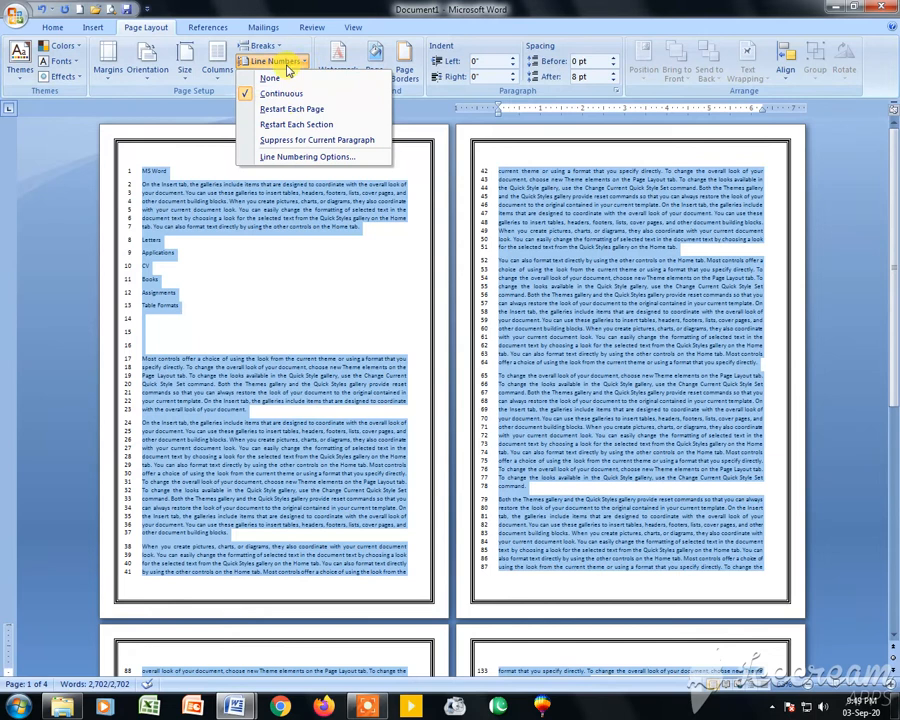
pyautogui.click(304, 110)
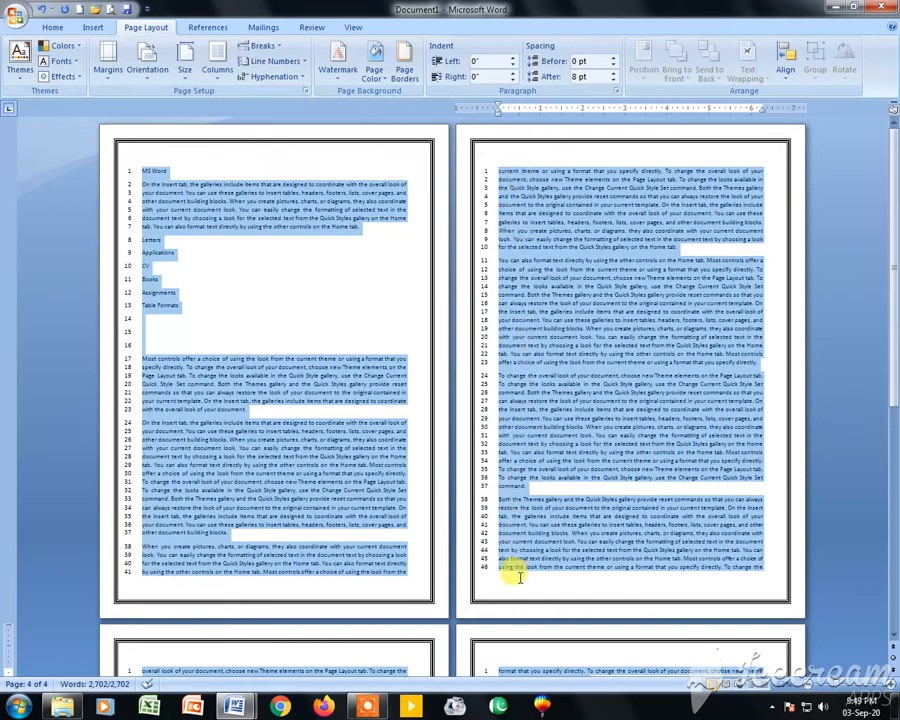
pyautogui.scroll(-1, 490, 568)
pyautogui.scroll(-1, 470, 566)
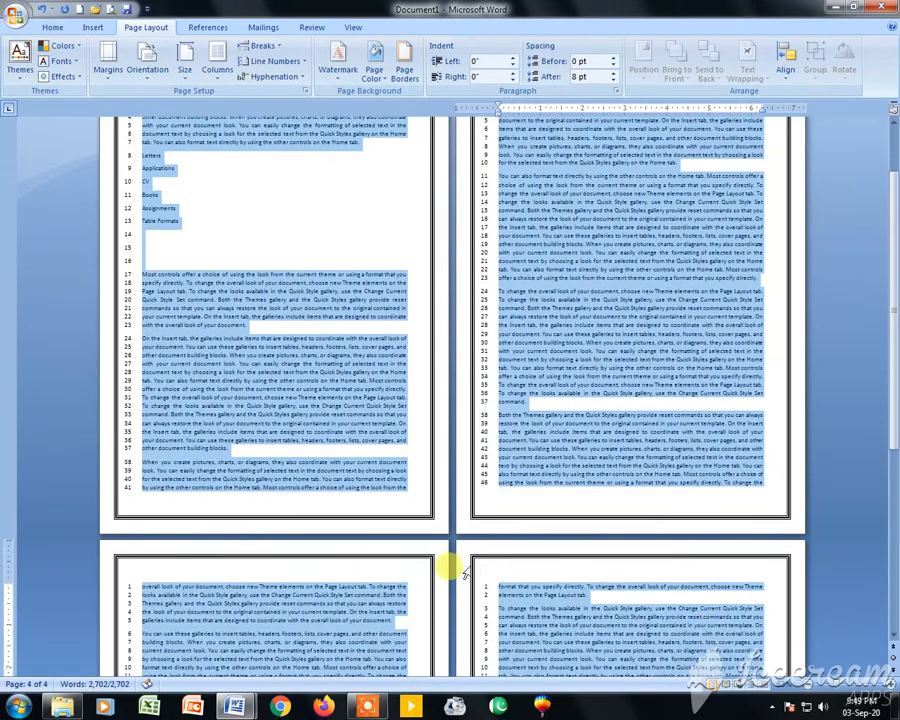
pyautogui.scroll(2, 300, 572)
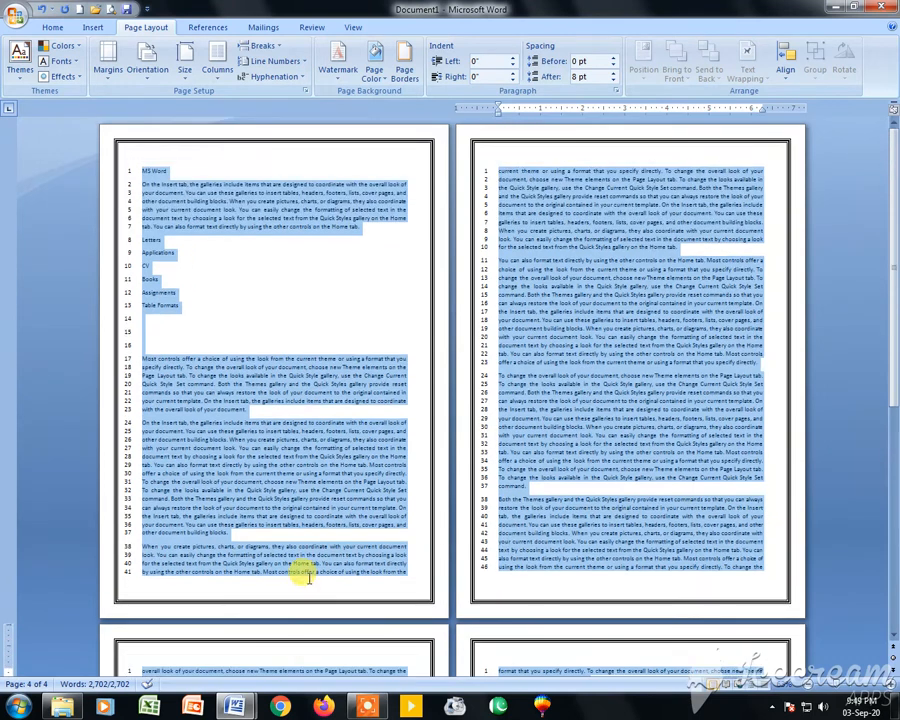
# - Set the document's line numbers to Restart Each Section
pyautogui.click(264, 63)
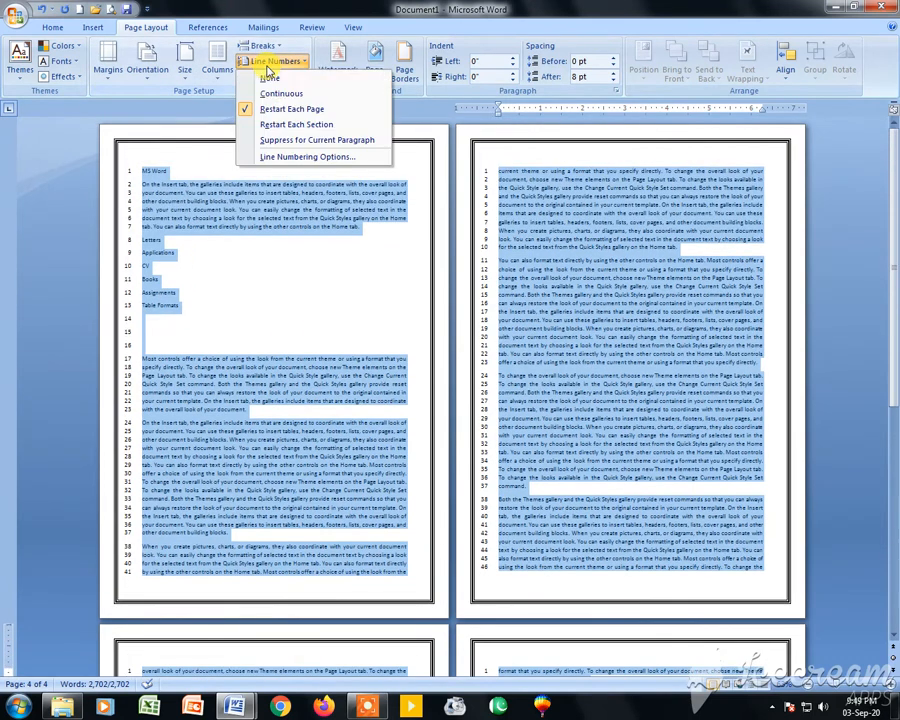
pyautogui.click(290, 125)
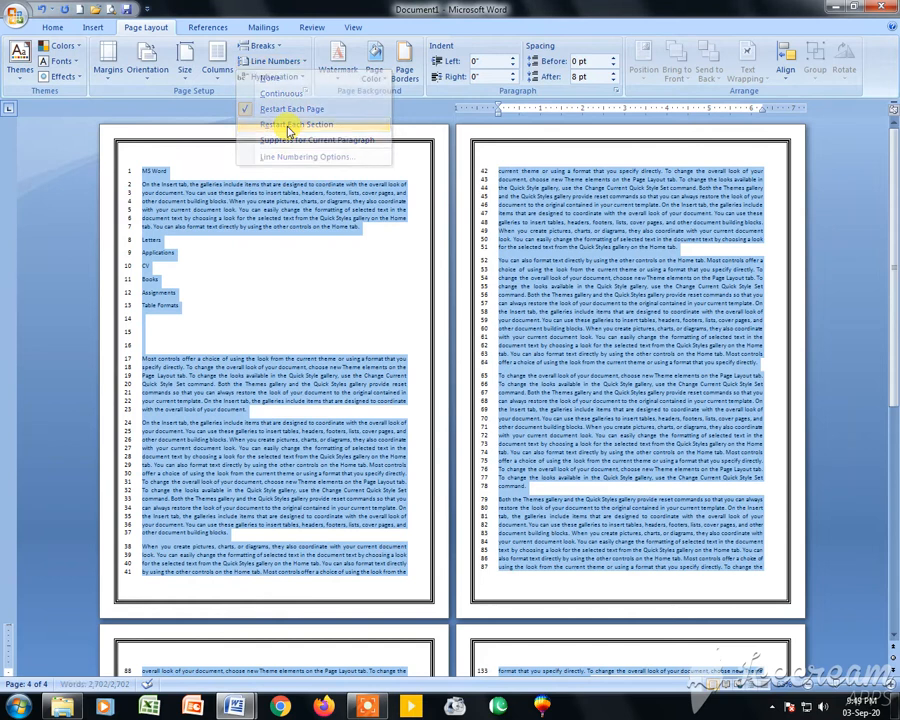
pyautogui.click(274, 62)
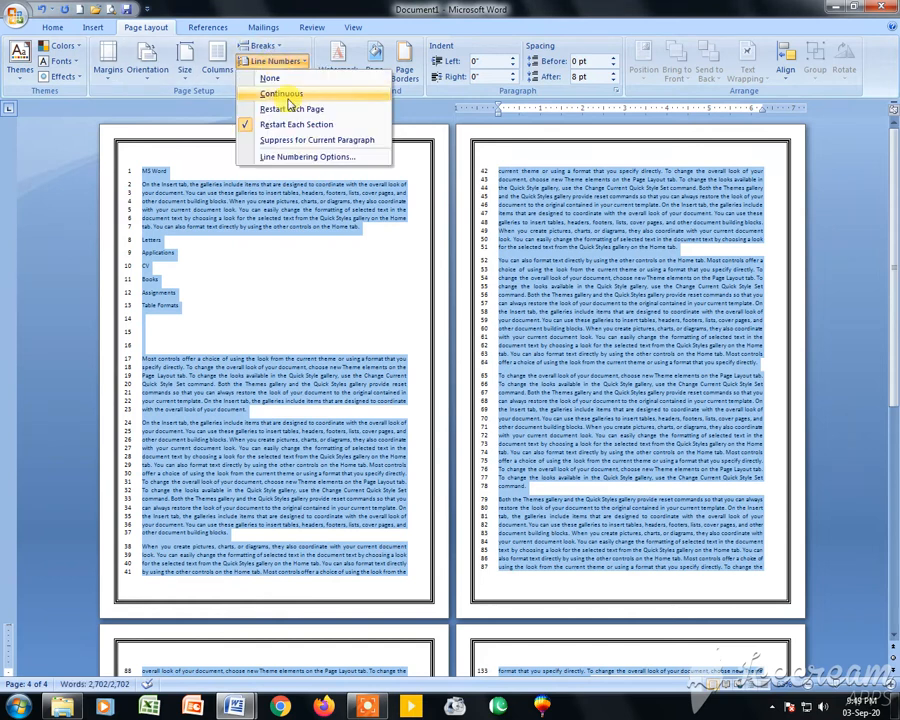
pyautogui.click(284, 303)
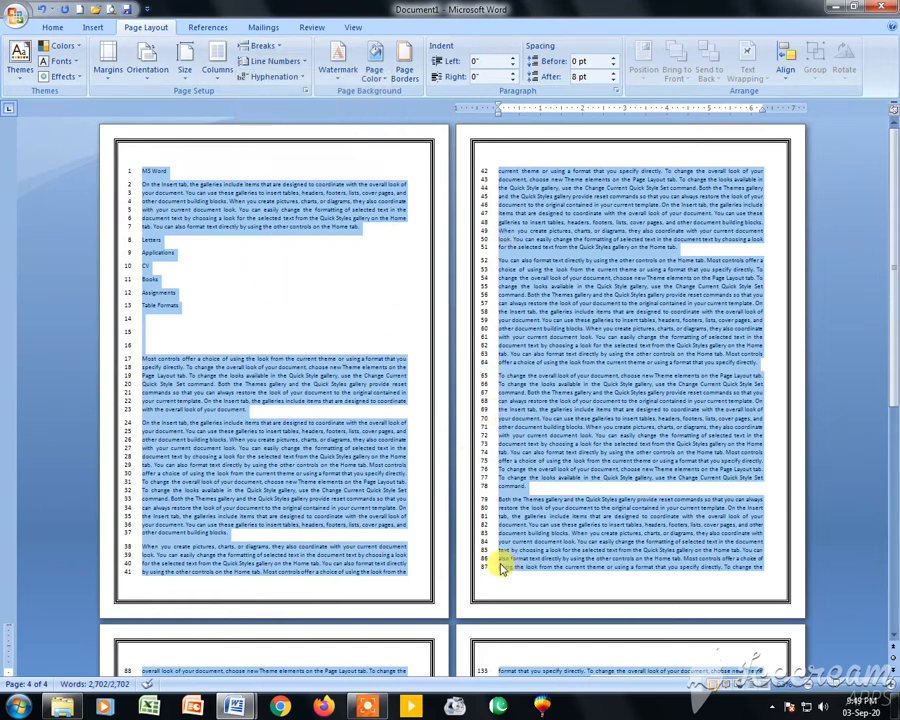
# - Turn off line numbers for the whole document by setting them to None
pyautogui.click(266, 62)
pyautogui.click(268, 78)
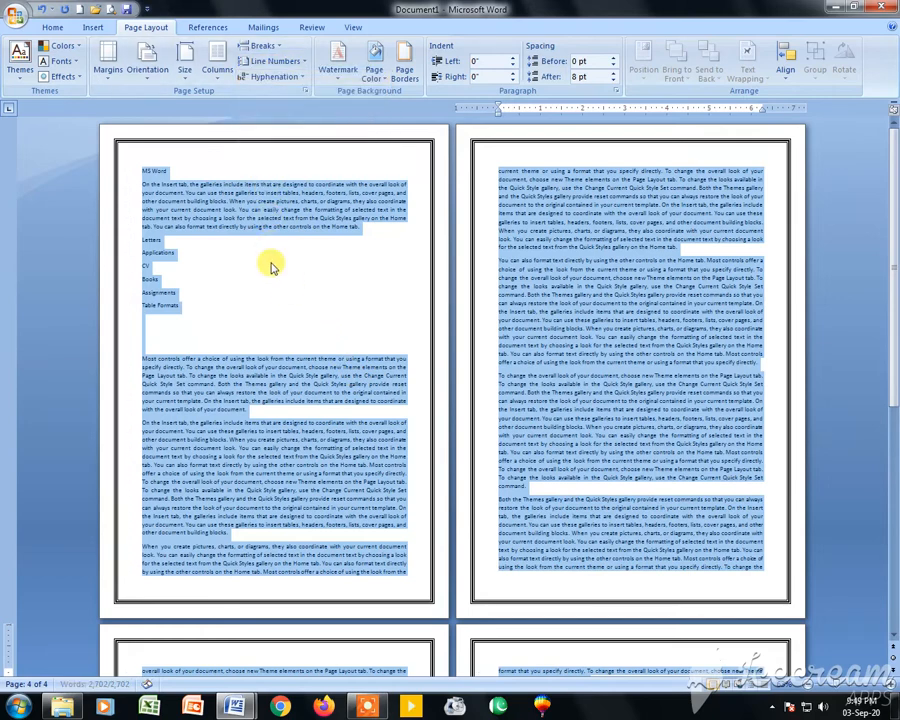
pyautogui.scroll(5, 259, 270)
pyautogui.scroll(-10, 259, 270)
pyautogui.scroll(20, 252, 268)
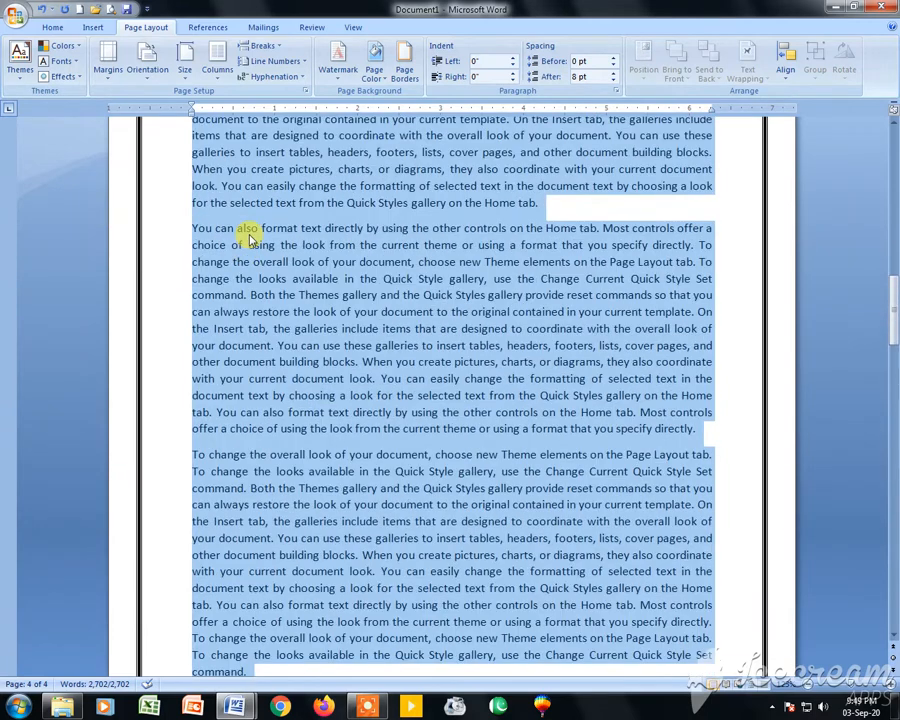
# - Return to the start of the document and look over the available list numbering formats without applying one
pyautogui.hotkey('ctrl', 'Home')
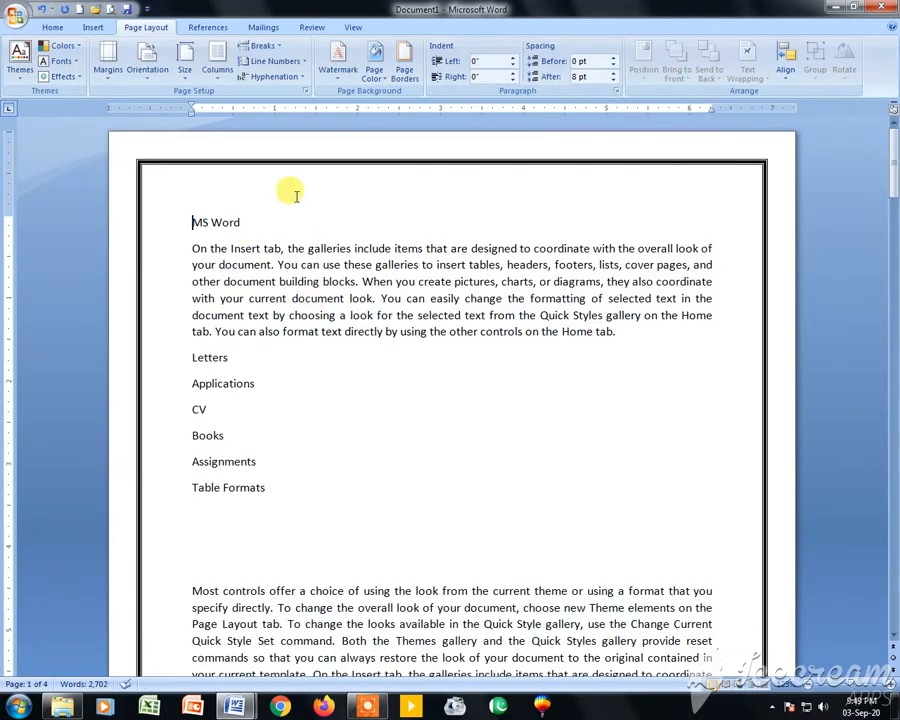
pyautogui.click(52, 26)
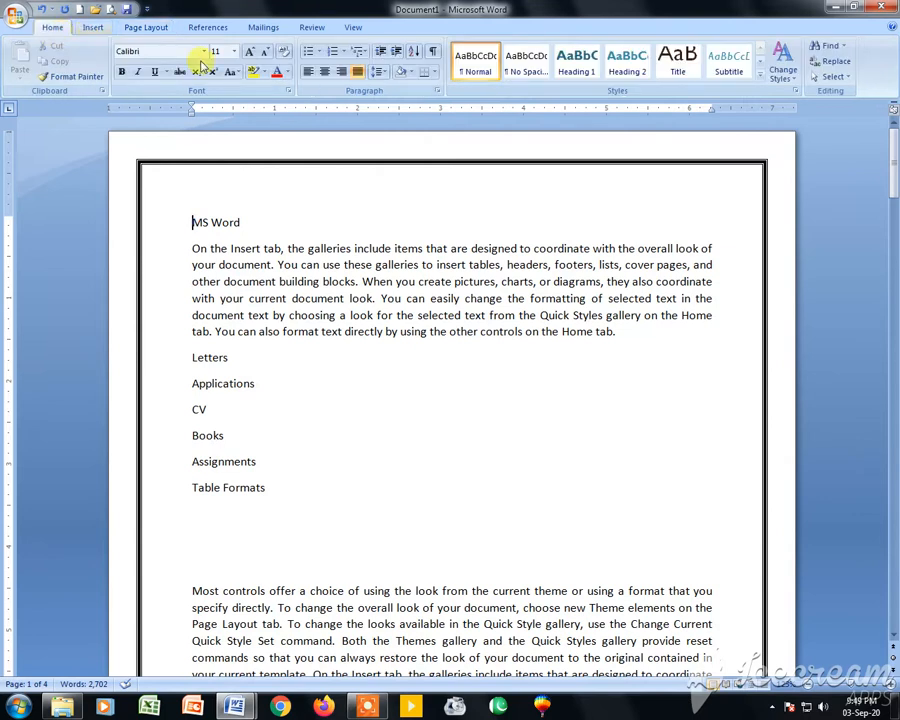
pyautogui.click(342, 52)
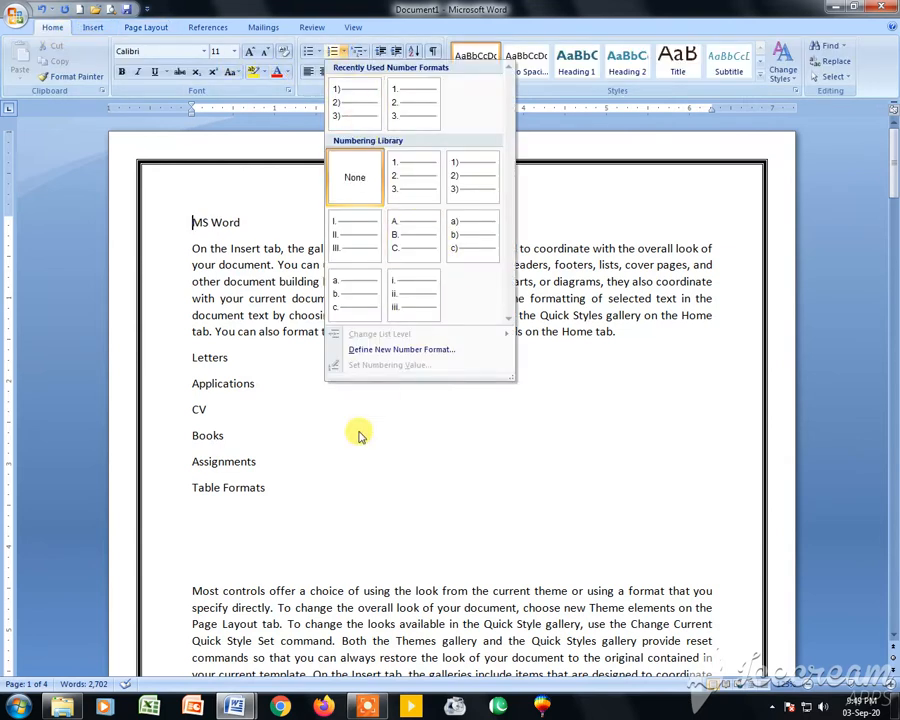
pyautogui.click(337, 474)
pyautogui.click(158, 27)
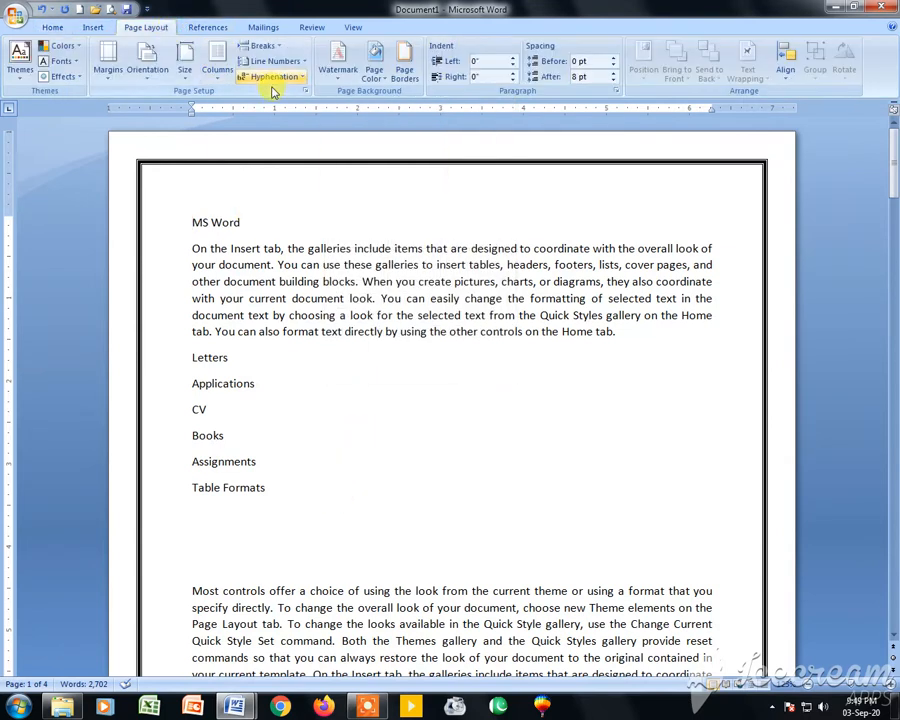
# - Delete the MS Word heading, its introductory paragraph, the list from Letters to Table Formats, and the blank lines below it
pyautogui.click(326, 508)
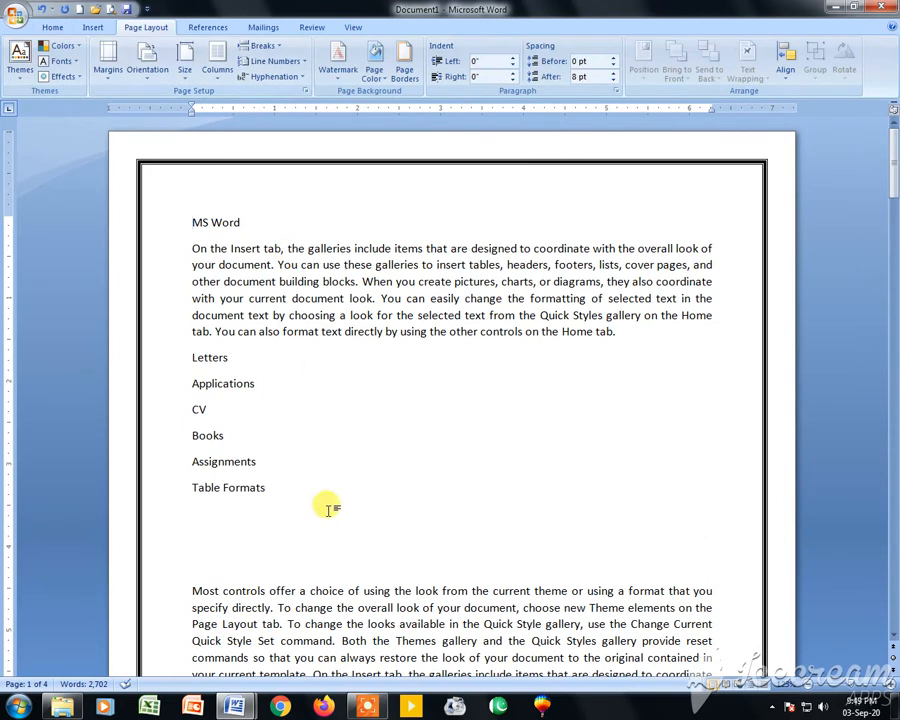
pyautogui.hotkey('ctrl', 'shift', 'Home')
pyautogui.press('Delete')
pyautogui.press('Delete')
pyautogui.press('Delete')
pyautogui.press('Delete')
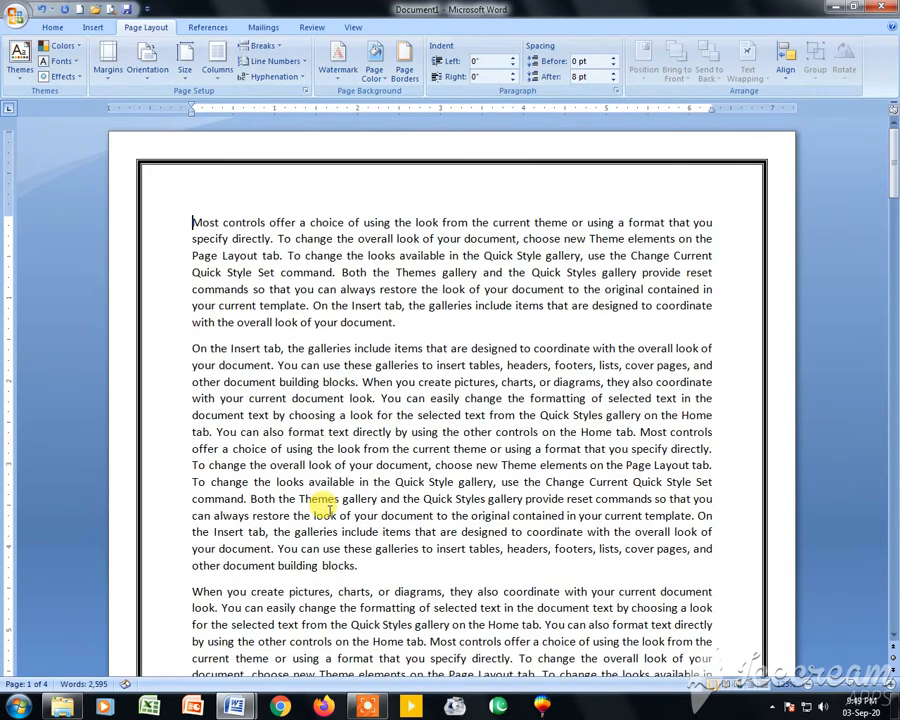
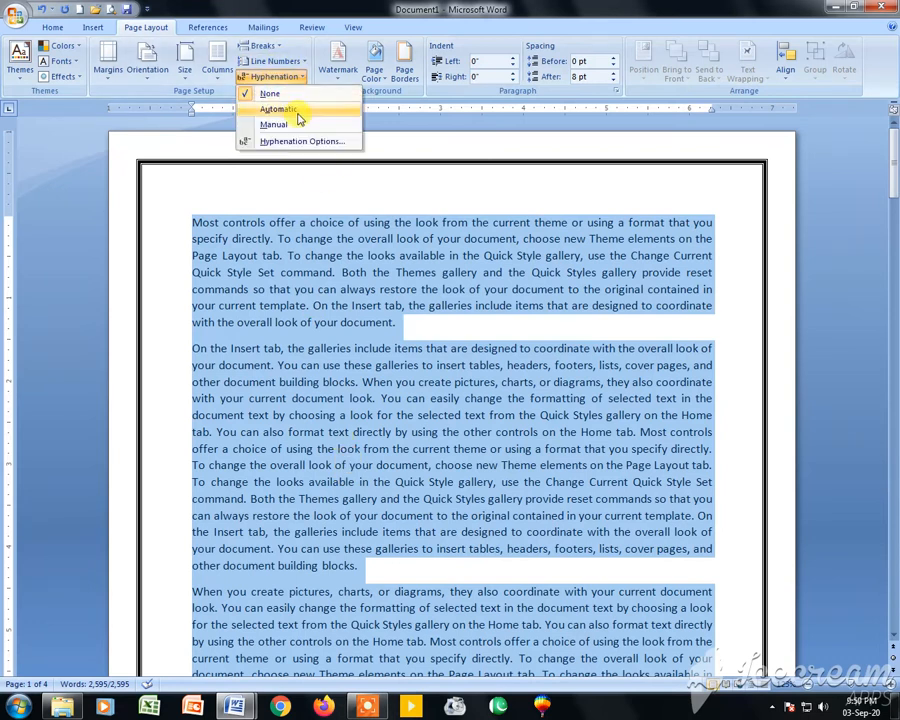
# - Apply Automatic hyphenation to the whole document
pyautogui.click(290, 110)
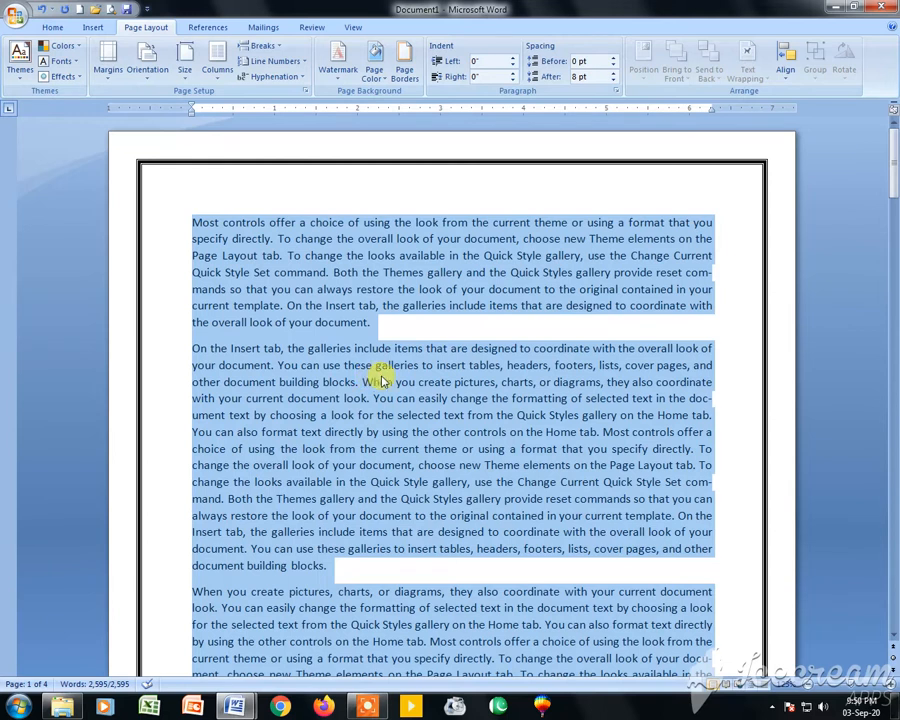
pyautogui.click(675, 263)
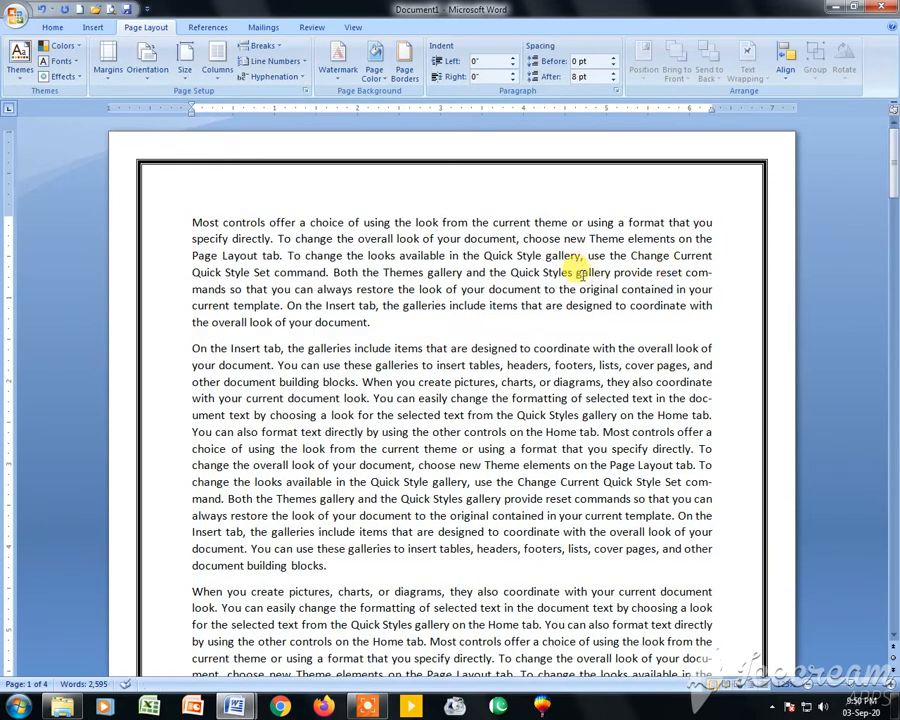
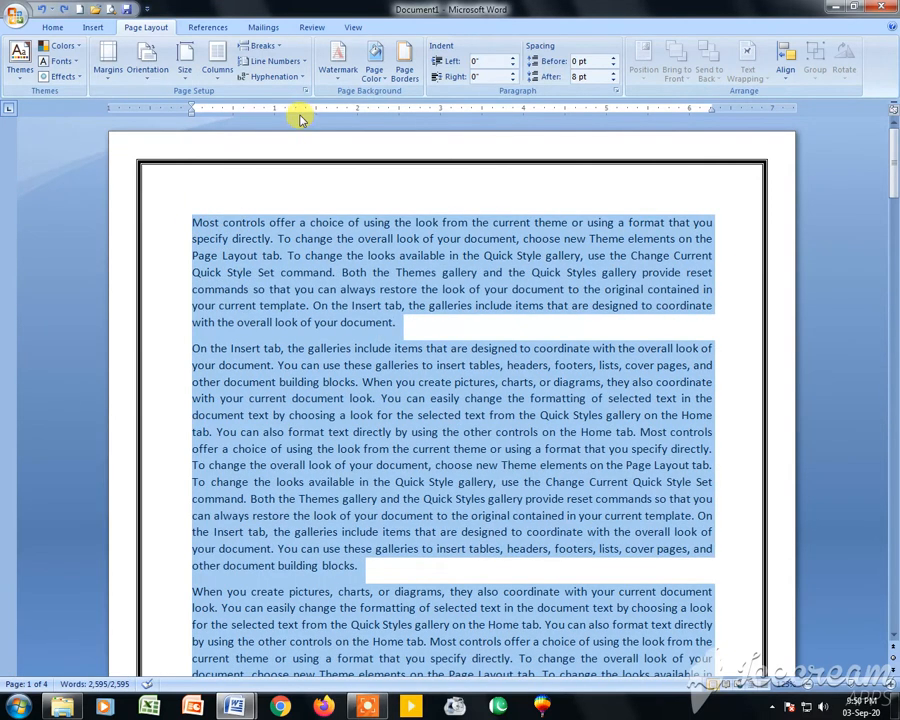
# - Hyphenate the document manually, accepting the break in "commands", rejecting the next two in "document", and cancelling the rest
pyautogui.click(274, 77)
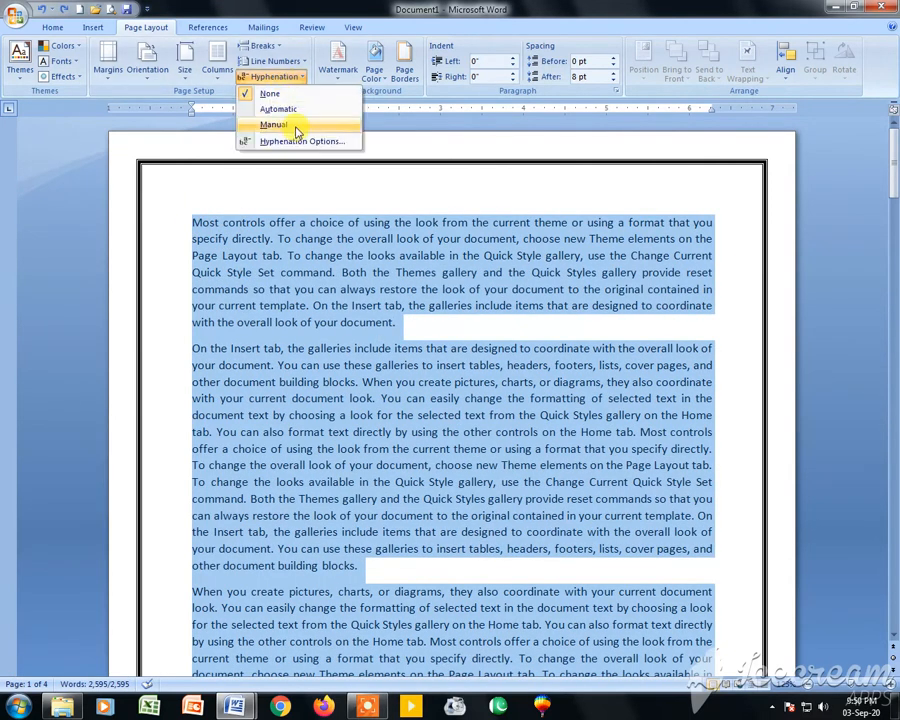
pyautogui.click(274, 125)
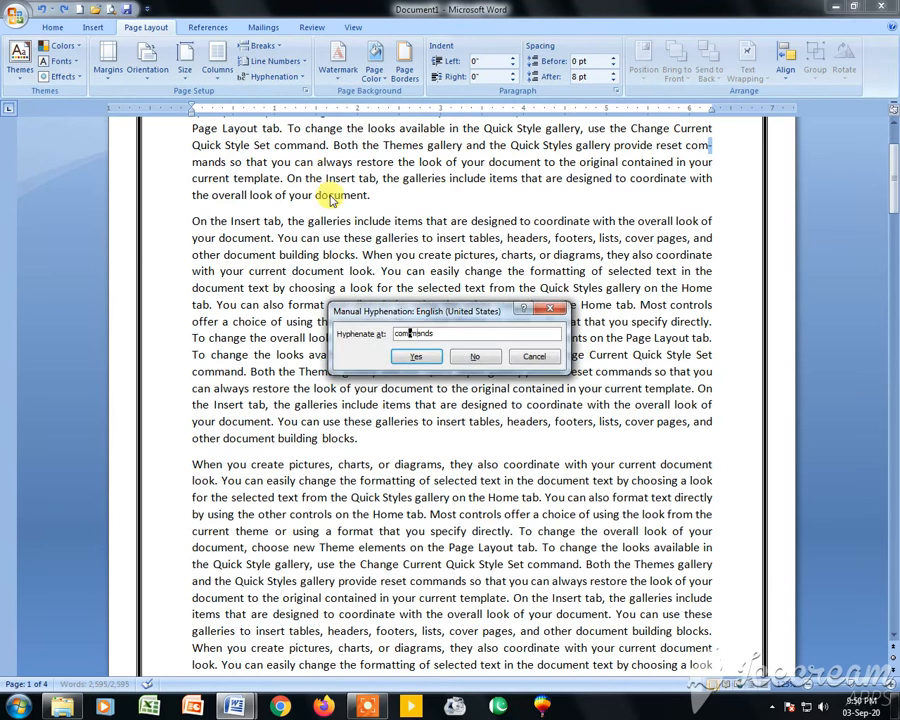
pyautogui.click(419, 358)
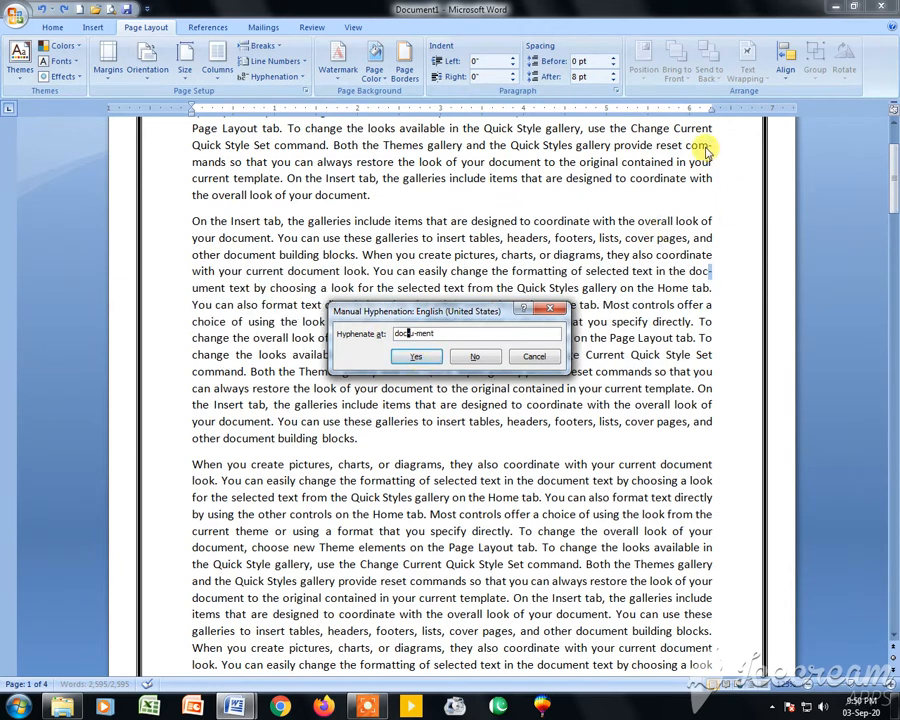
pyautogui.click(462, 358)
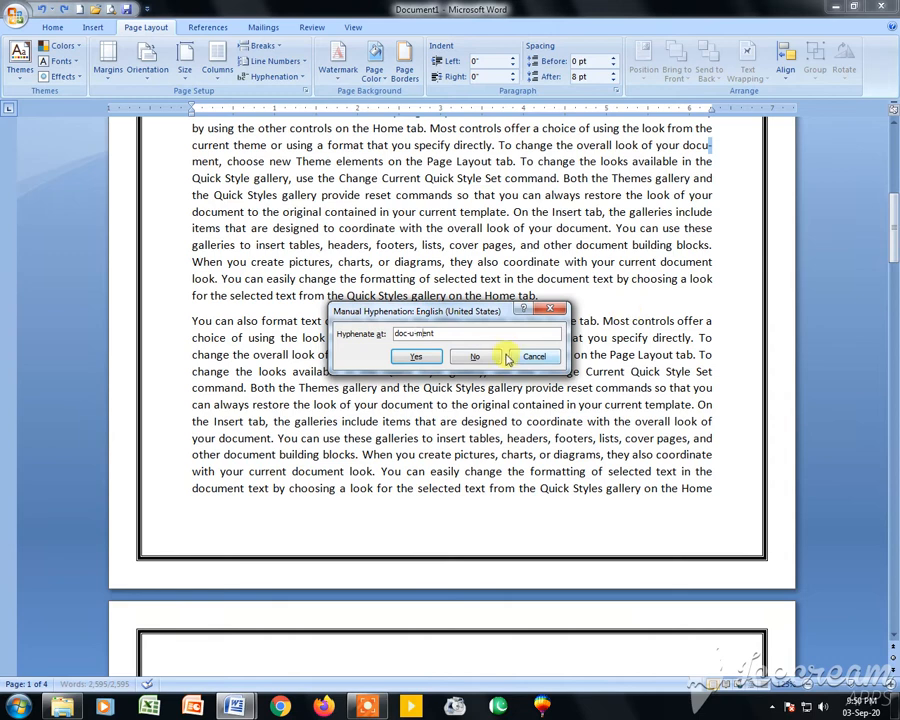
pyautogui.click(490, 360)
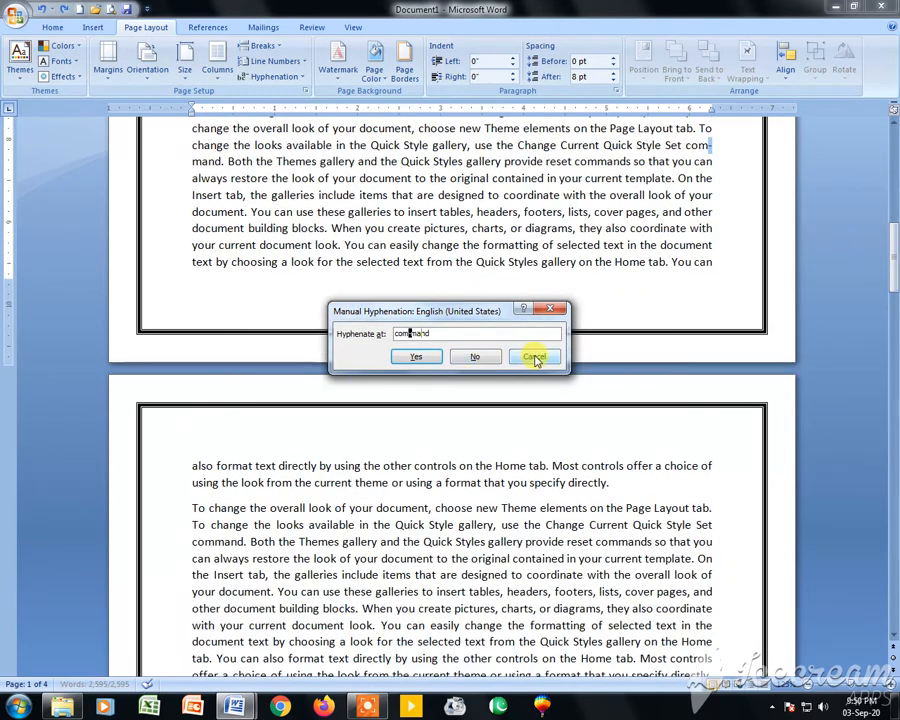
pyautogui.click(535, 358)
pyautogui.scroll(10, 526, 356)
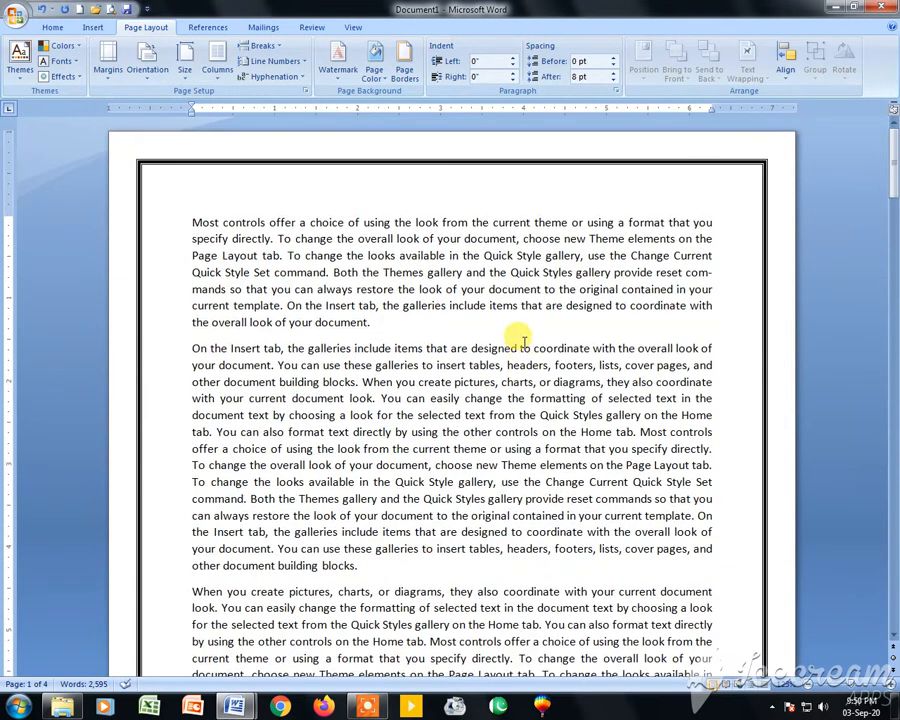
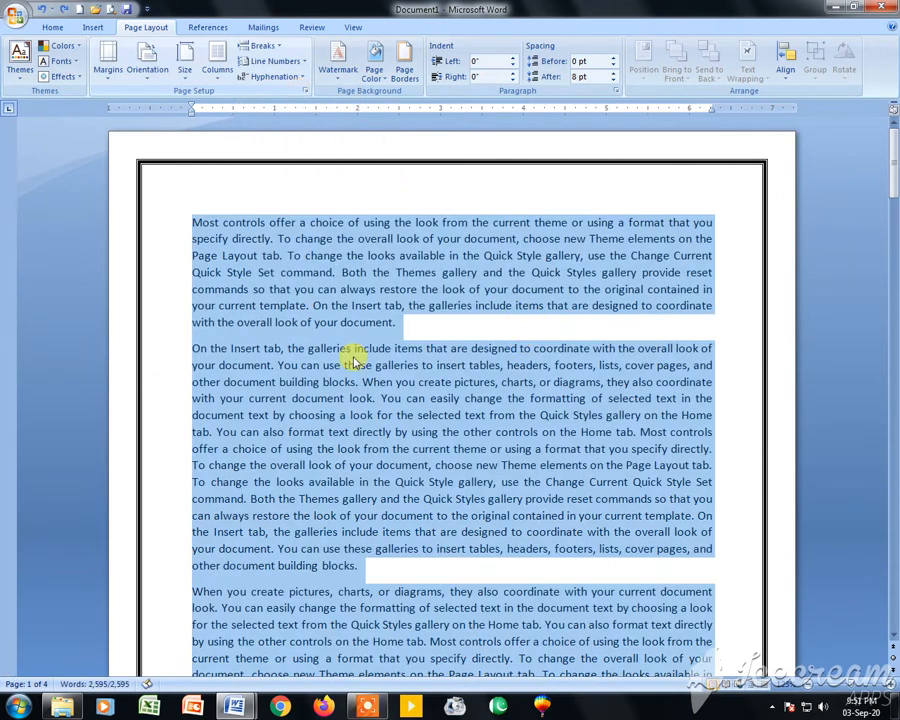
# - Preview the open Word documents
pyautogui.moveTo(235, 707)
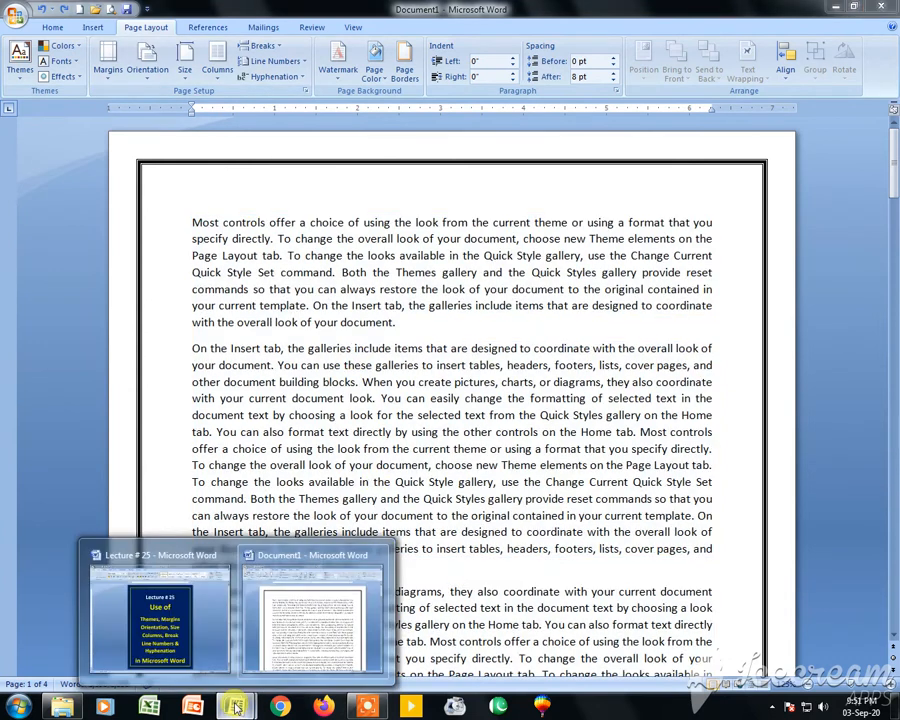